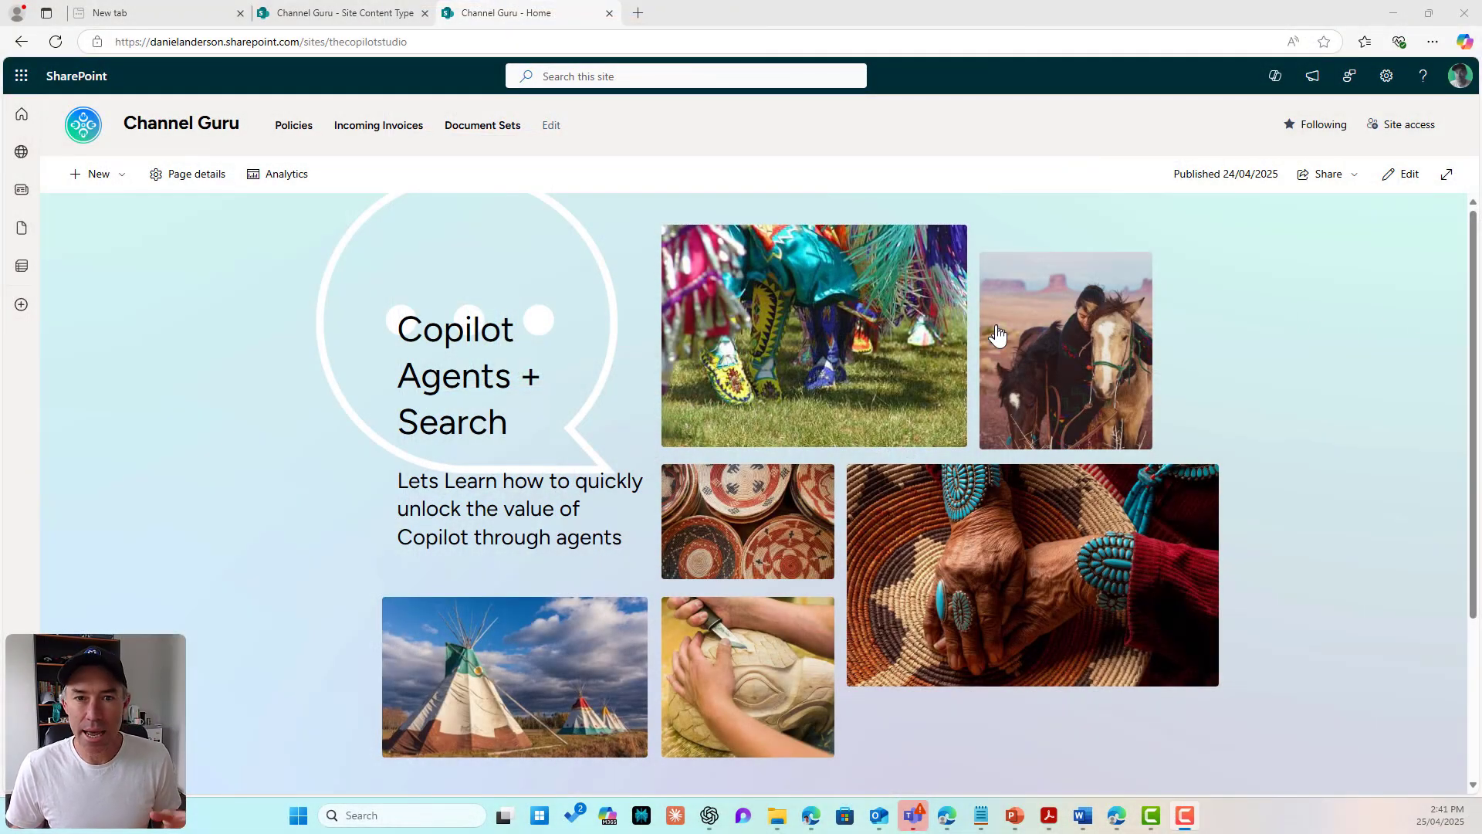
# Step: Open the empty Document Sets library from the Channel Guru site's top navigation
pyautogui.click(483, 126)
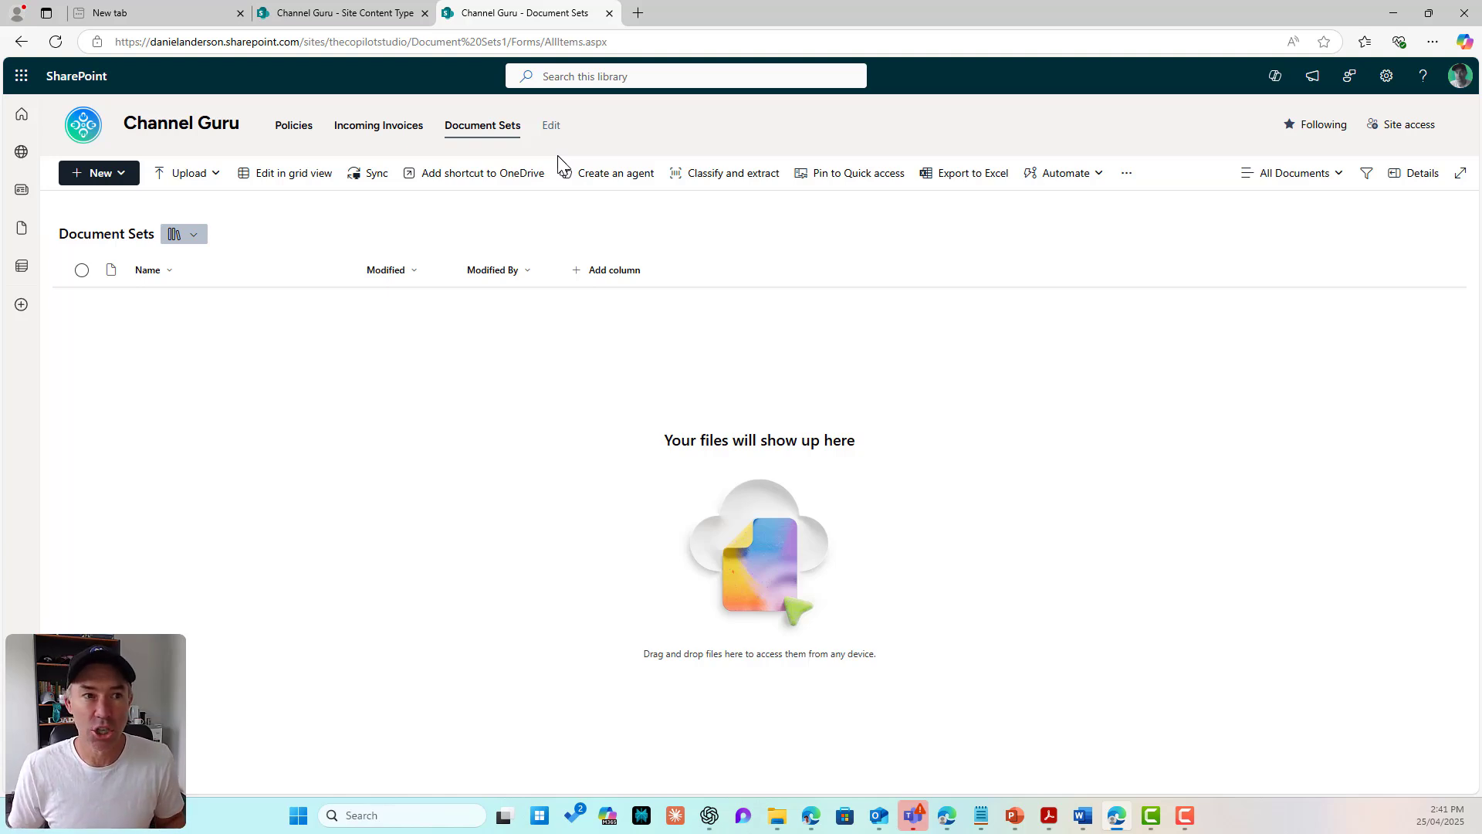
# Step: Confirm the Document Sets feature is active under Site collection features
pyautogui.click(1386, 75)
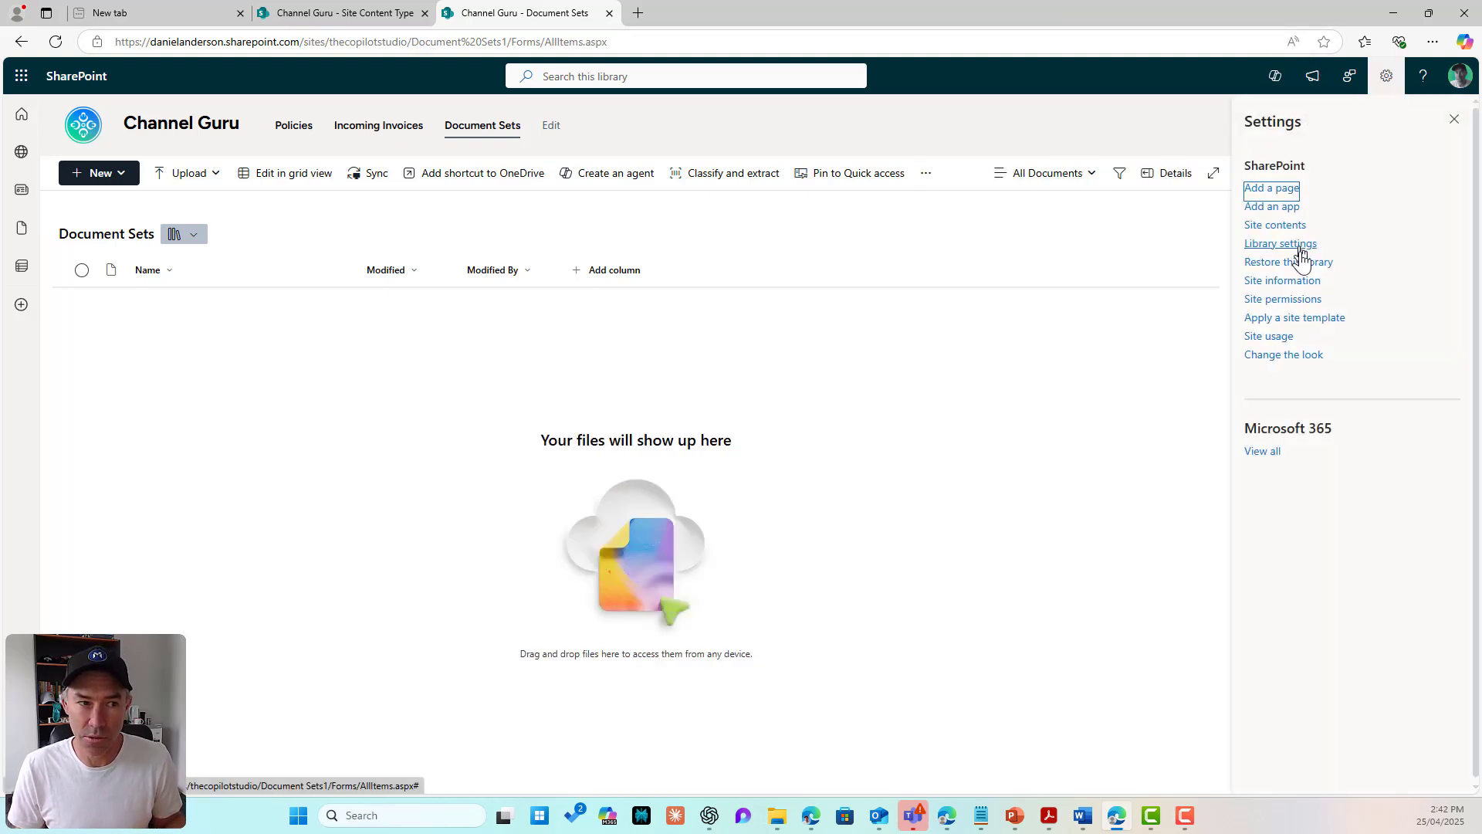
pyautogui.click(1305, 300)
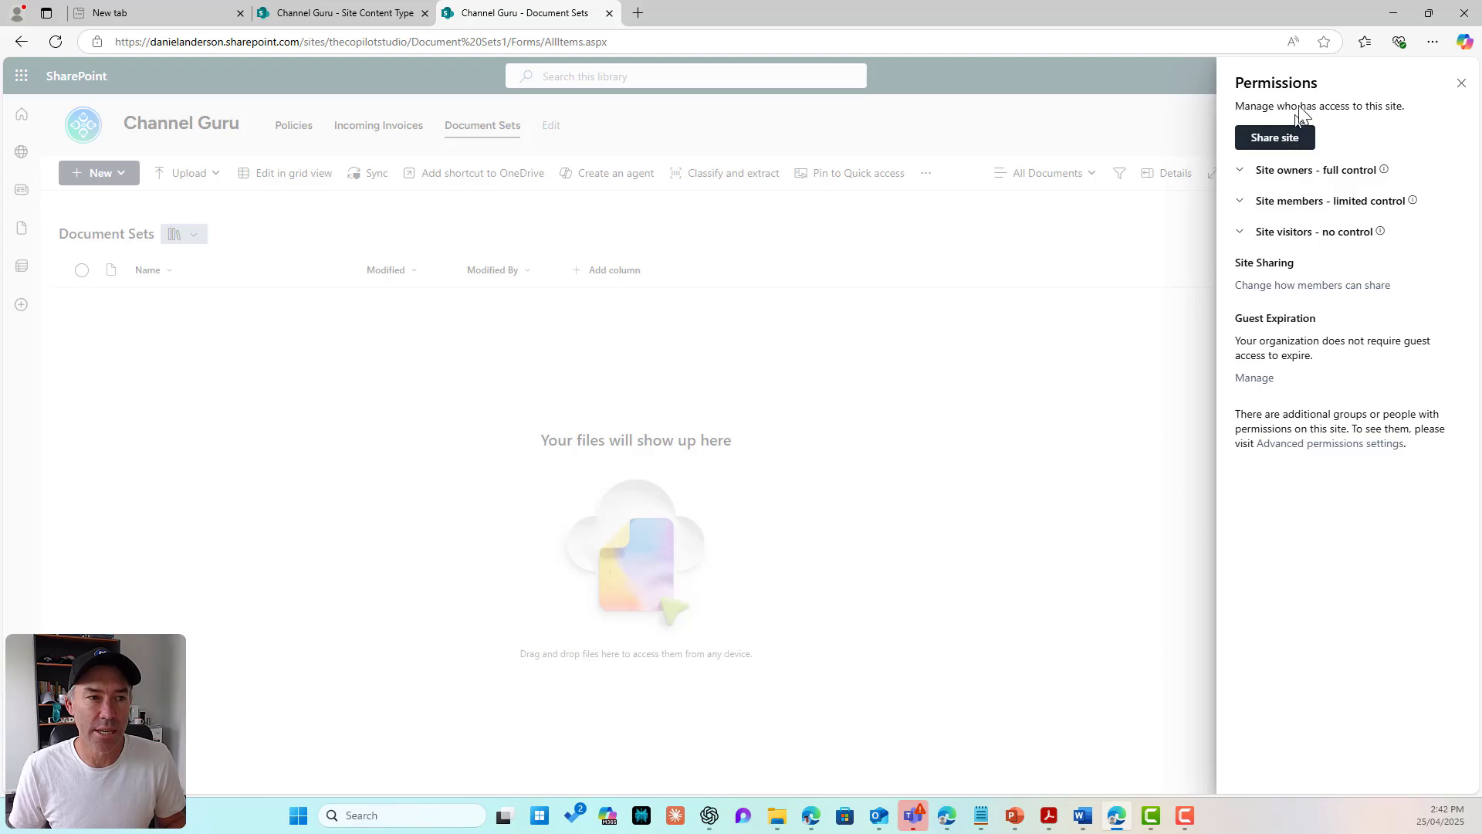
pyautogui.click(1459, 85)
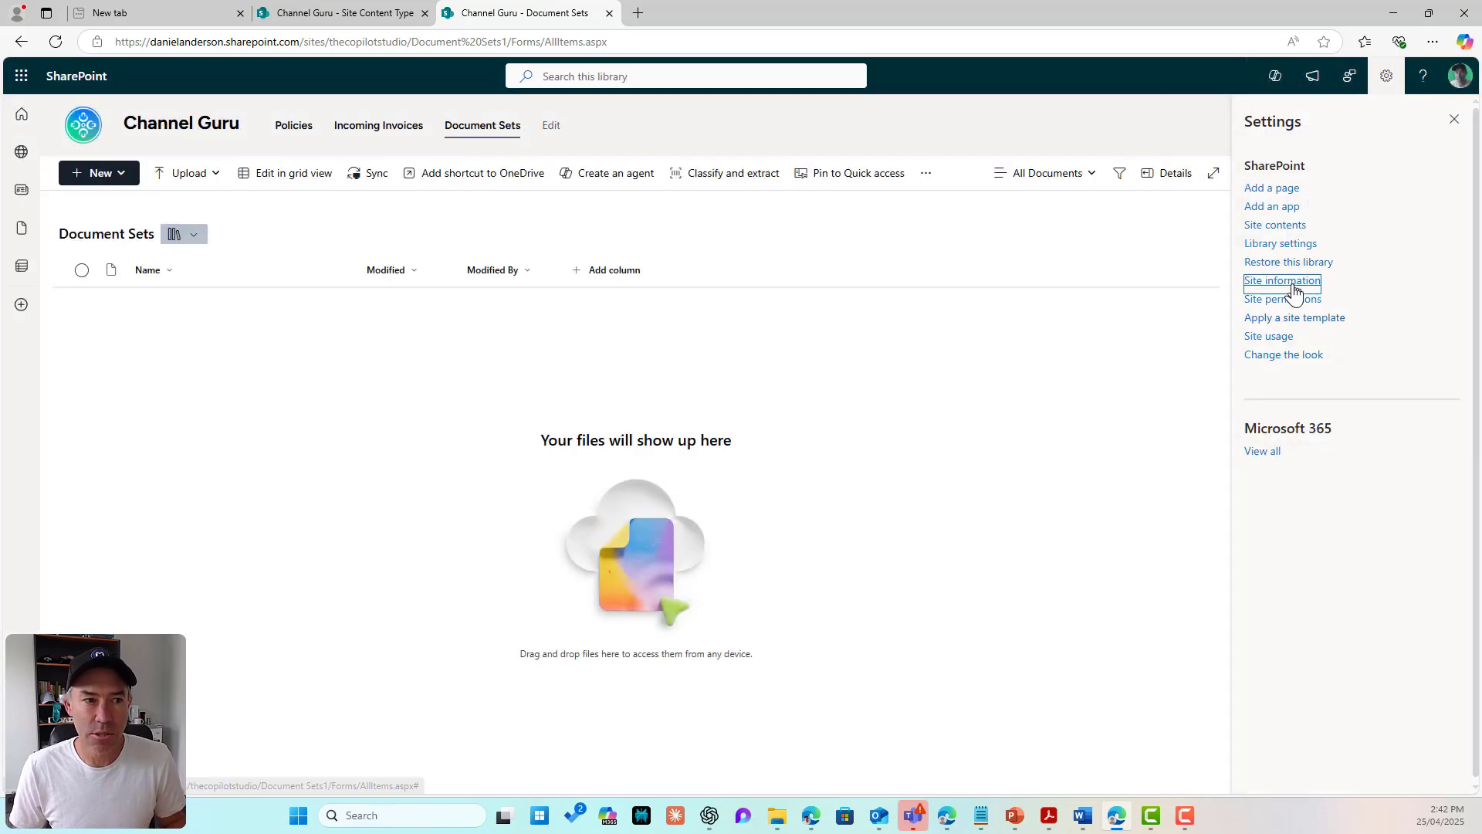
pyautogui.click(1293, 284)
pyautogui.click(1289, 482)
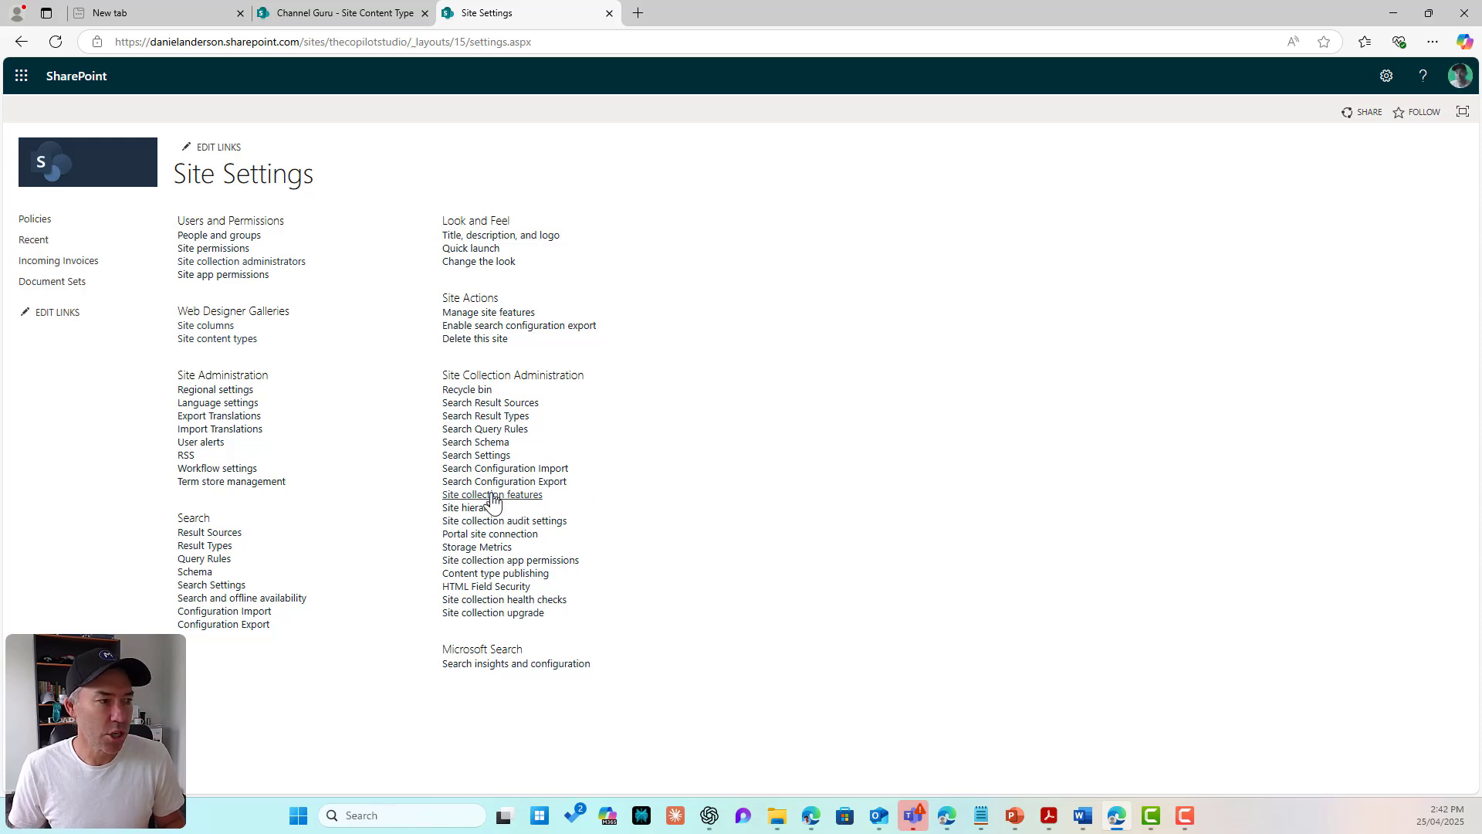
pyautogui.click(491, 495)
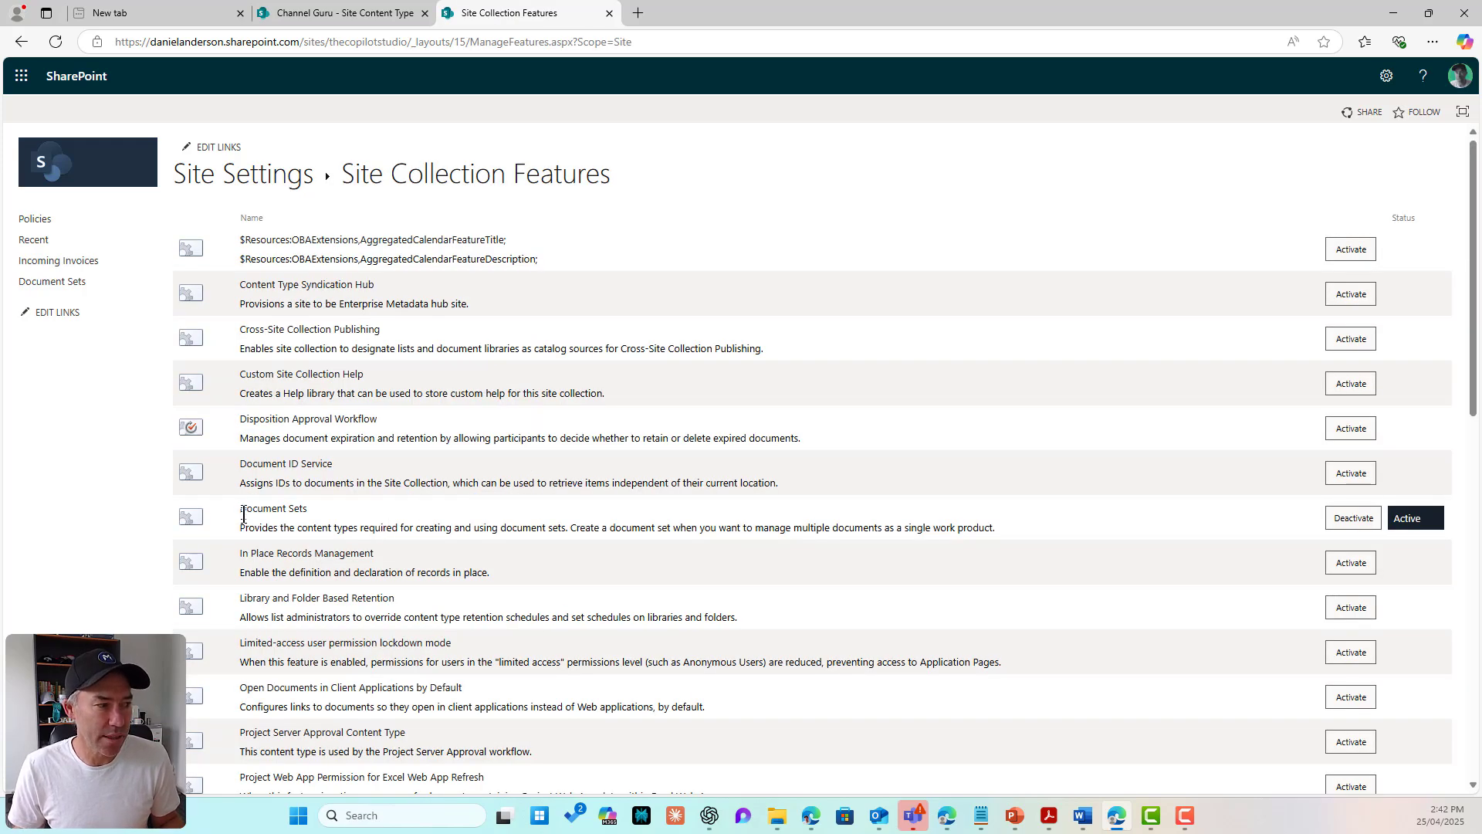
pyautogui.moveTo(244, 513); pyautogui.dragTo(309, 511)
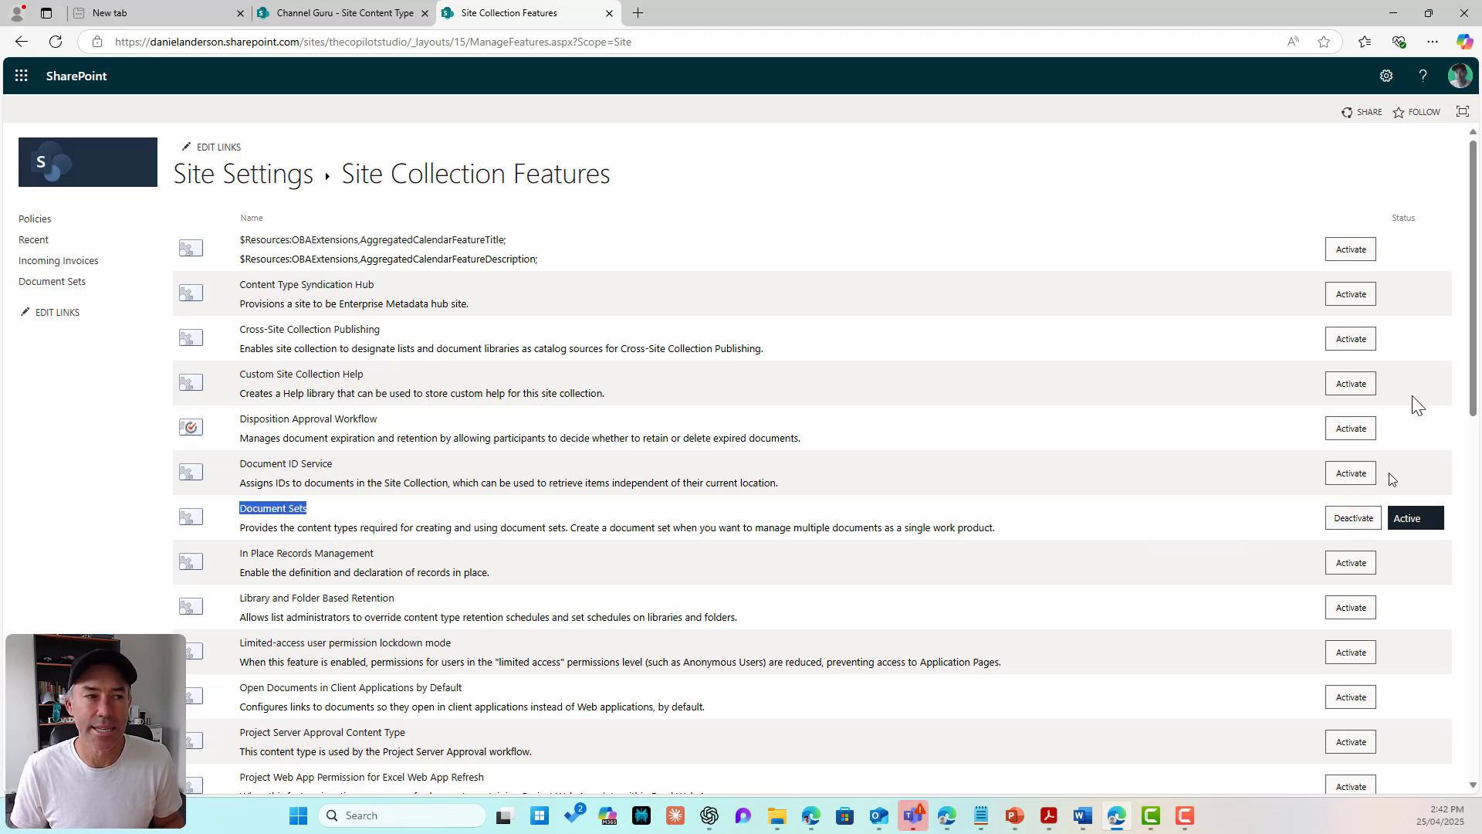
# Step: Go to Site content types and start a new content type with Create content type
pyautogui.click(1386, 77)
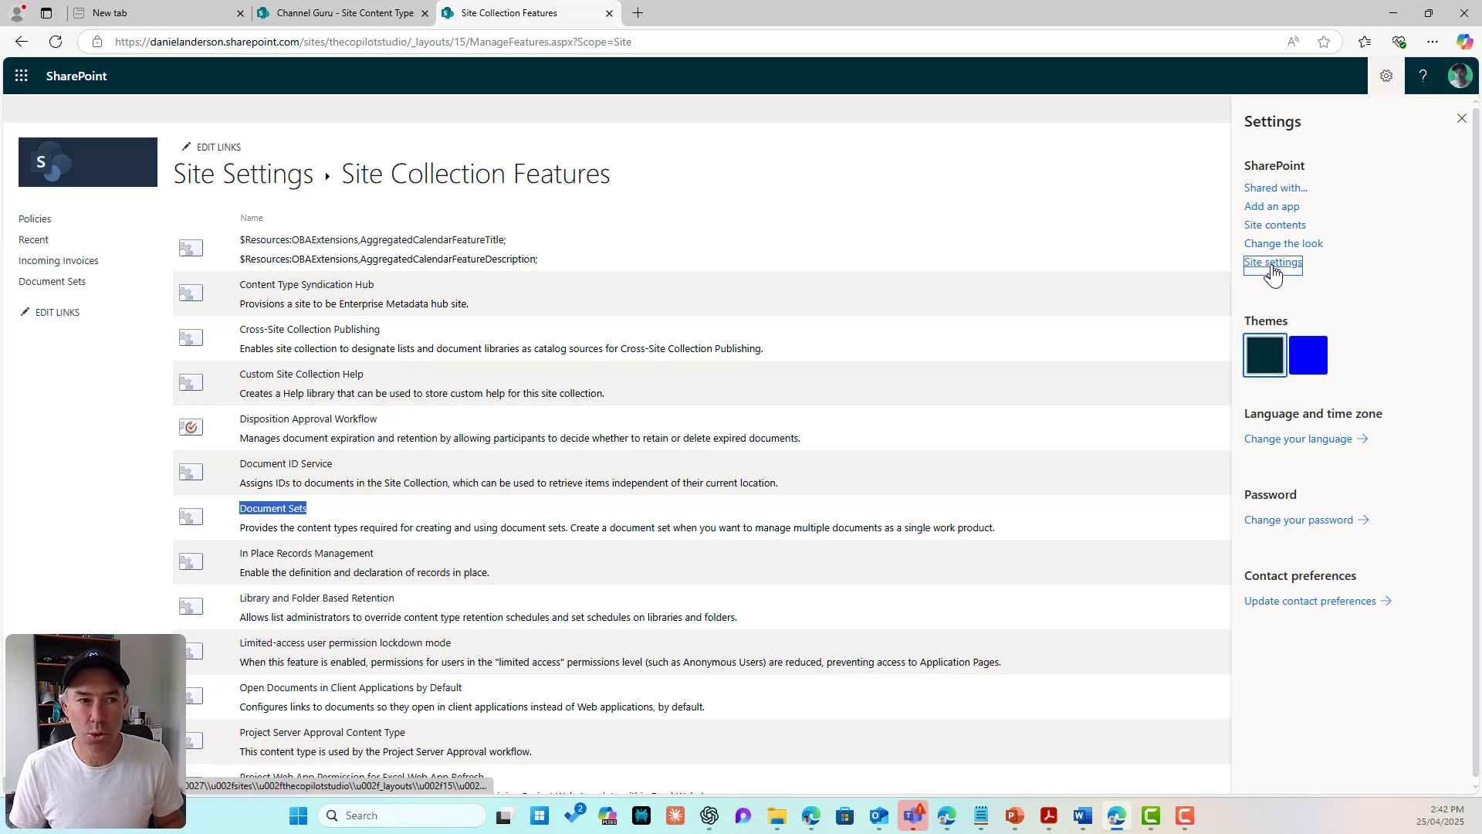
pyautogui.click(1270, 259)
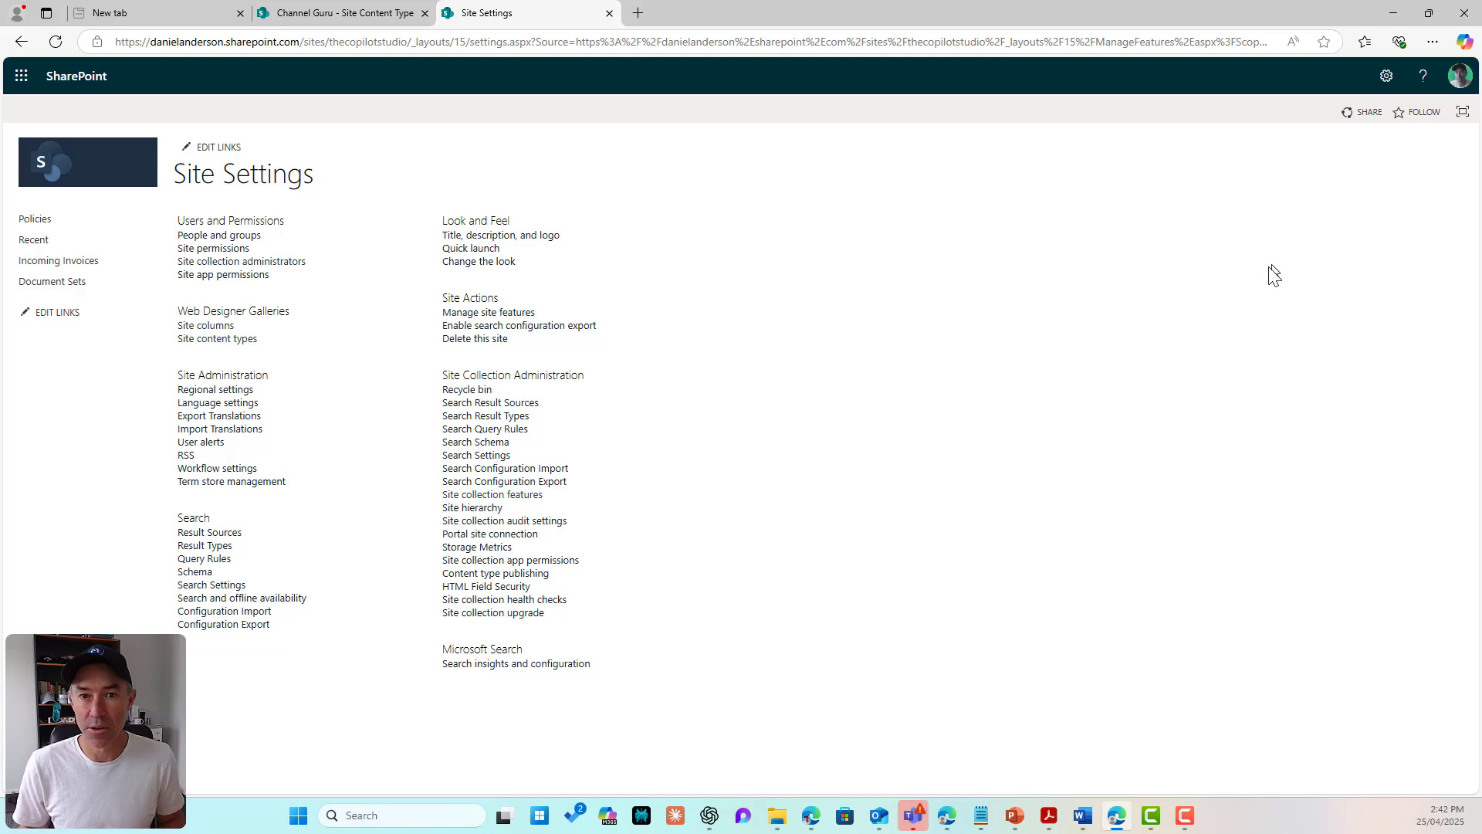
pyautogui.click(255, 340)
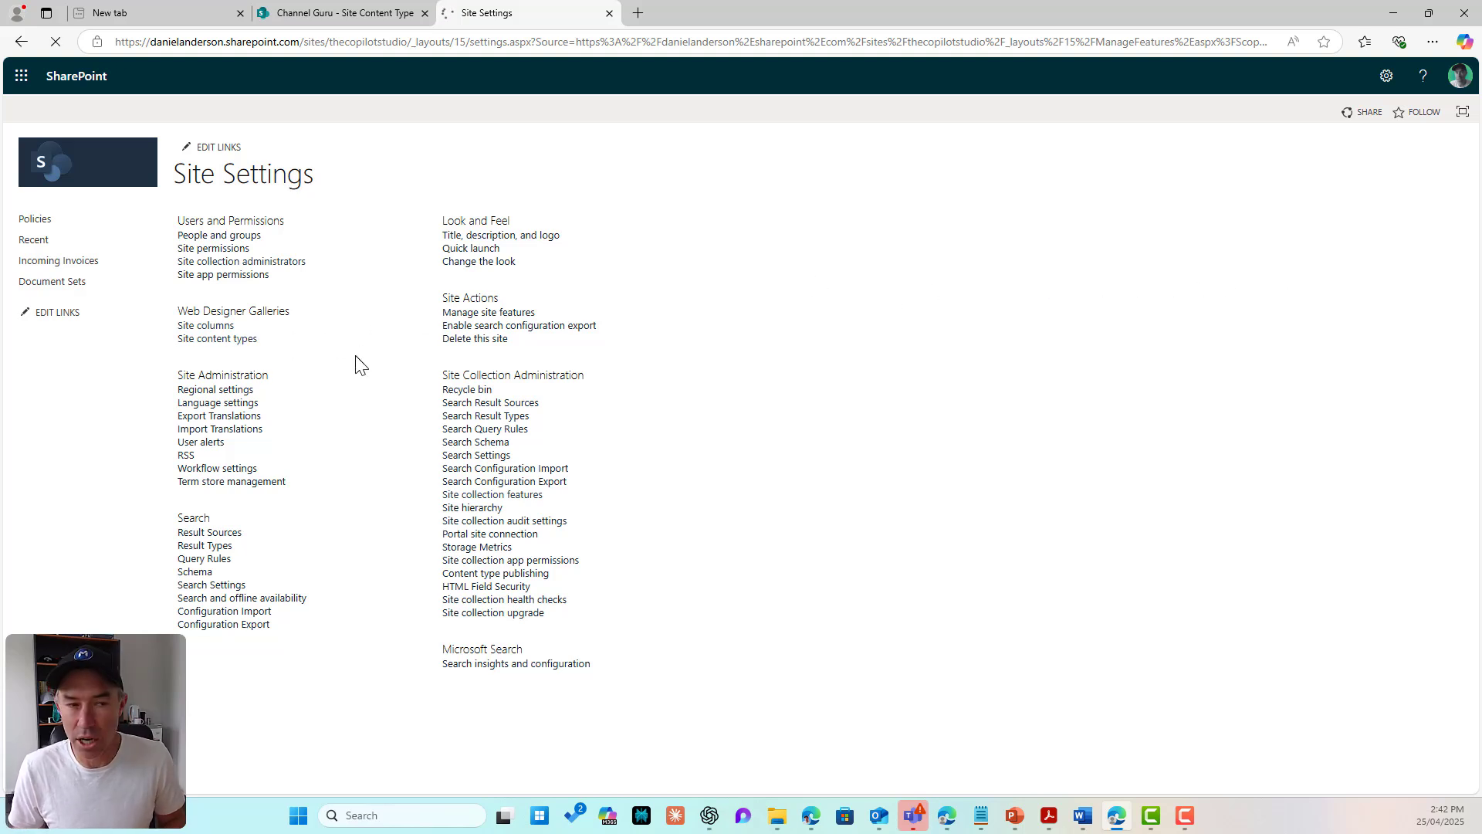
pyautogui.click(314, 254)
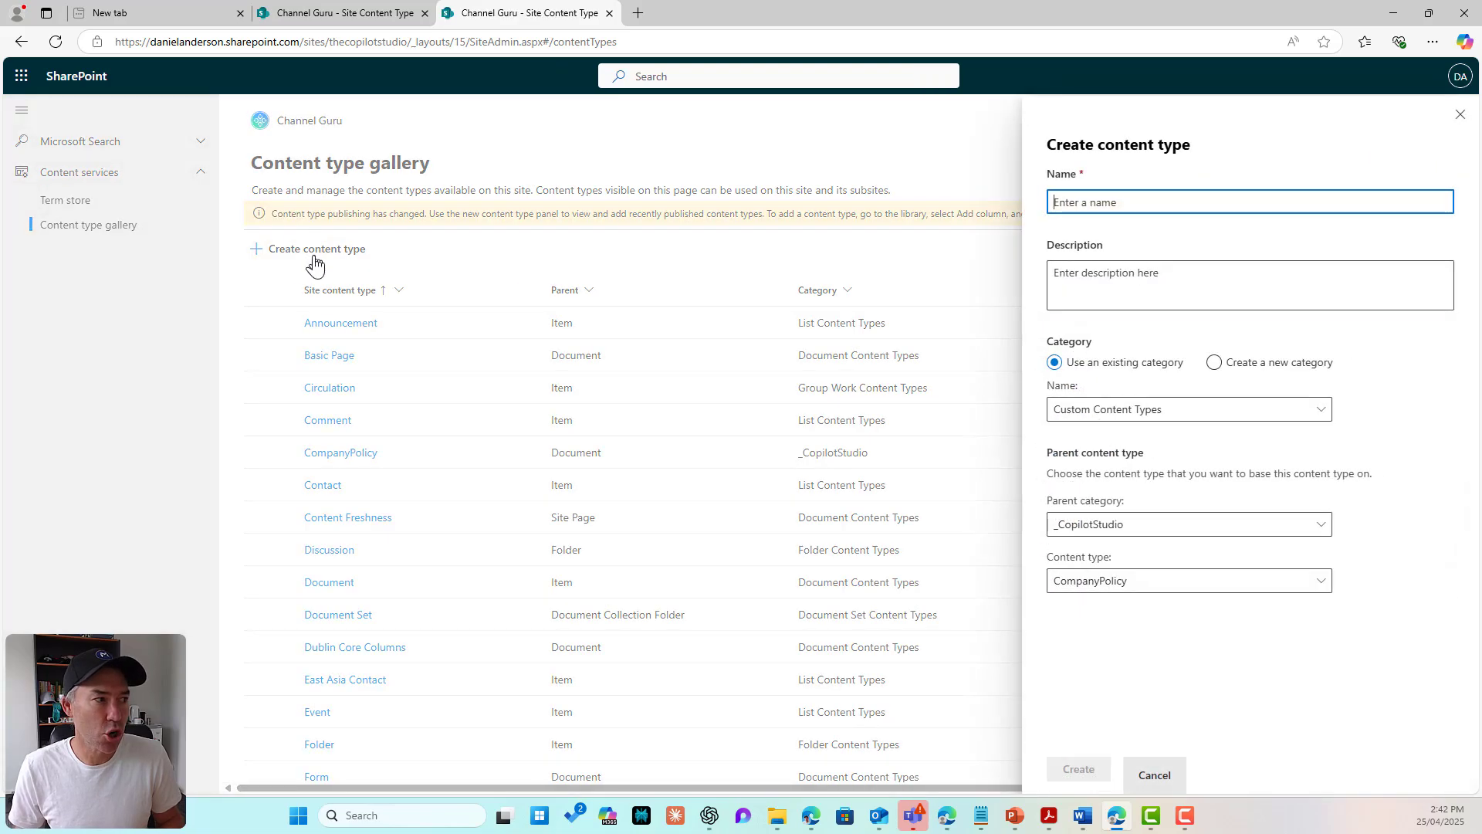
# Step: Create the content type 'Client Container' with parent Document Set Content Types > Document Set
pyautogui.write('Clie')
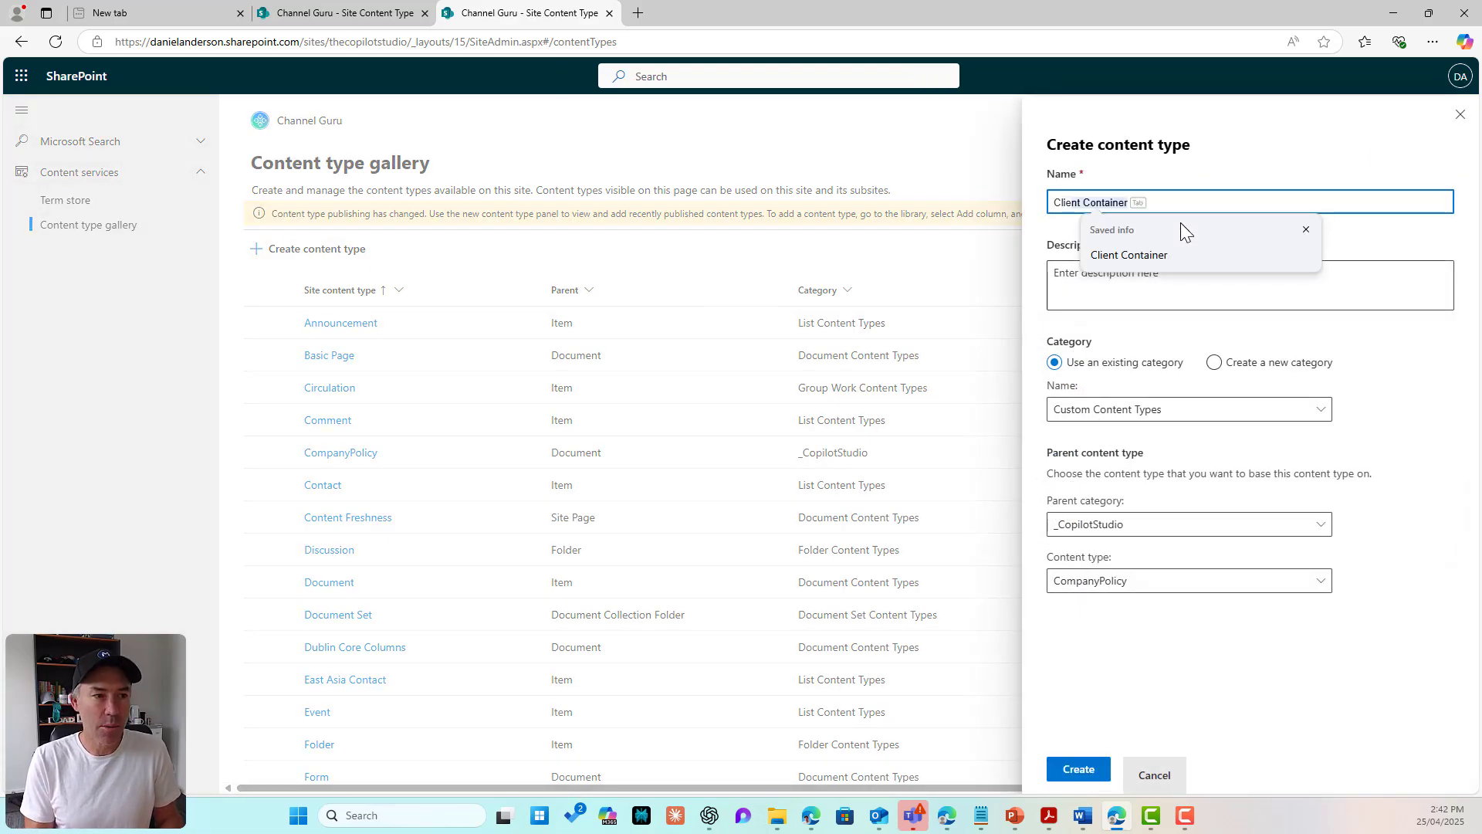
pyautogui.write('nt Container')
pyautogui.click(1161, 254)
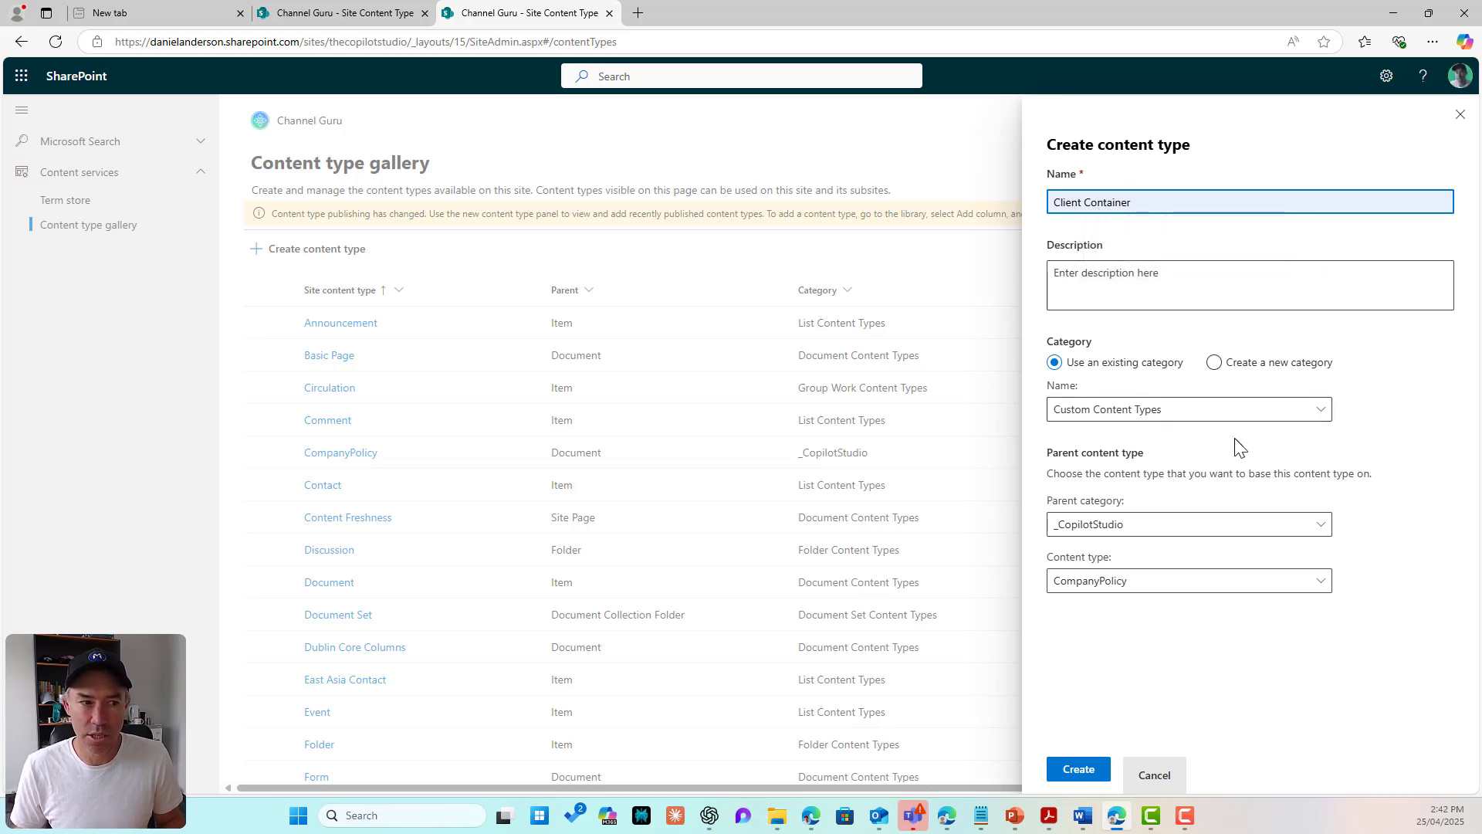
pyautogui.click(1134, 529)
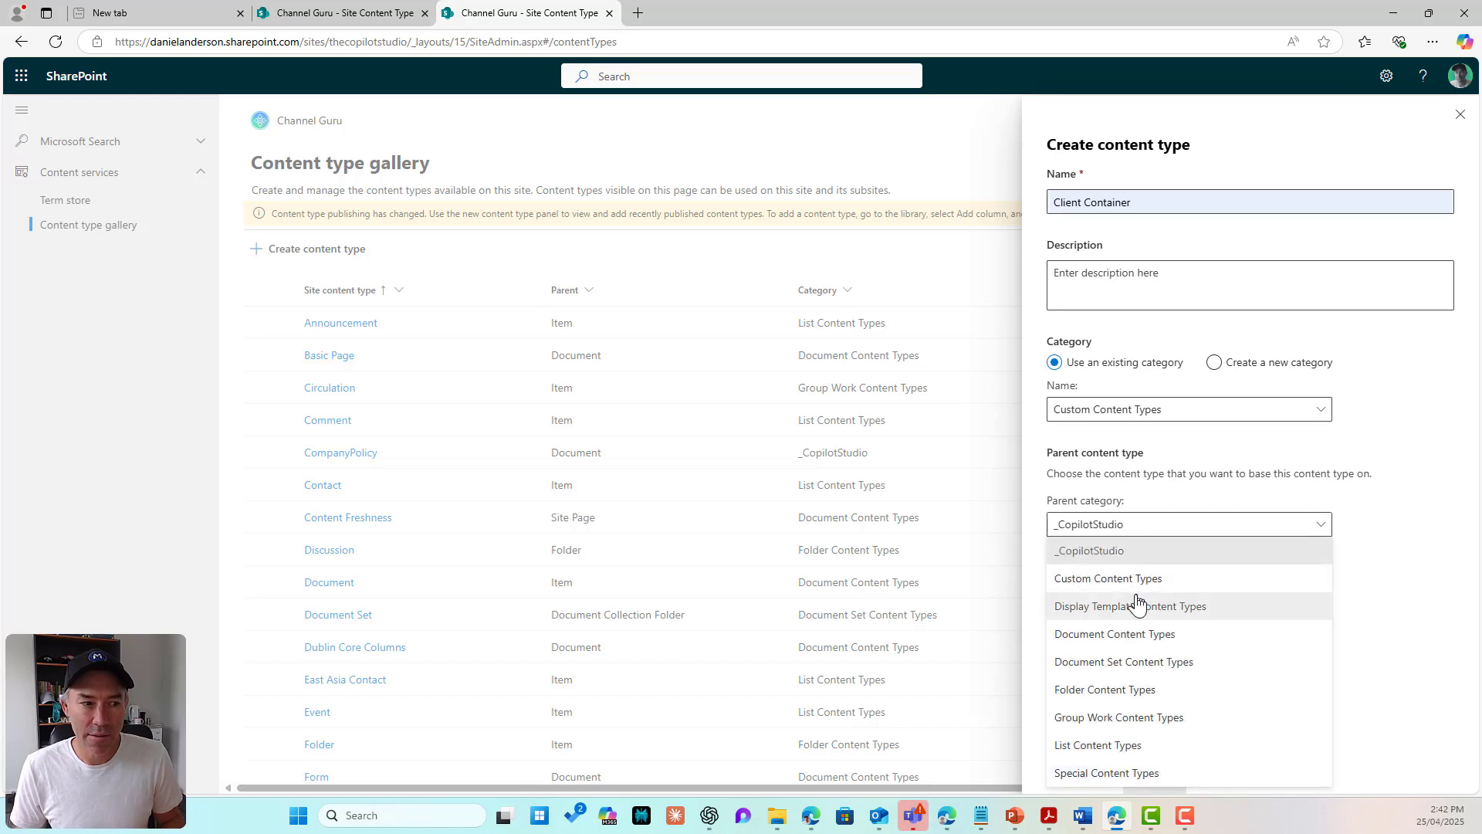
pyautogui.click(1154, 664)
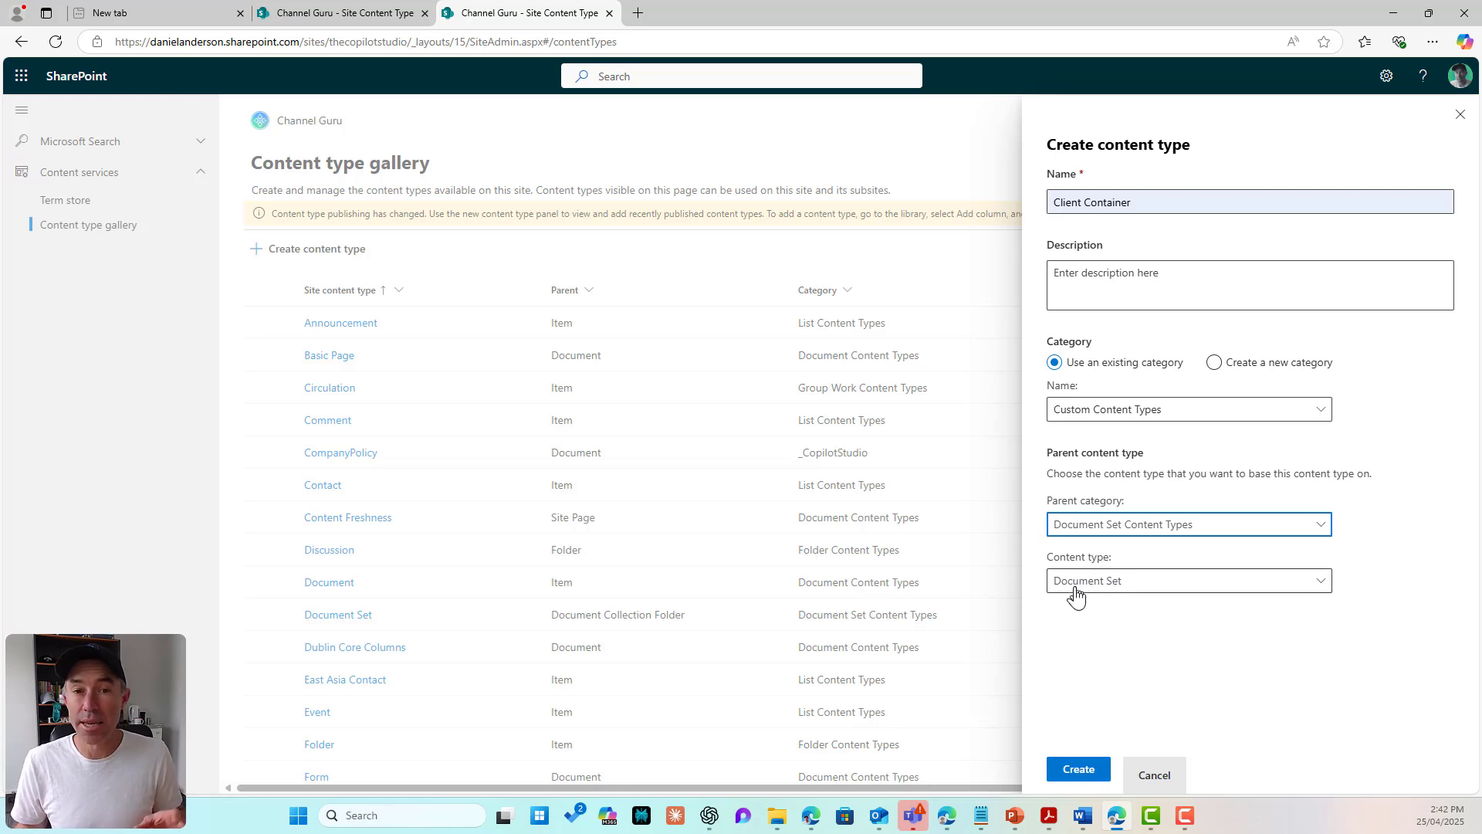
pyautogui.click(1079, 769)
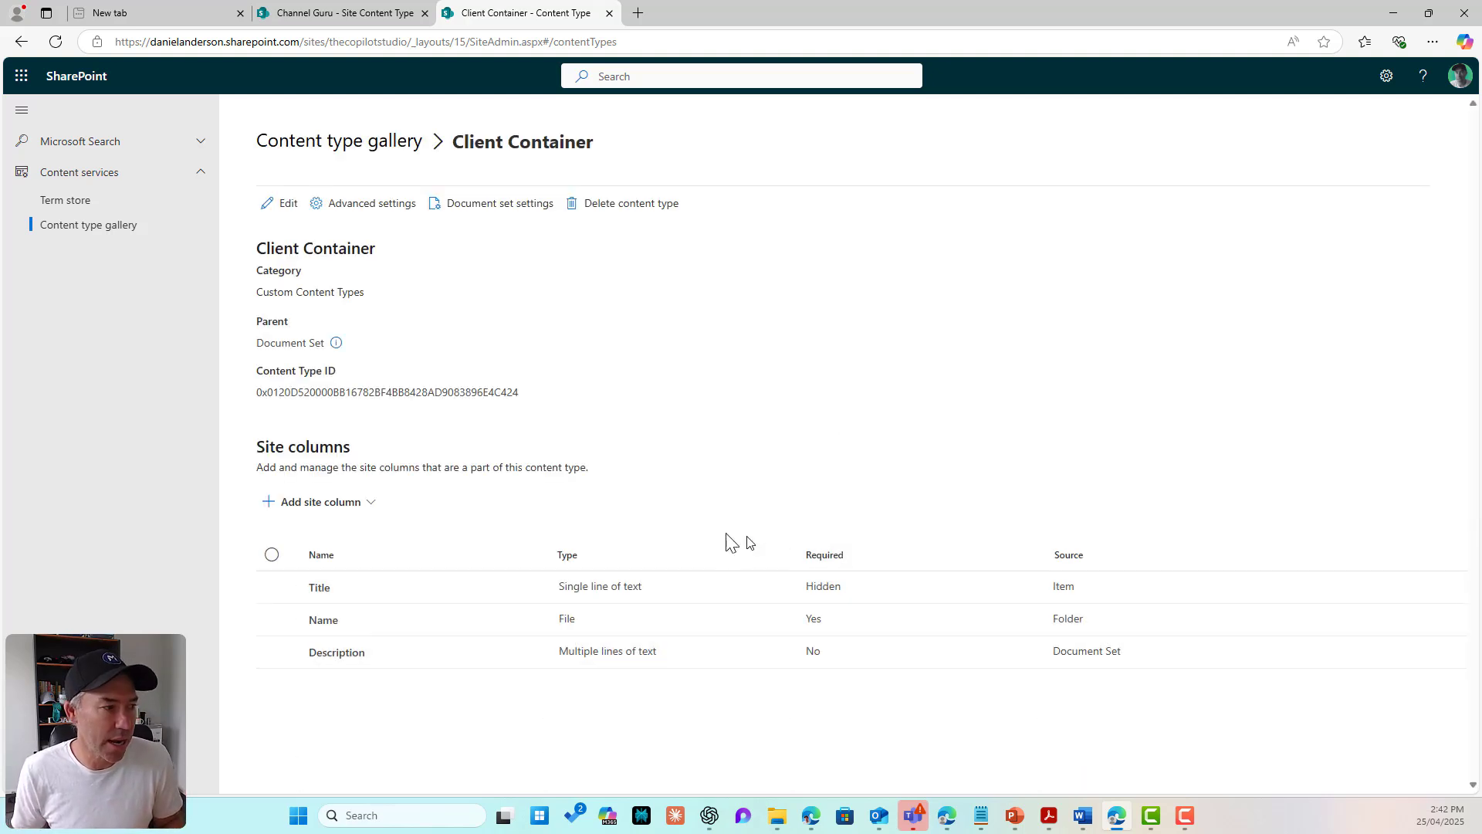
# Step: Add a new single-line text site column ClientName to Client Container
pyautogui.click(341, 512)
pyautogui.click(345, 531)
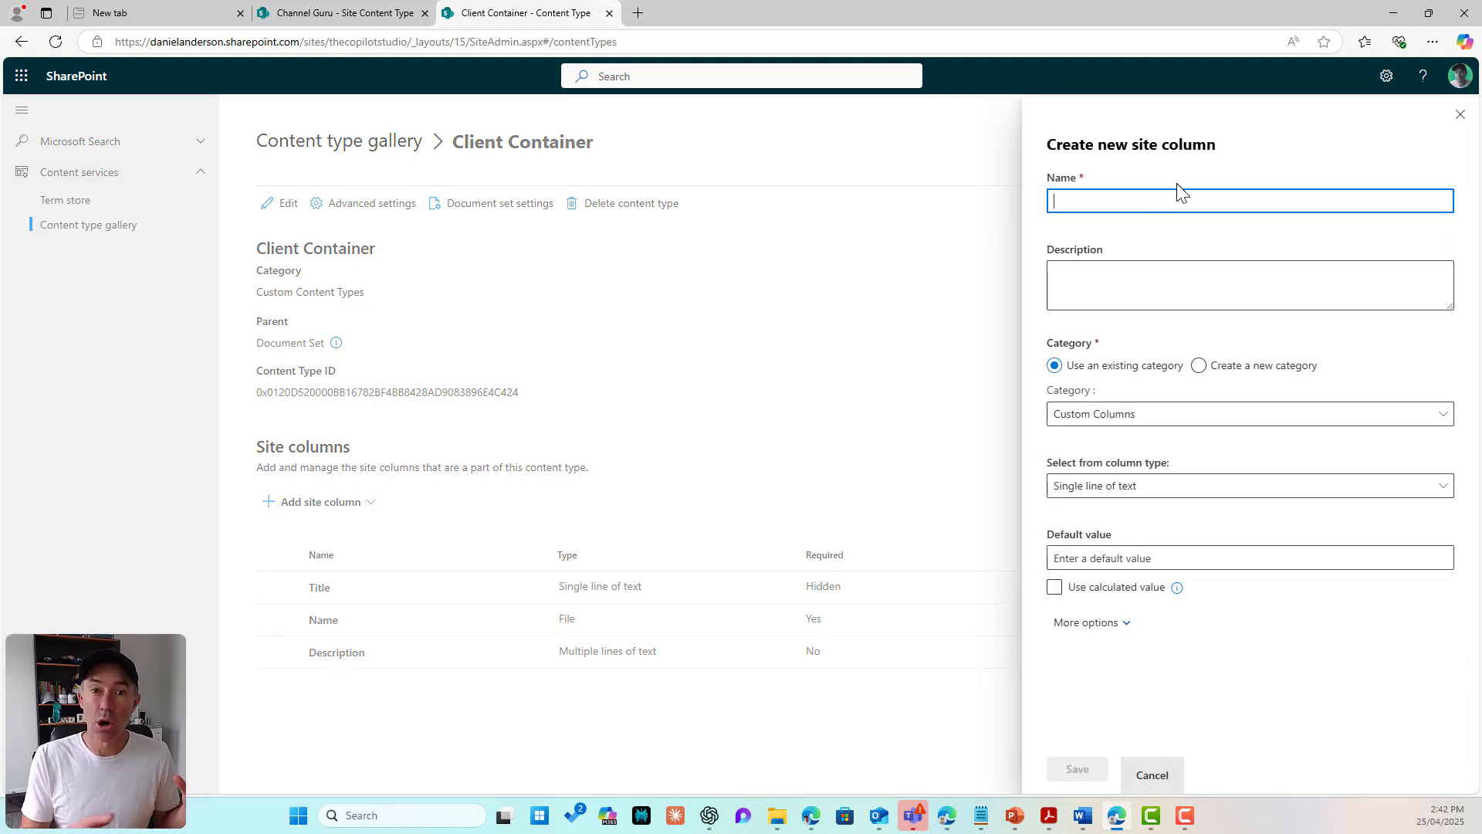
pyautogui.write('ClientName')
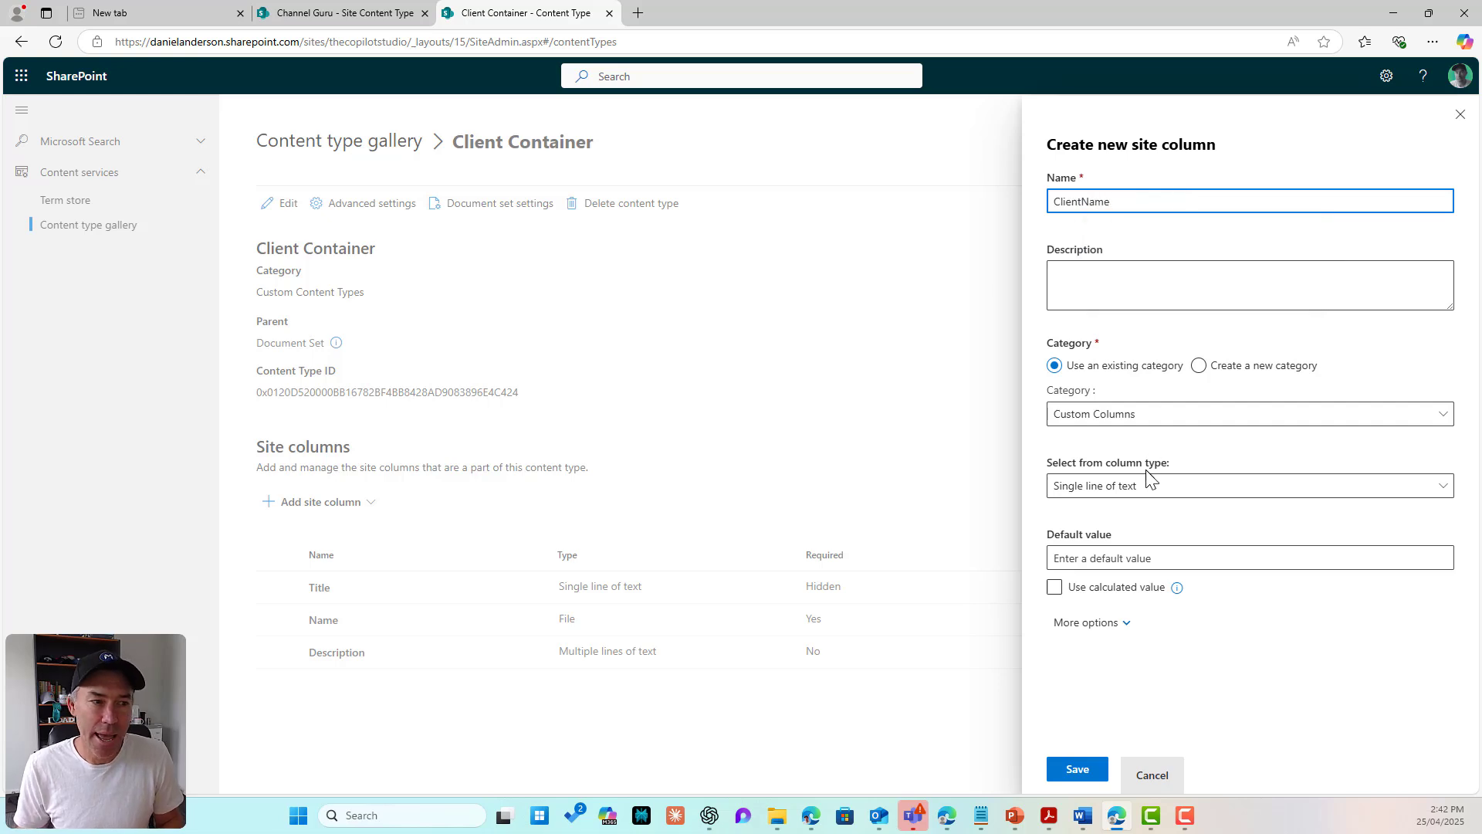
pyautogui.click(1145, 442)
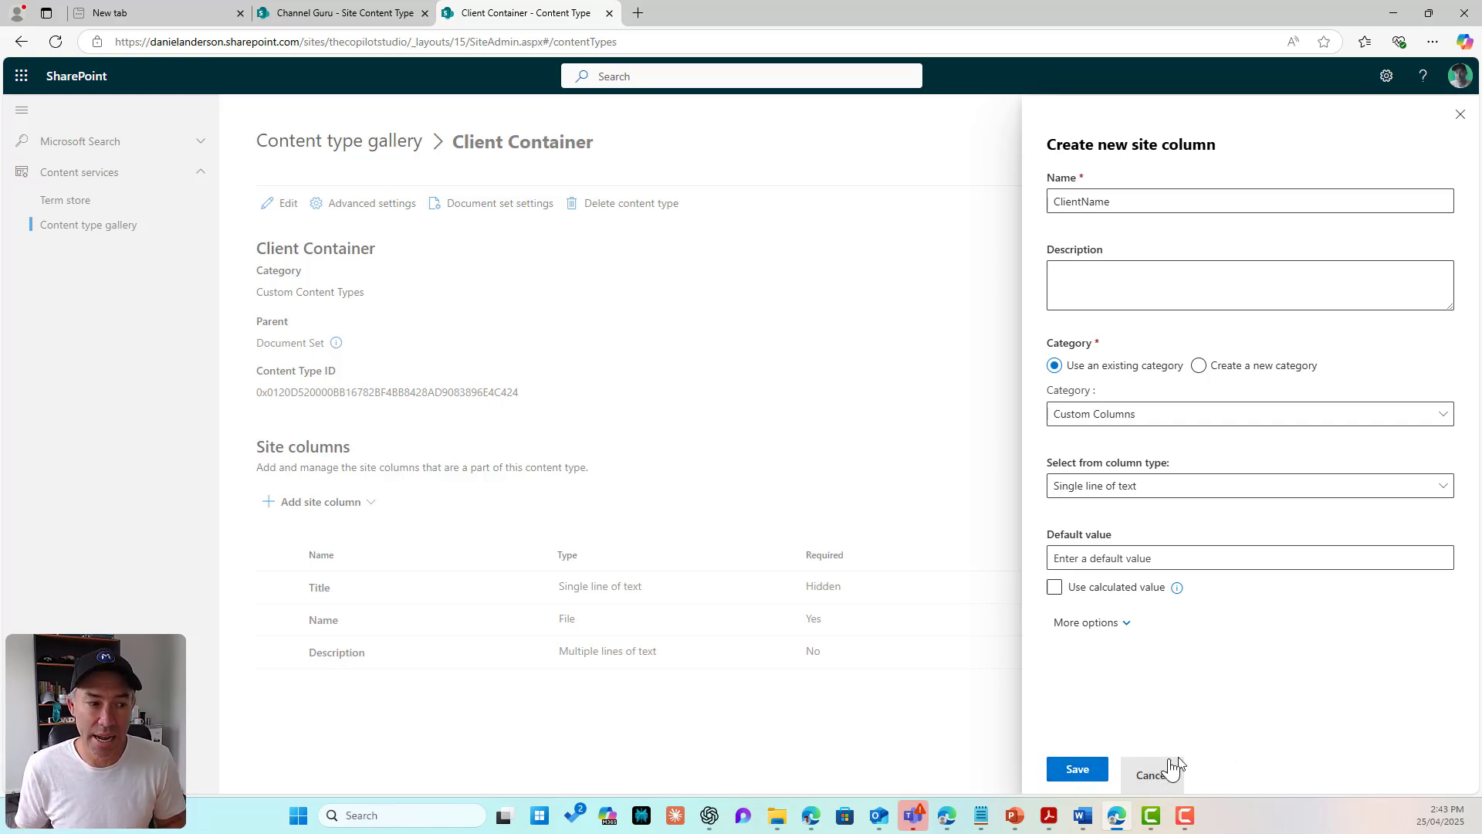
pyautogui.click(1093, 772)
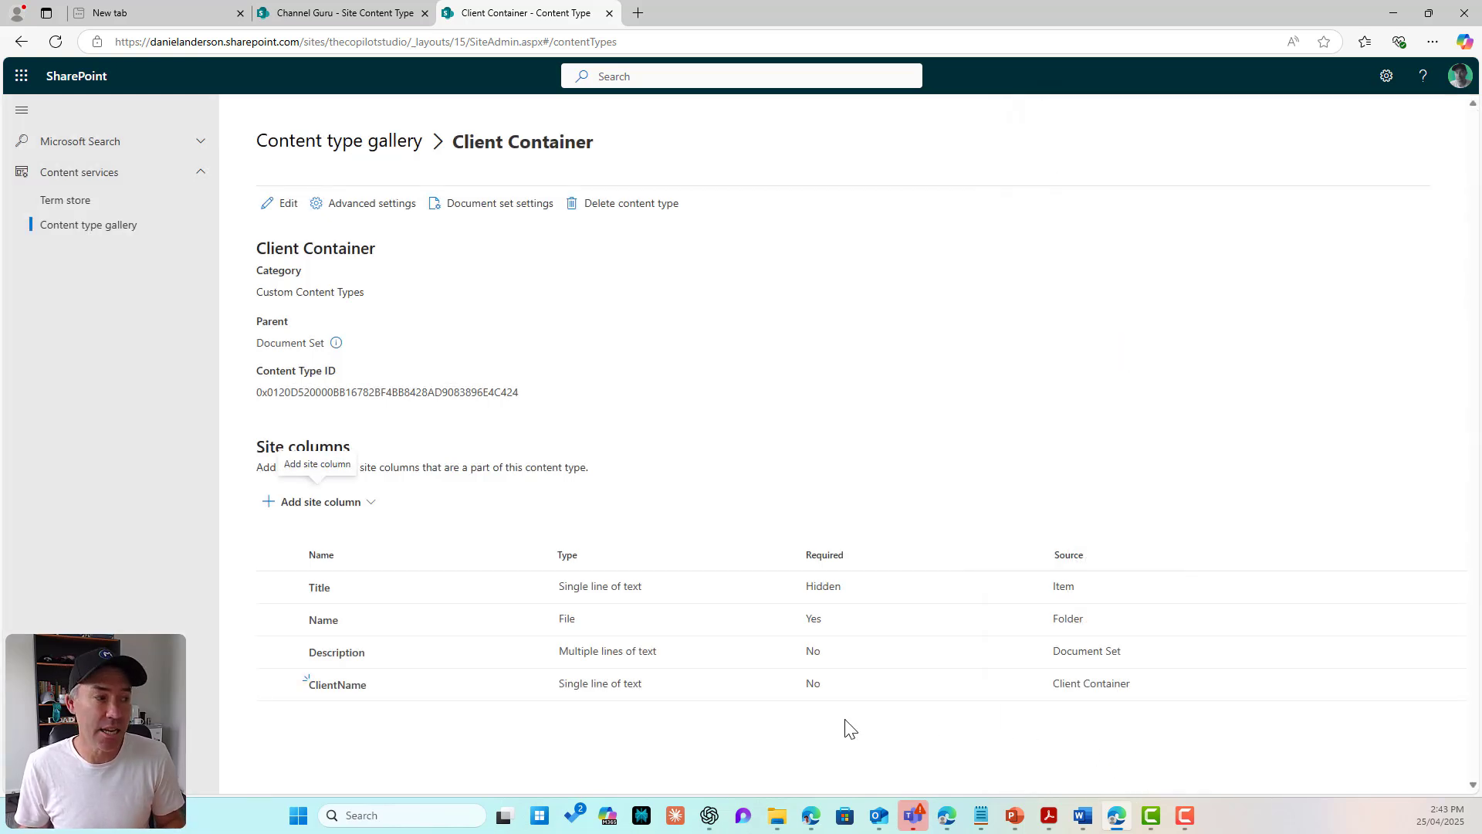
# Step: Add a ClientGroup single-line text column, then return to the content type gallery
pyautogui.click(328, 503)
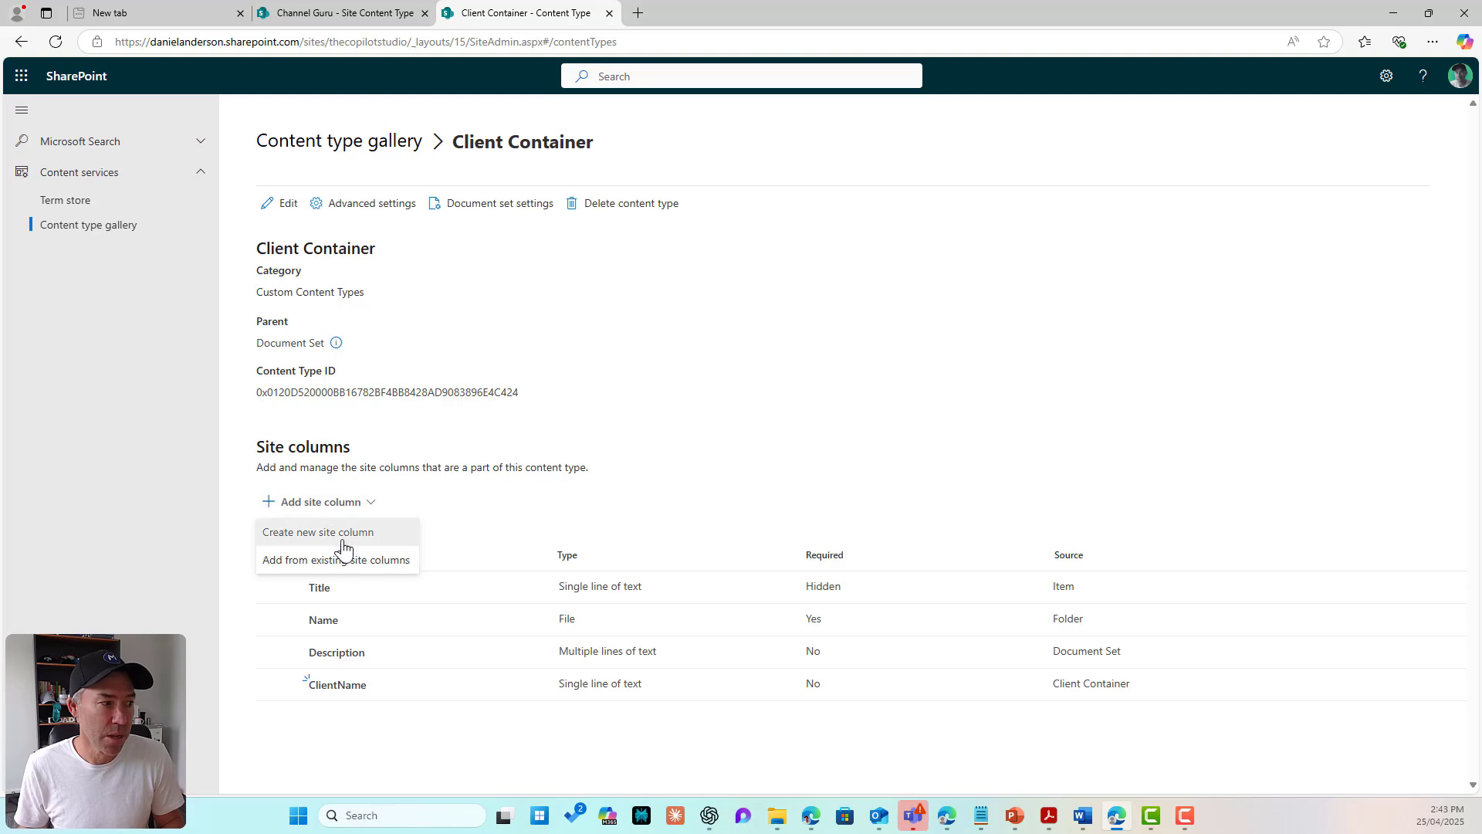
pyautogui.click(335, 534)
pyautogui.write('C')
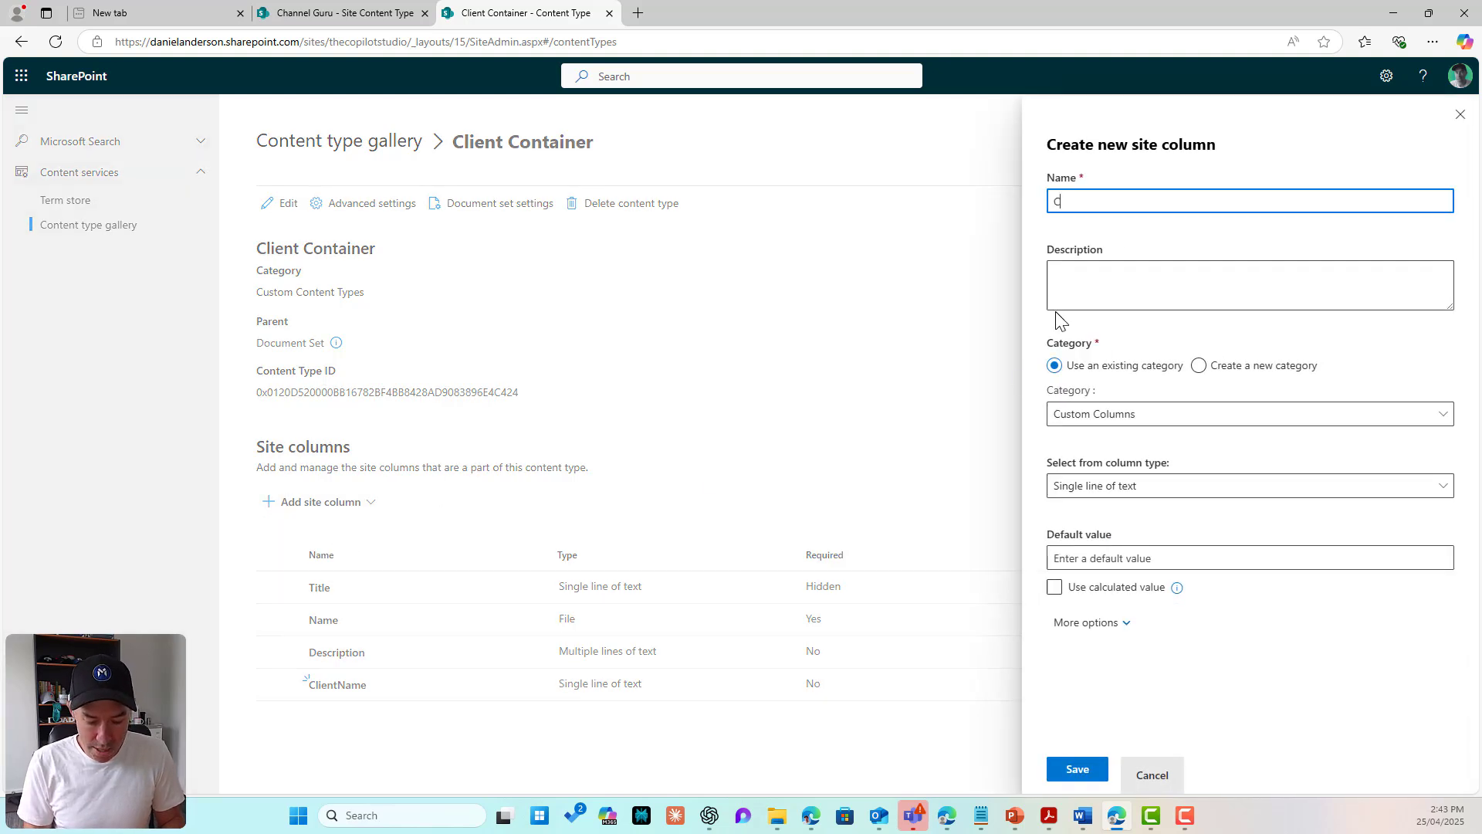
pyautogui.write('lientGrou')
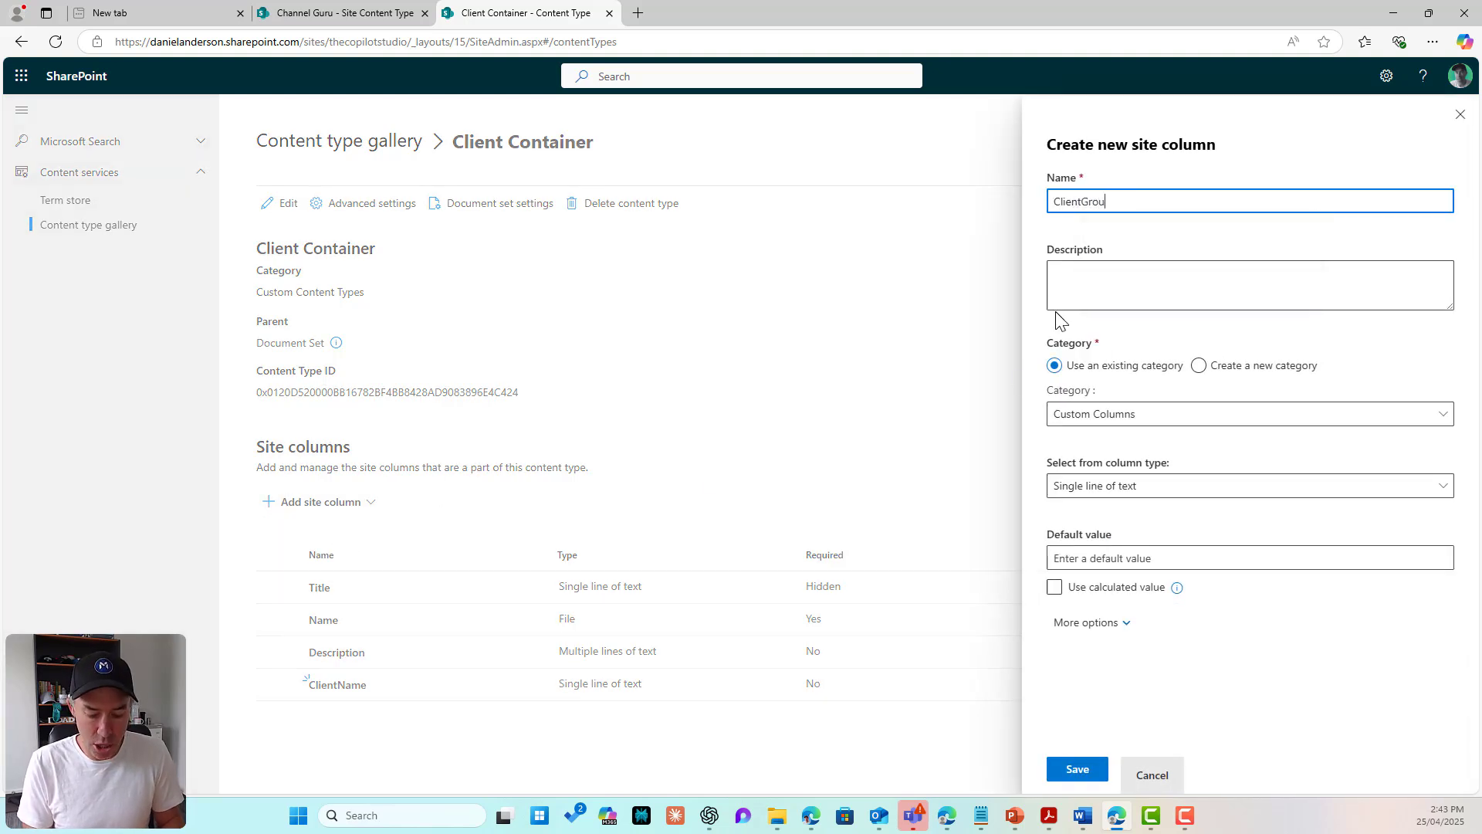
pyautogui.write('p')
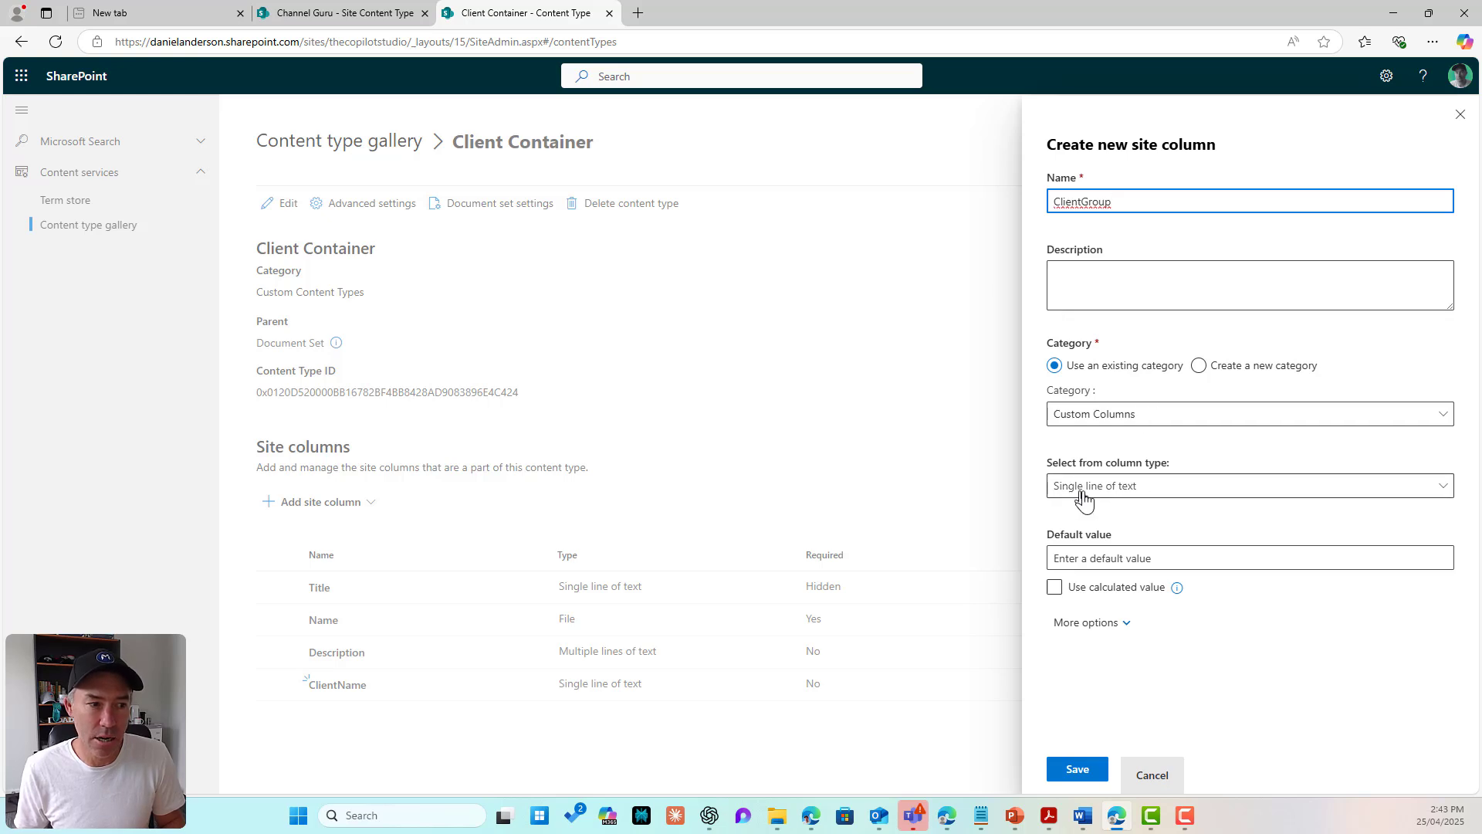
pyautogui.click(1087, 769)
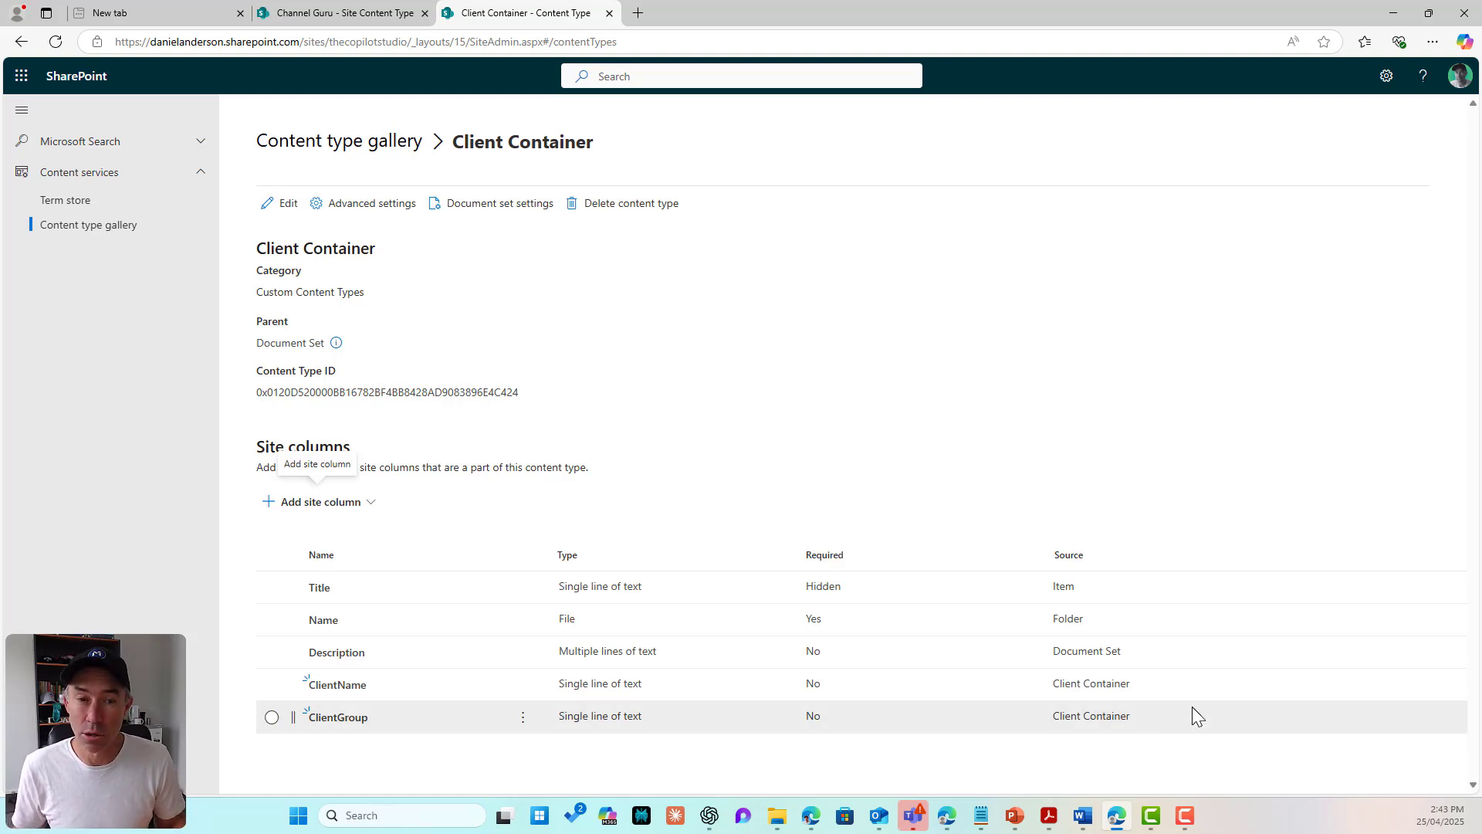
pyautogui.click(365, 157)
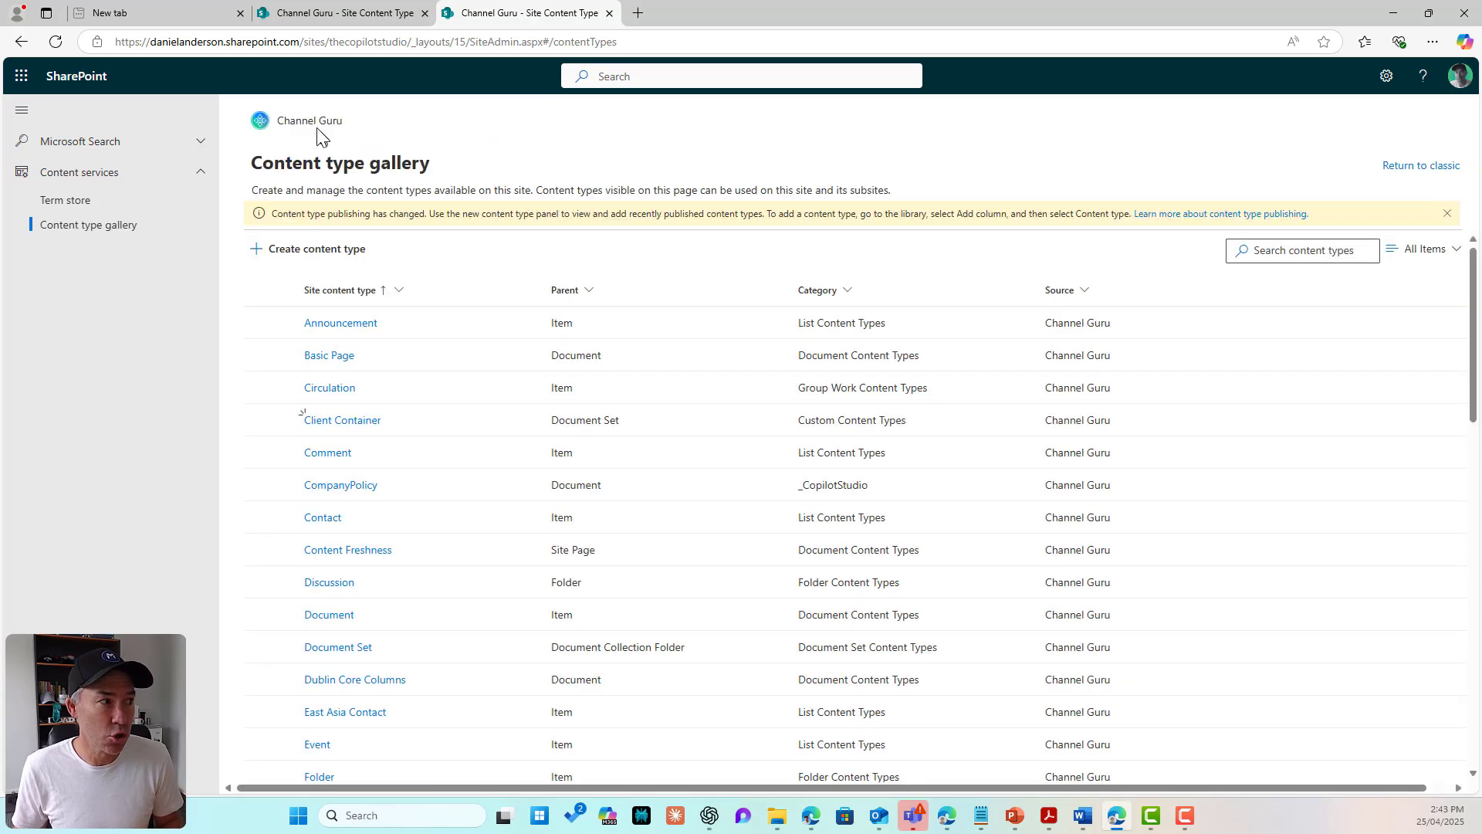
# Step: In the Document Sets library's advanced settings, set Allow management of content types to Yes
pyautogui.click(318, 122)
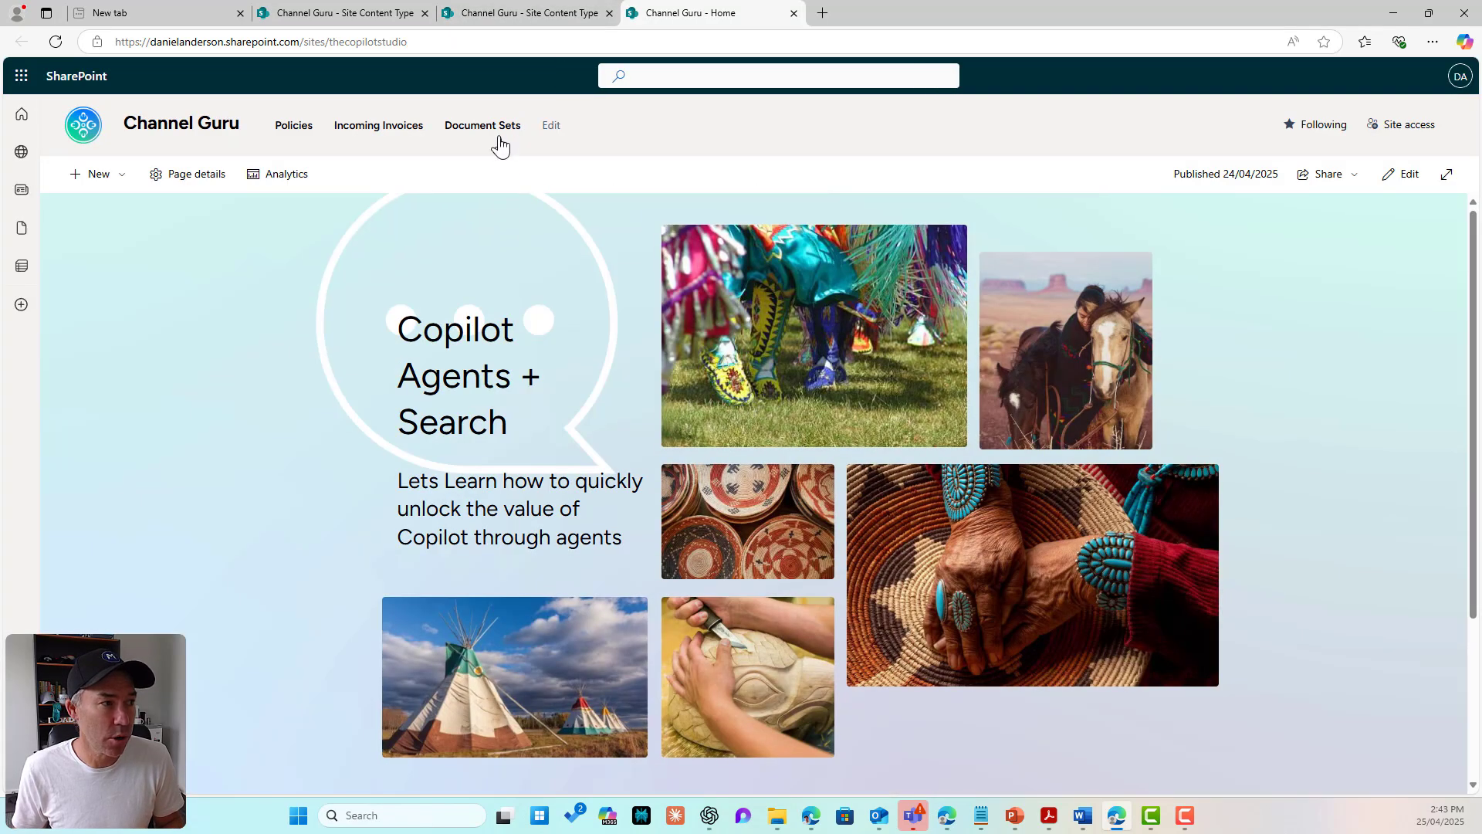
pyautogui.click(498, 131)
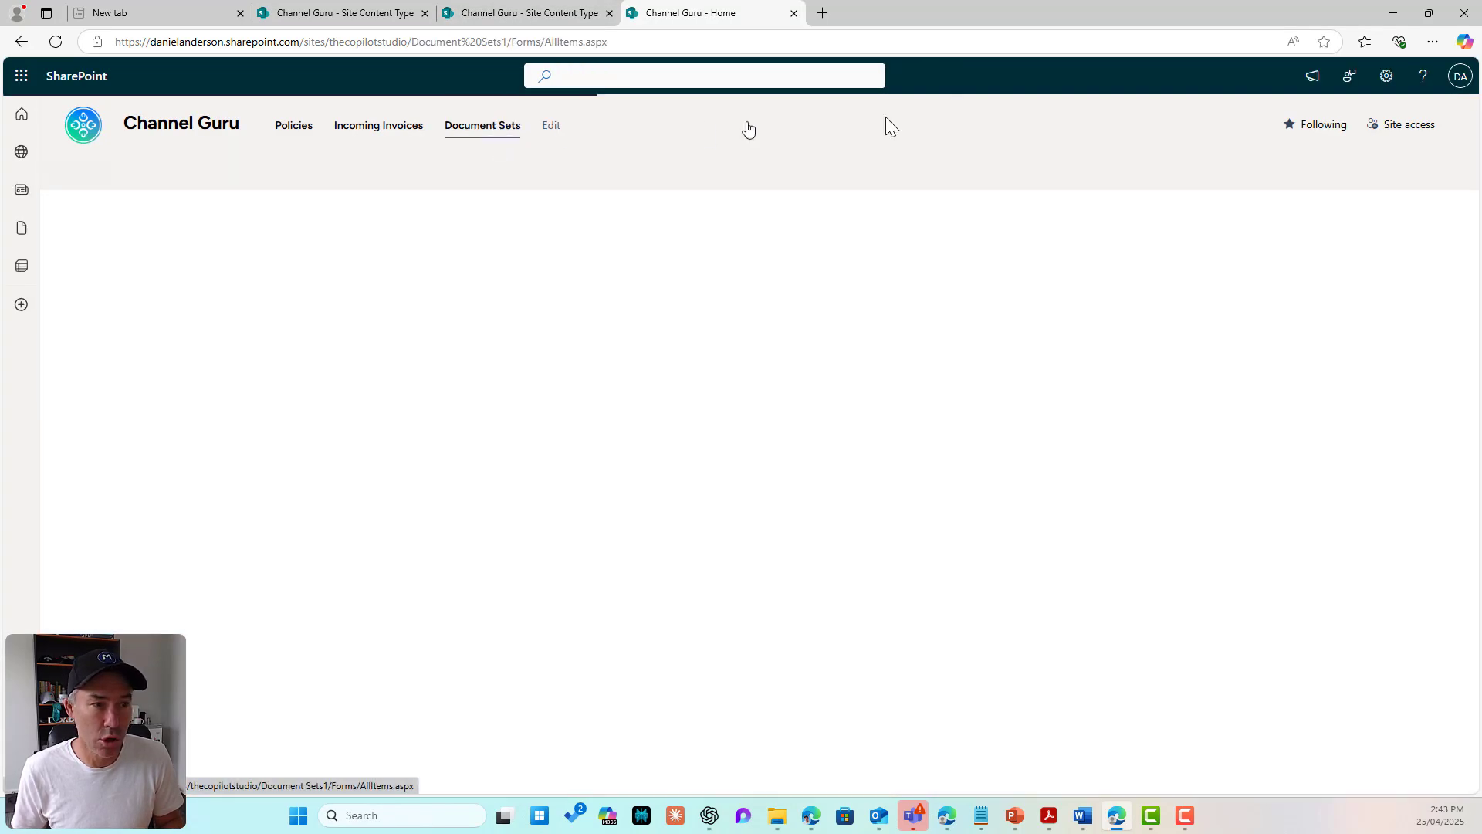
pyautogui.click(1387, 75)
pyautogui.click(1296, 249)
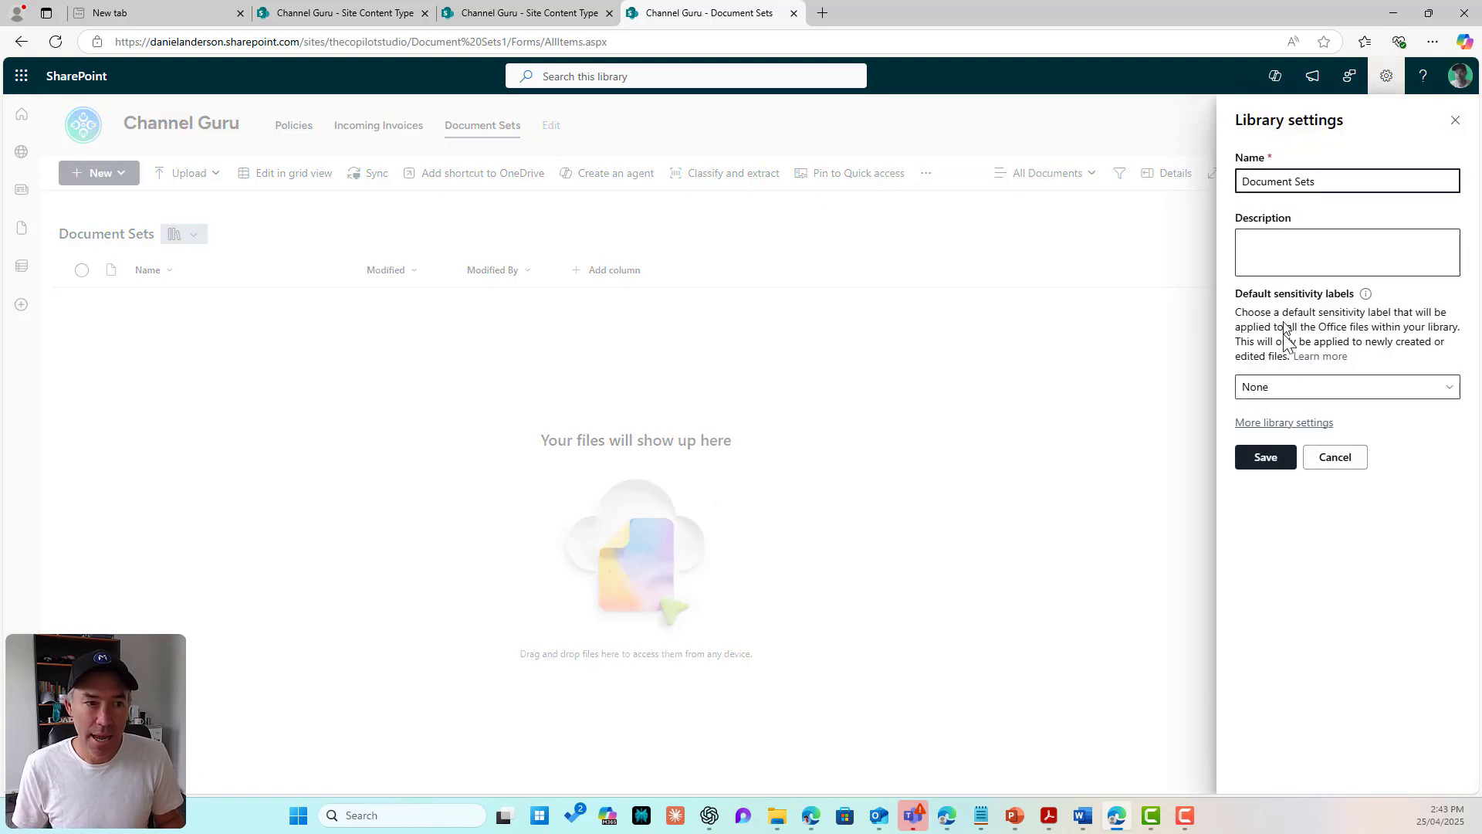
pyautogui.click(1278, 424)
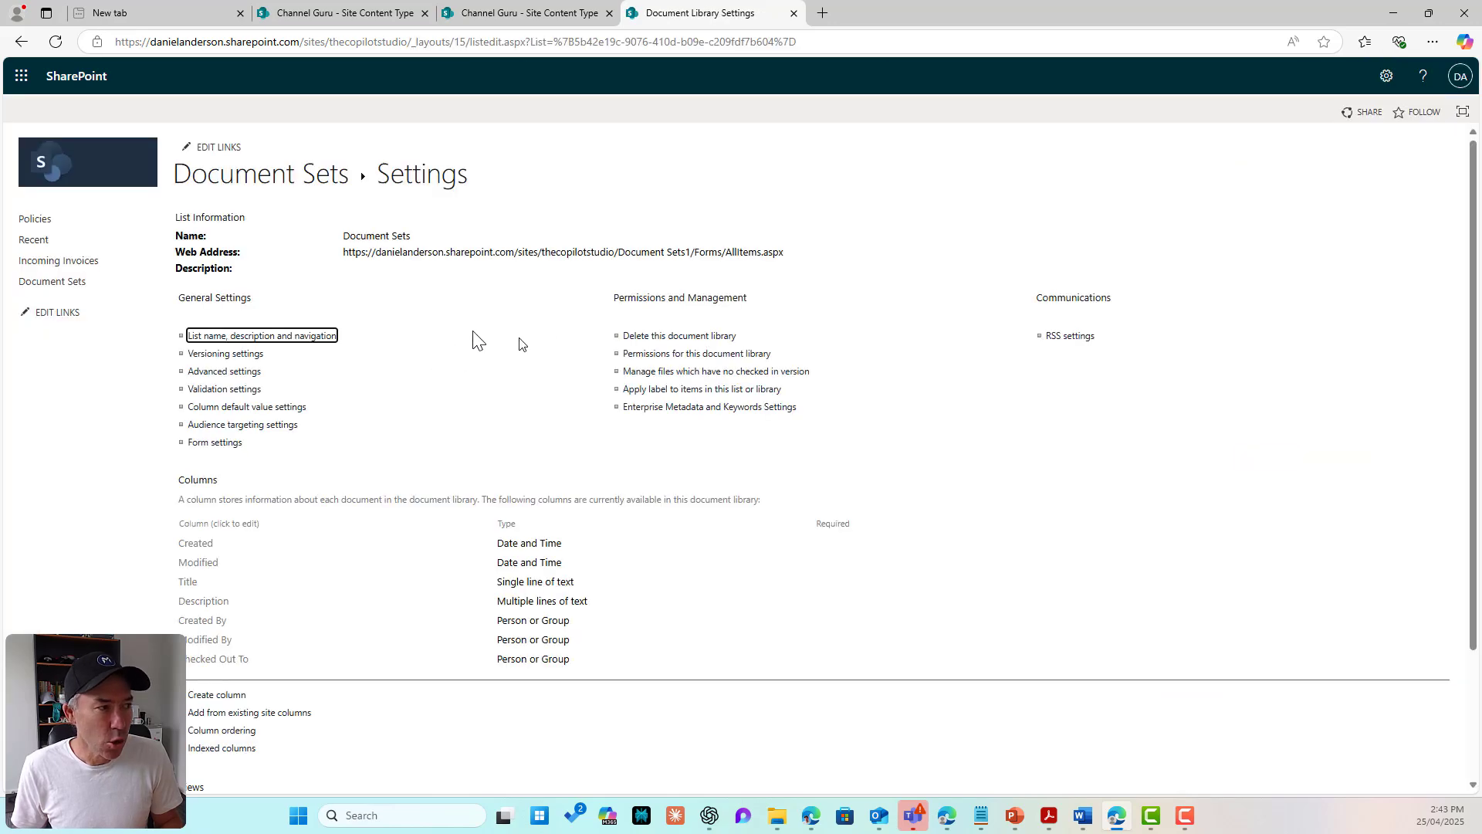
pyautogui.click(234, 374)
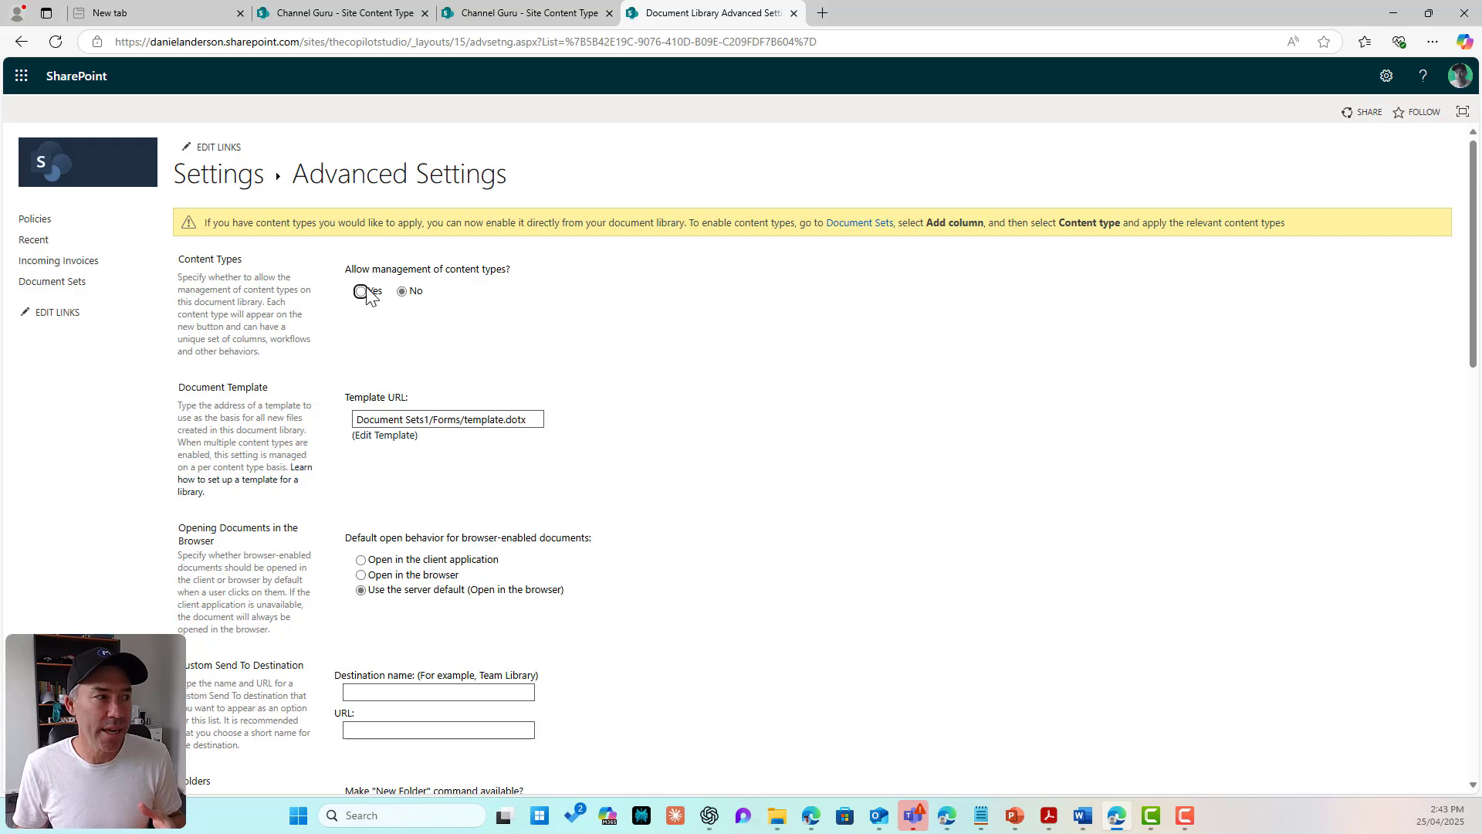
pyautogui.click(361, 291)
pyautogui.scroll(-13, 761, 340)
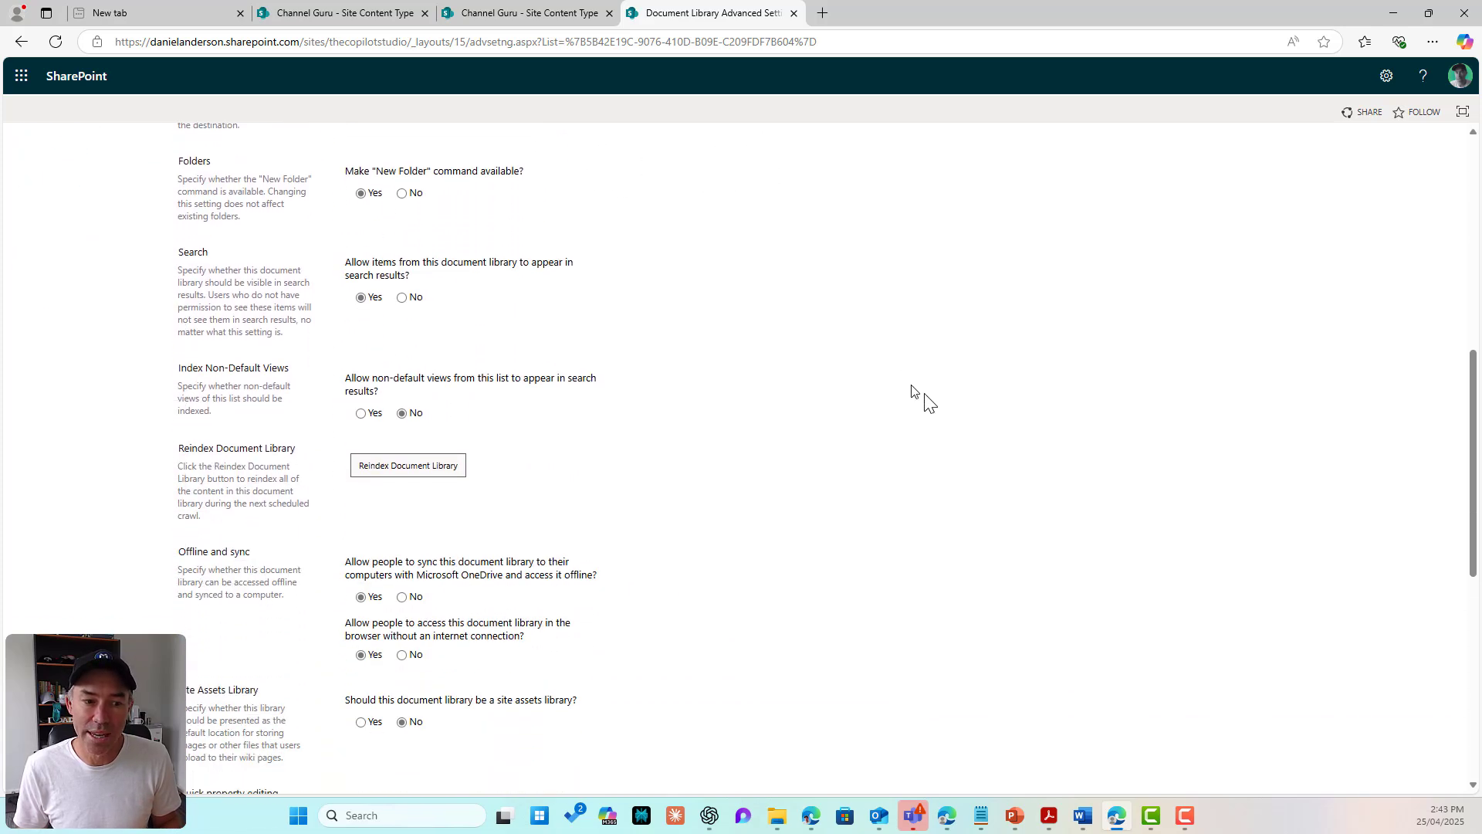
pyautogui.scroll(-4, 1110, 539)
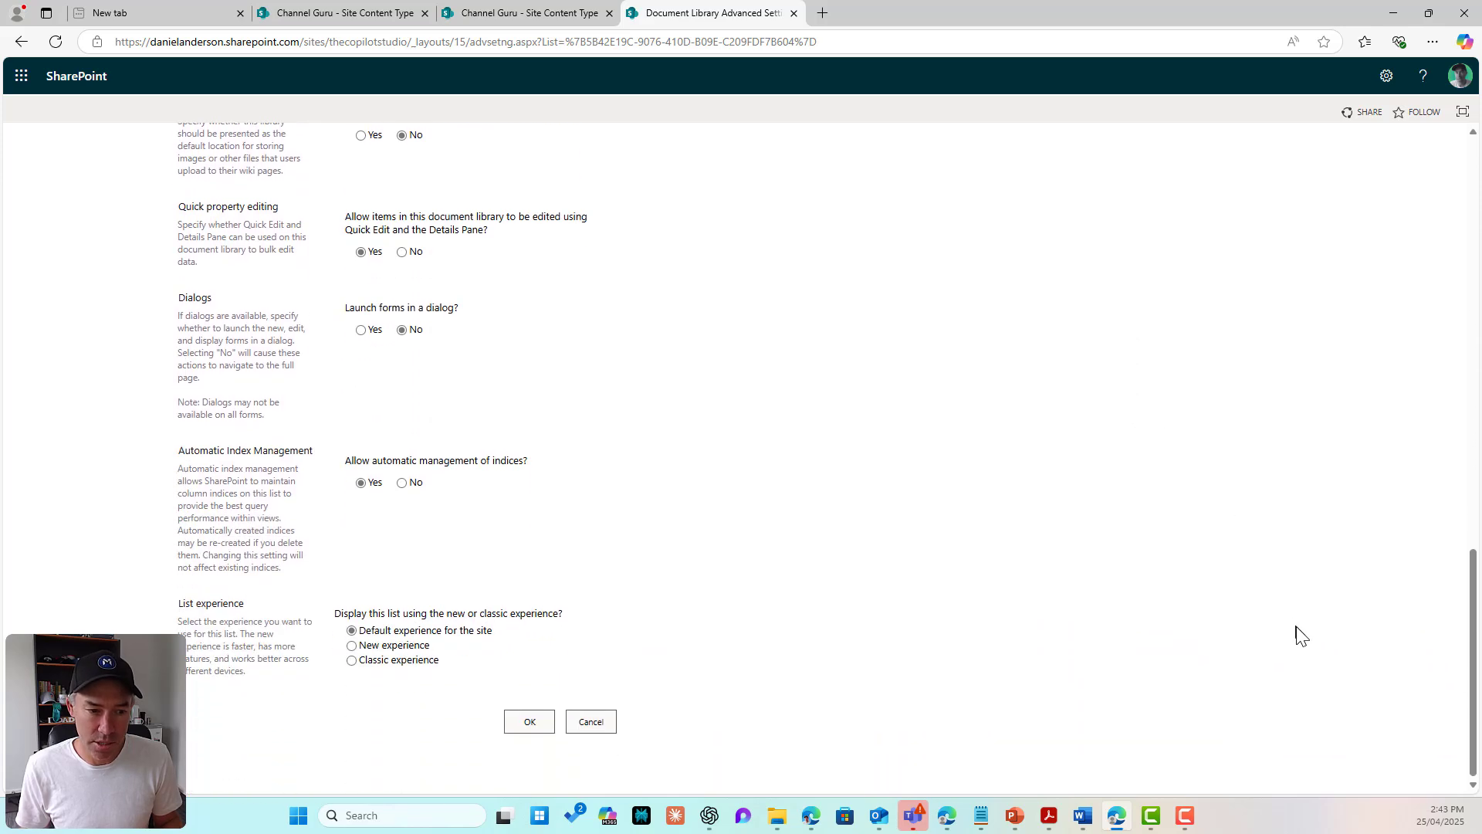
pyautogui.click(529, 721)
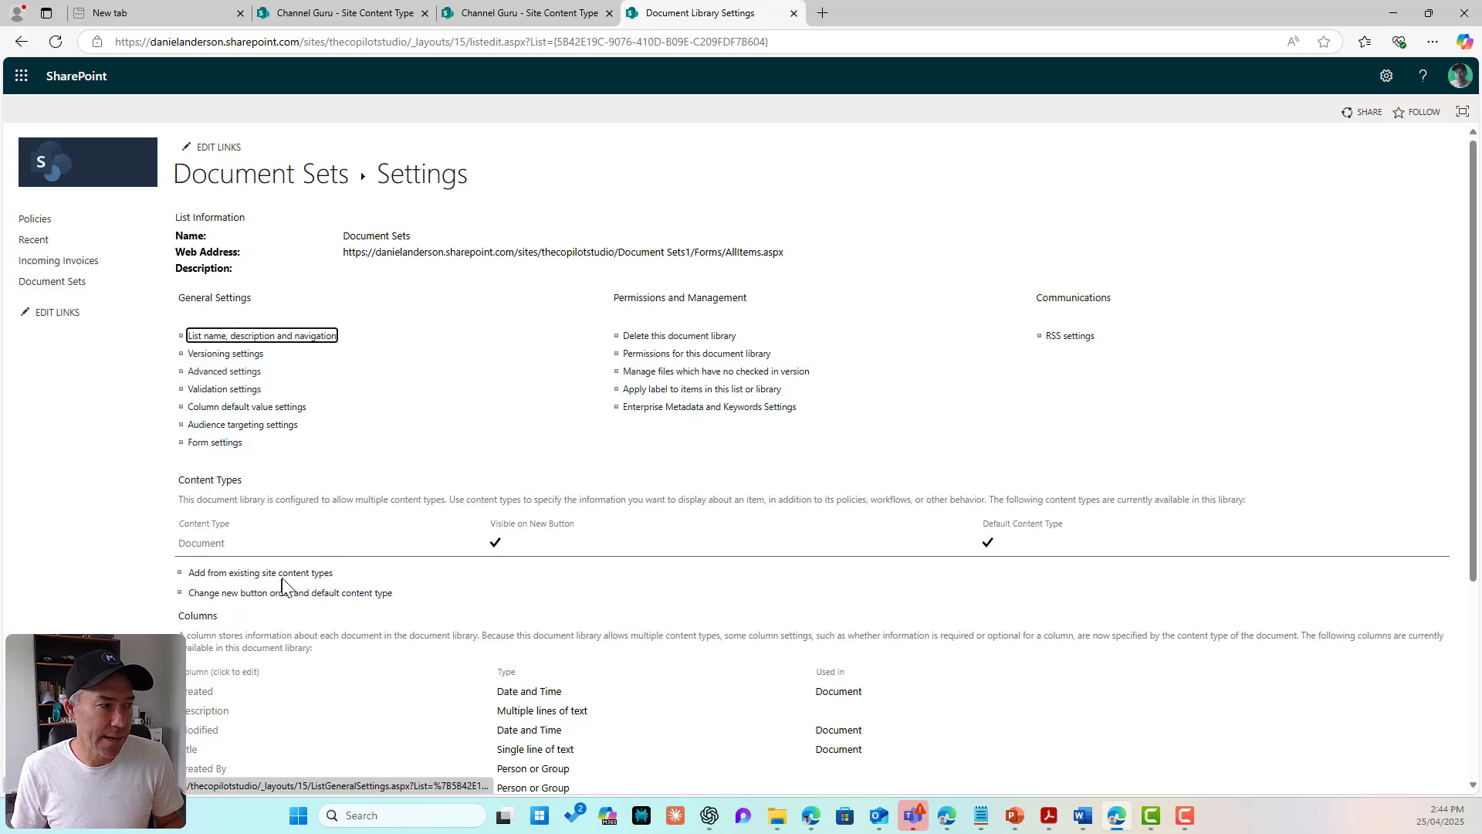
# Step: Add the existing Client Container site content type to the Document Sets library
pyautogui.click(212, 576)
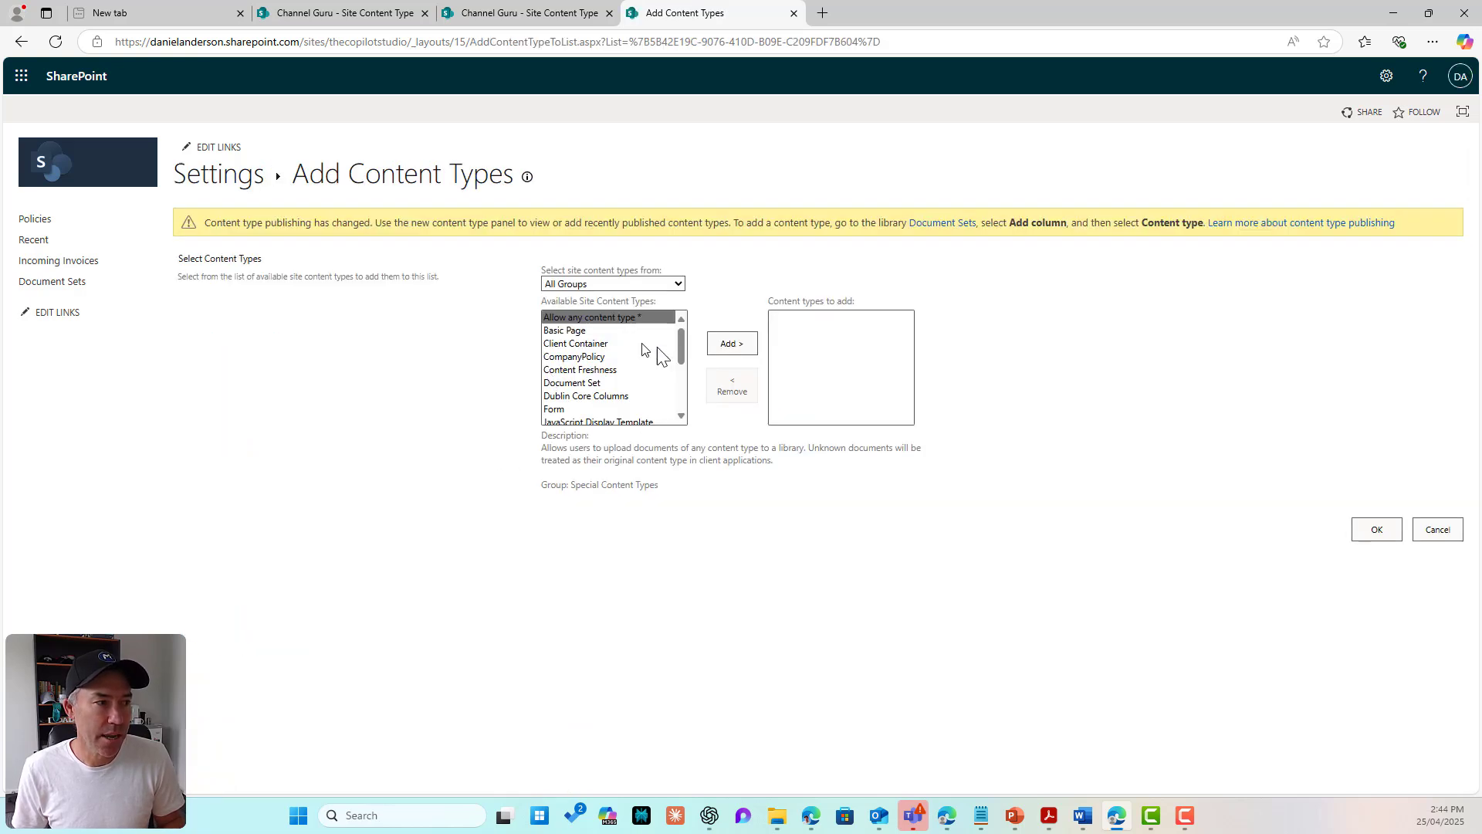
pyautogui.click(582, 343)
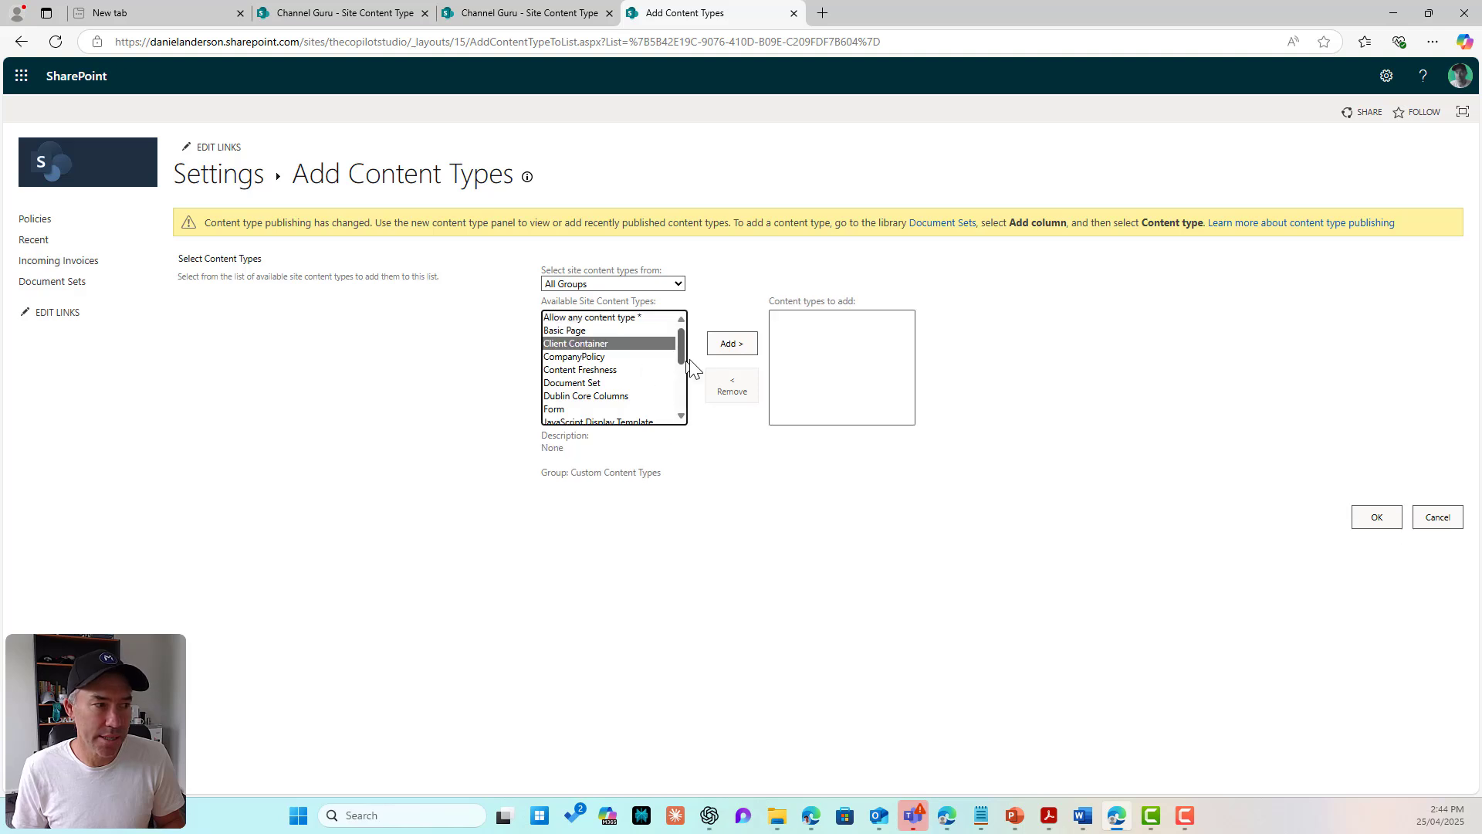
pyautogui.click(712, 348)
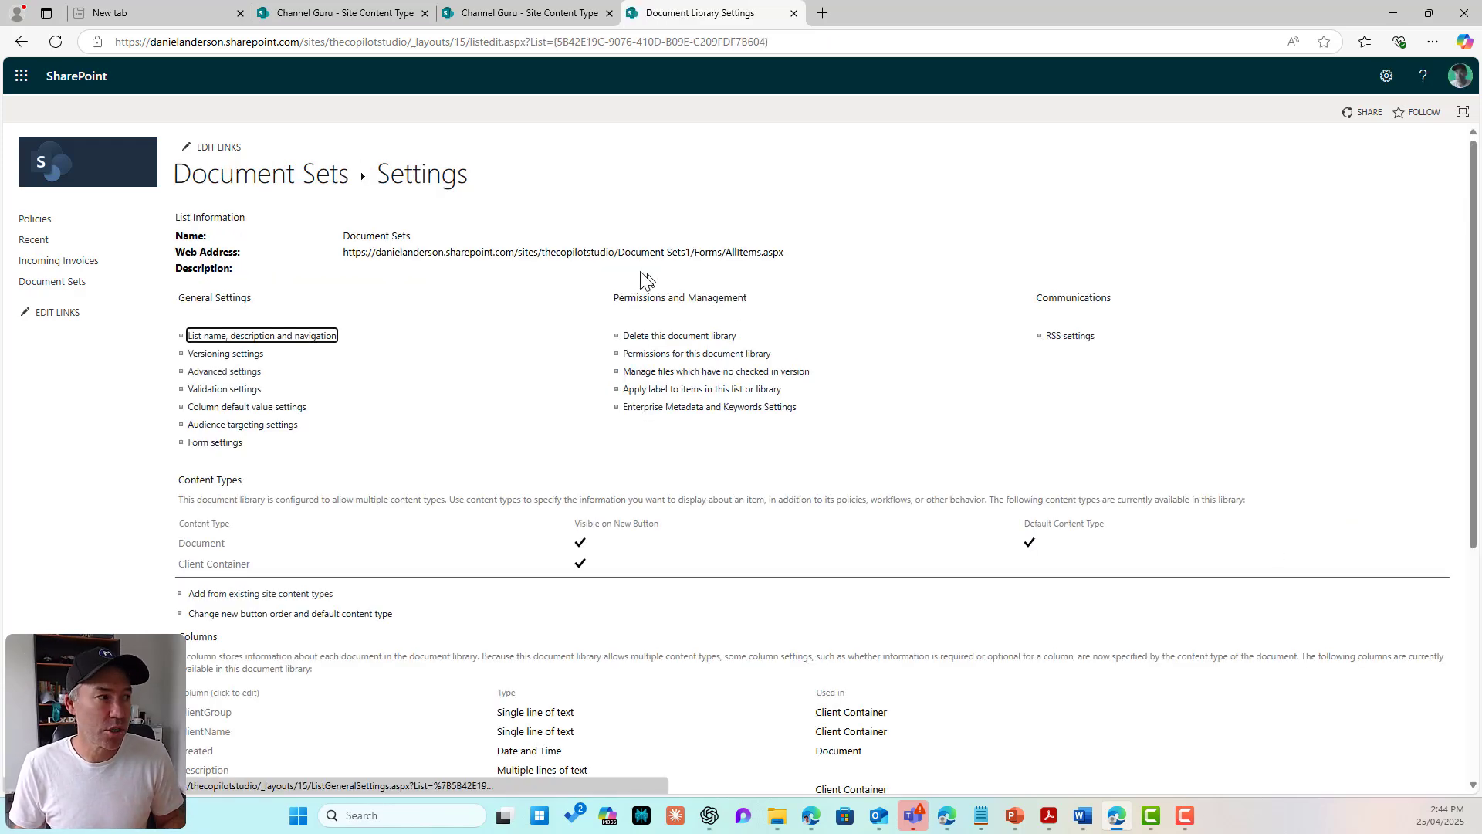
pyautogui.click(306, 179)
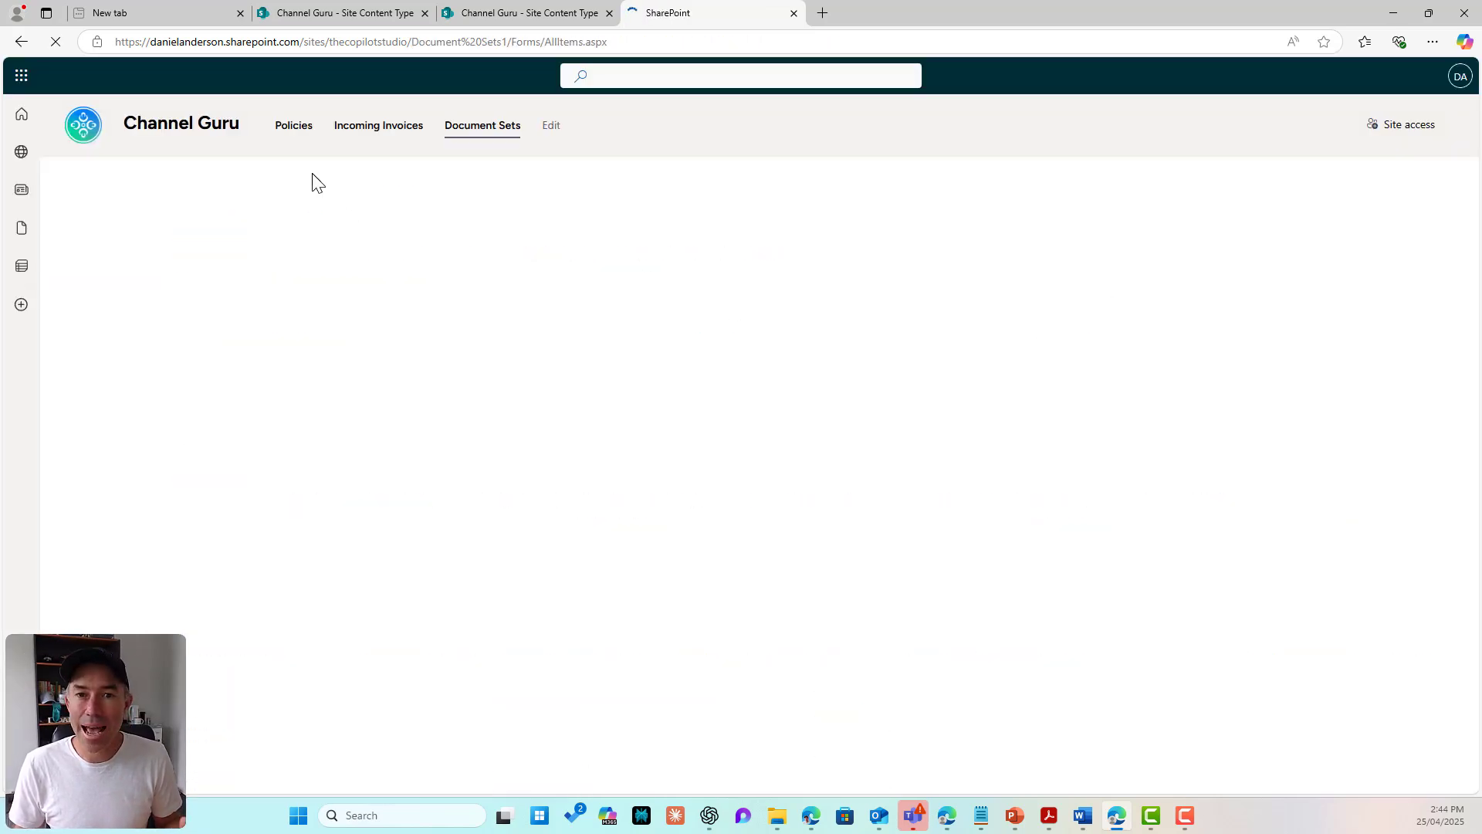
pyautogui.click(106, 174)
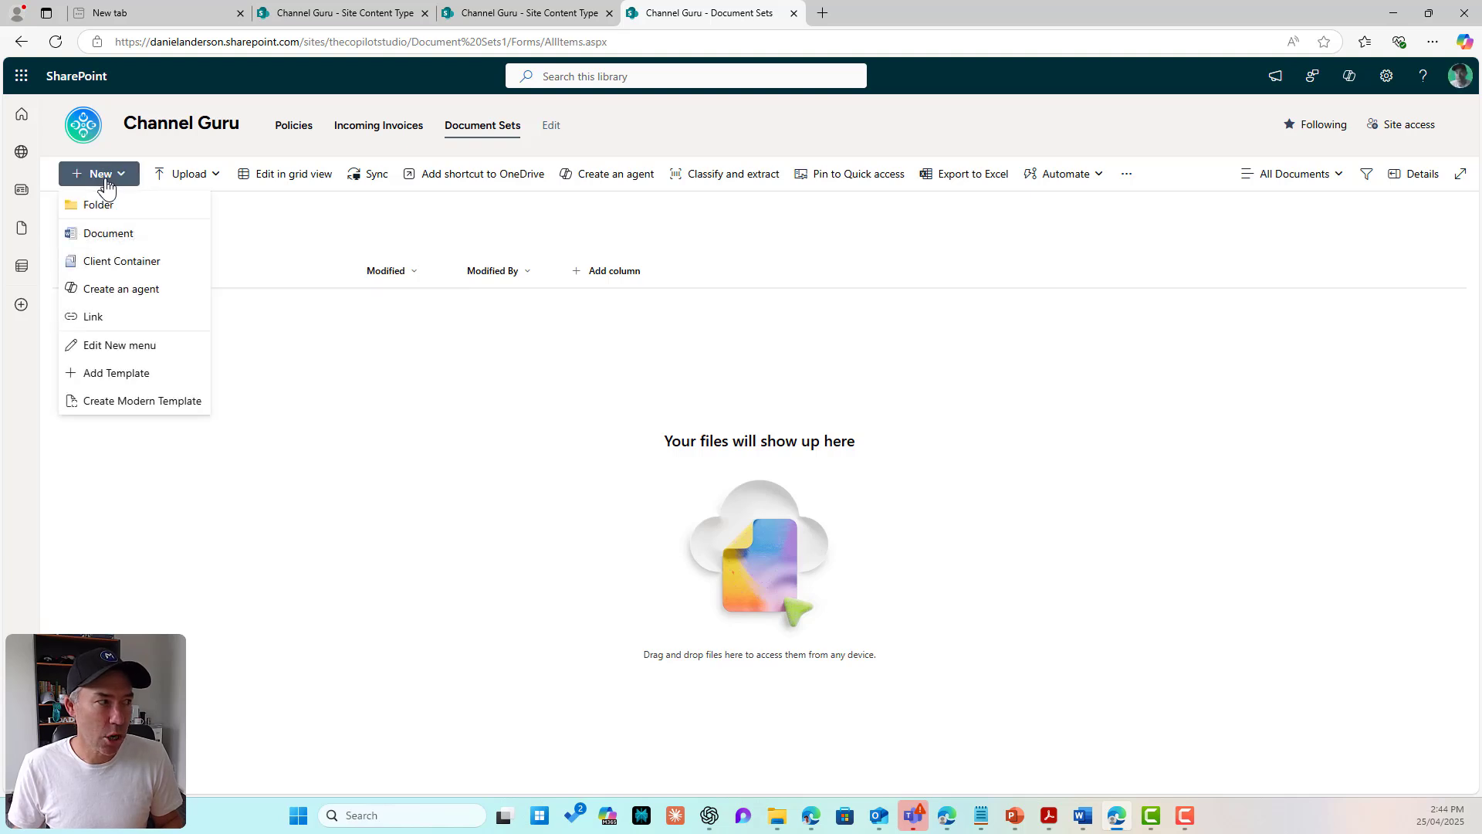
# Step: Create the '2024 Tax Return' Client Container set, entering the client's name and client group
pyautogui.click(116, 261)
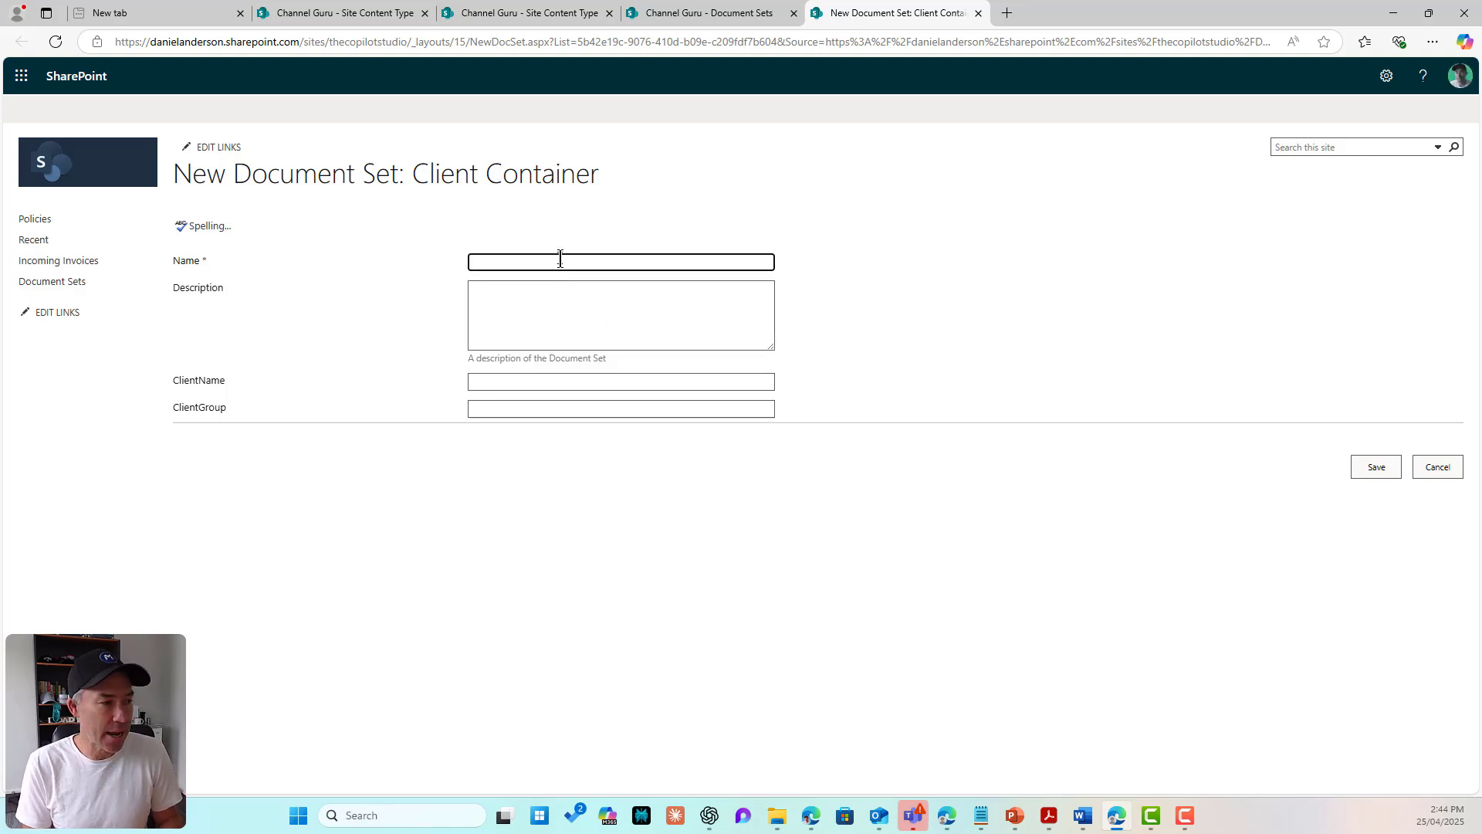
pyautogui.write('Stad')
pyautogui.press('BackSpace')
pyautogui.press('BackSpace')
pyautogui.press('BackSpace')
pyautogui.press('BackSpace')
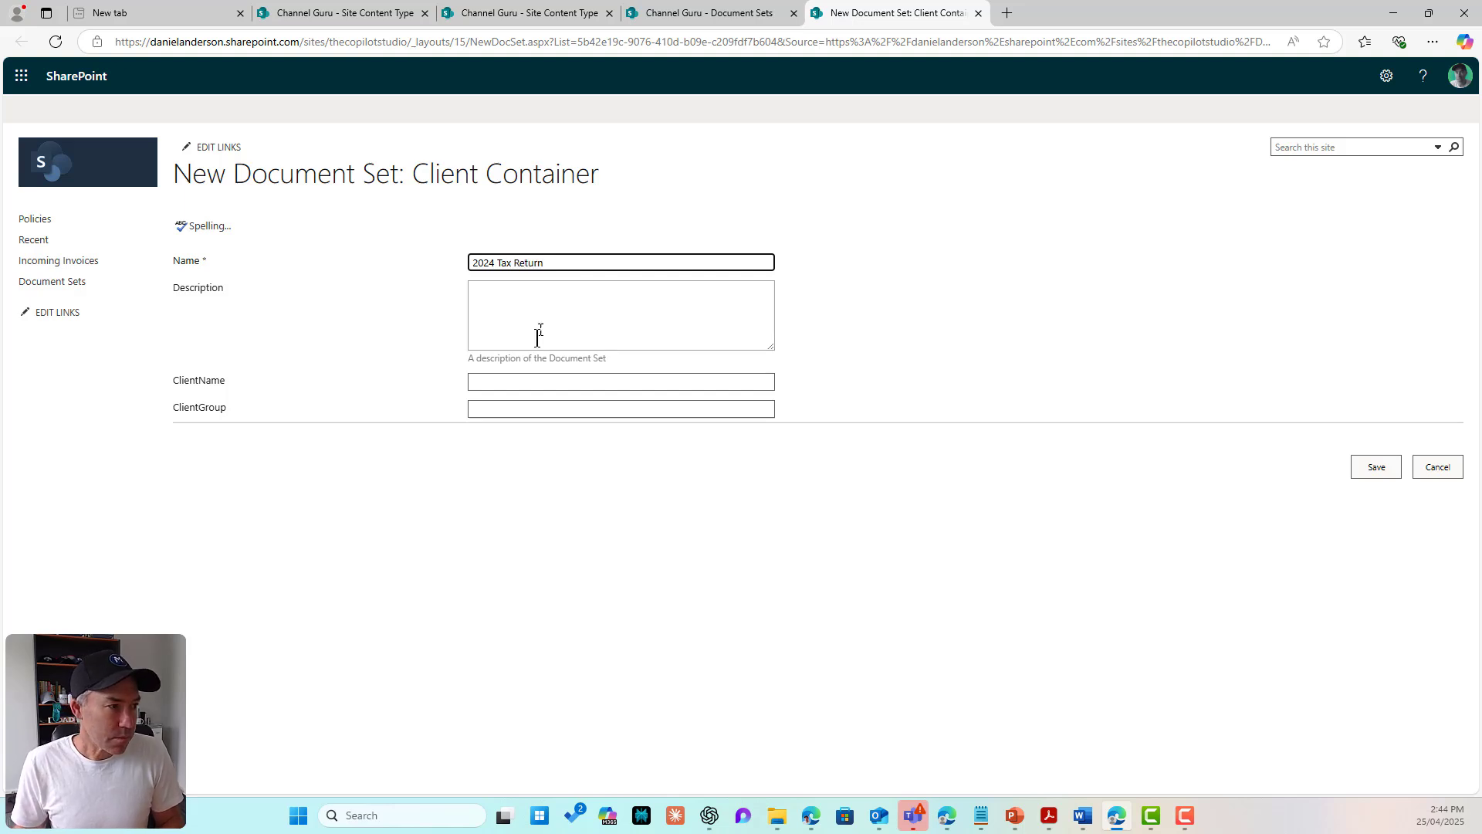
pyautogui.click(524, 379)
pyautogui.press('Tab')
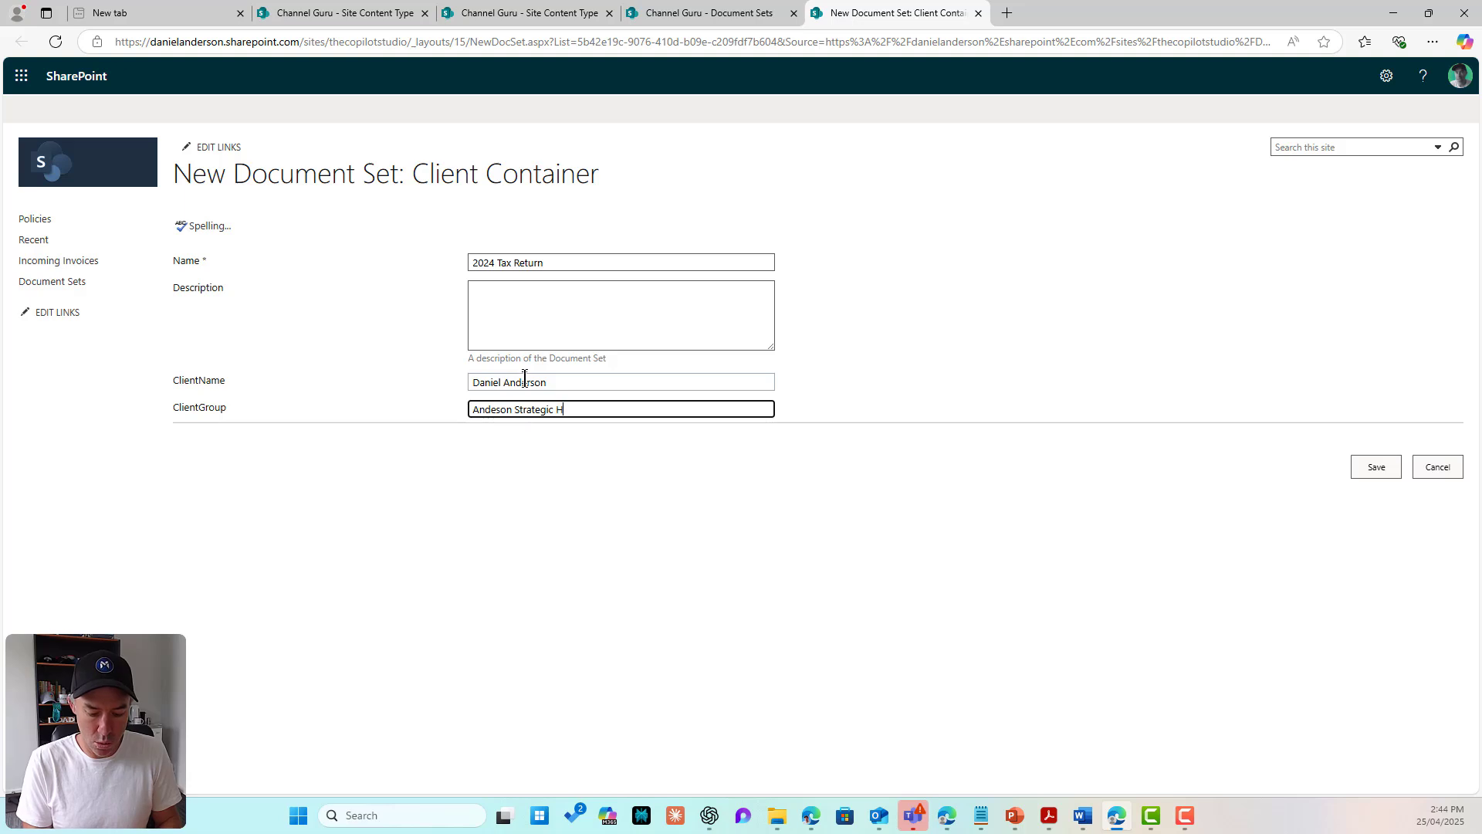
pyautogui.write('Andeson Strategic Holdings')
pyautogui.click(659, 493)
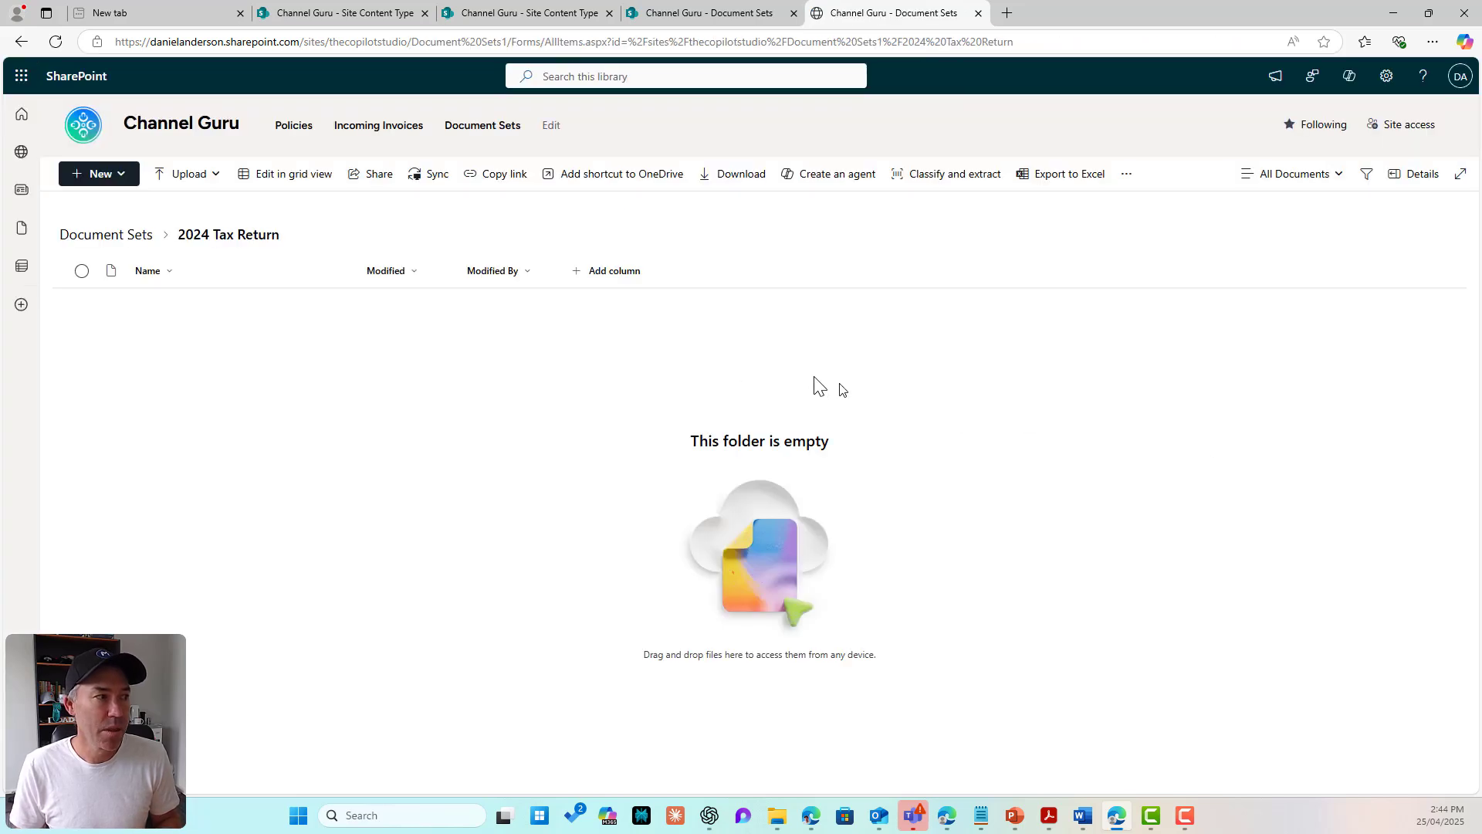
# Step: Show ClientName and ClientGroup instead of Modified and Modified By, widen ClientGroup, then open 2024 Tax Return
pyautogui.click(106, 238)
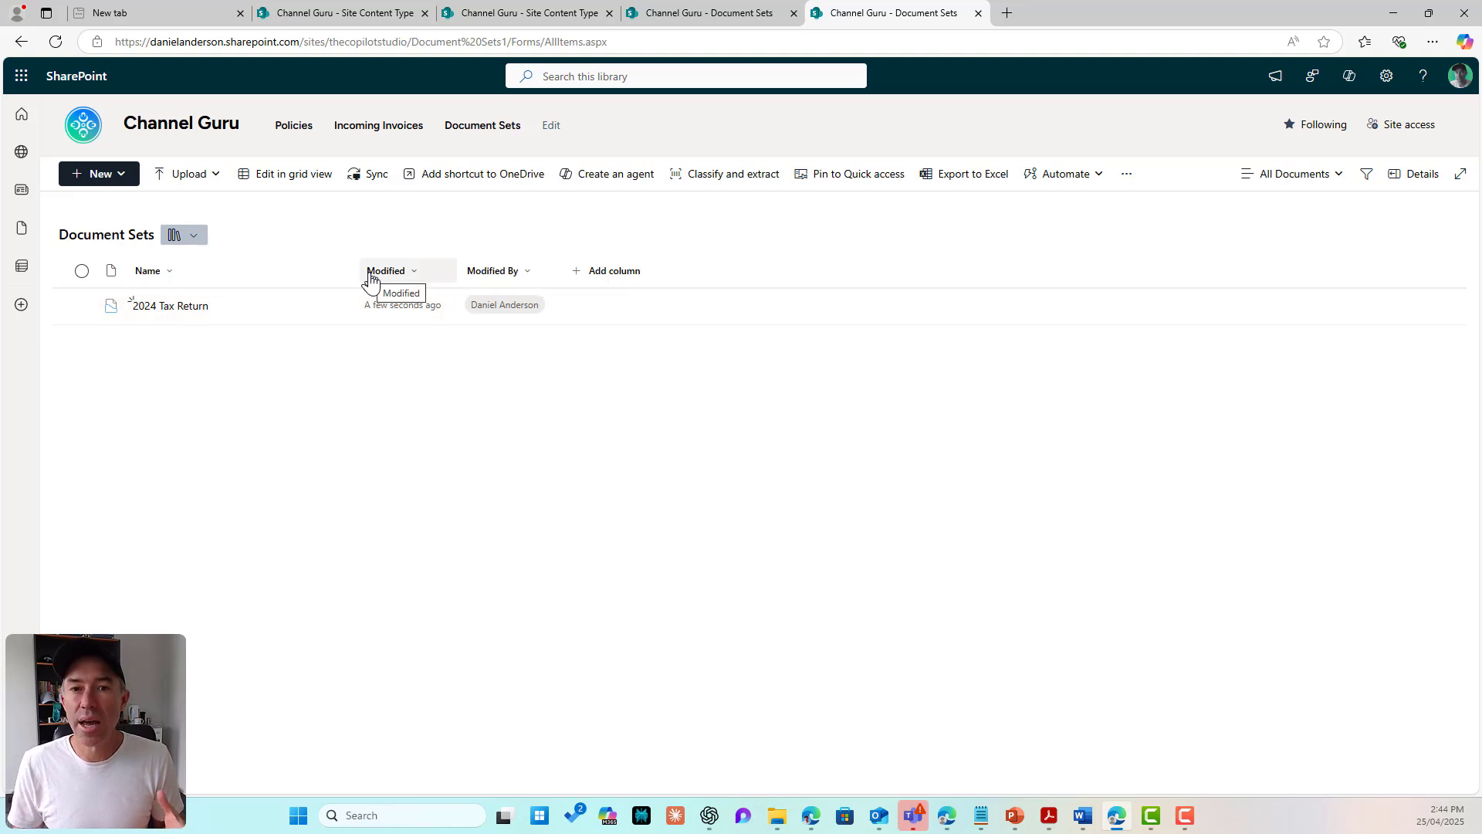
pyautogui.click(607, 275)
pyautogui.click(660, 548)
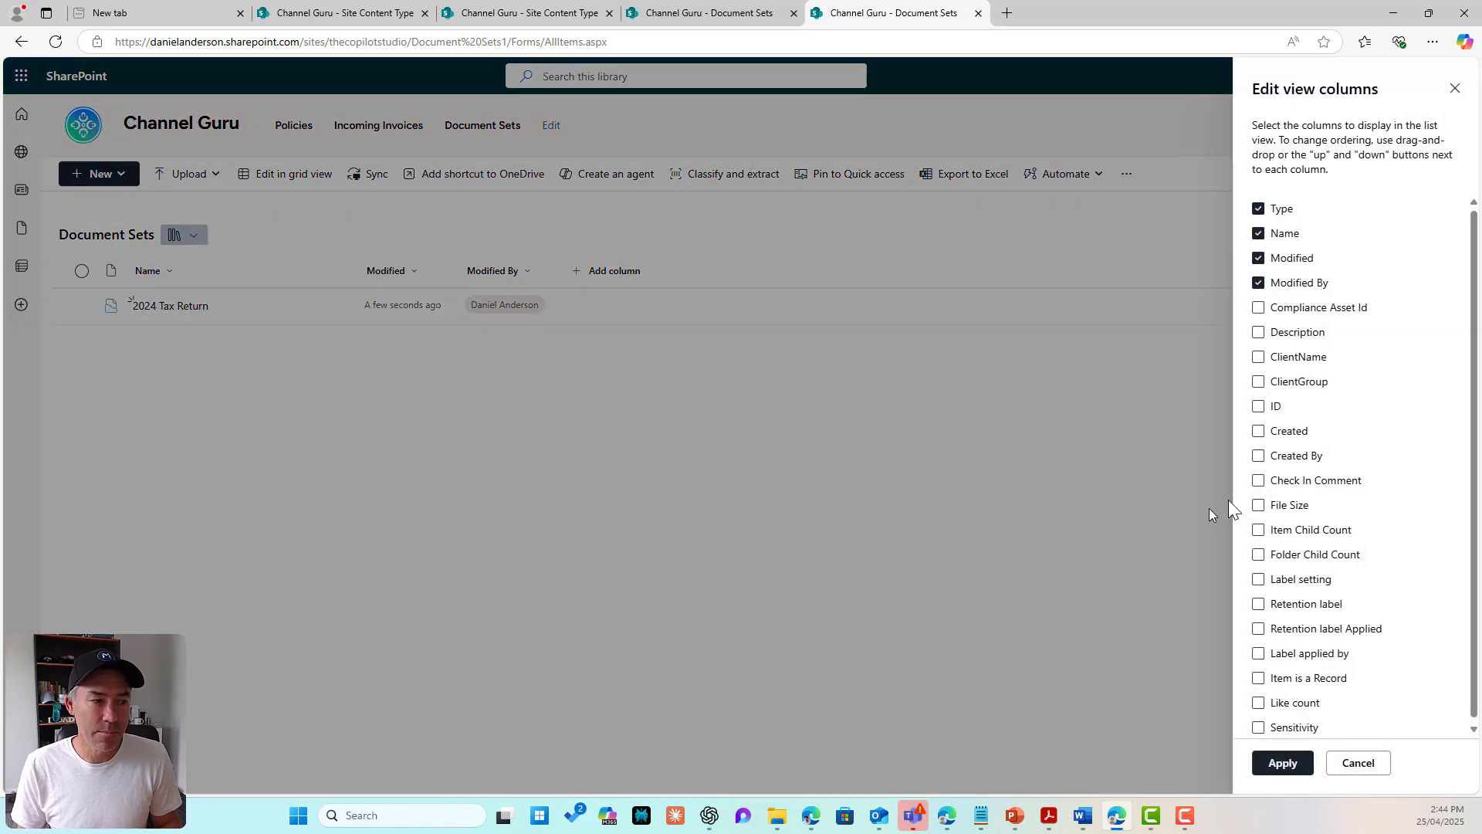
pyautogui.click(1279, 360)
pyautogui.click(1271, 383)
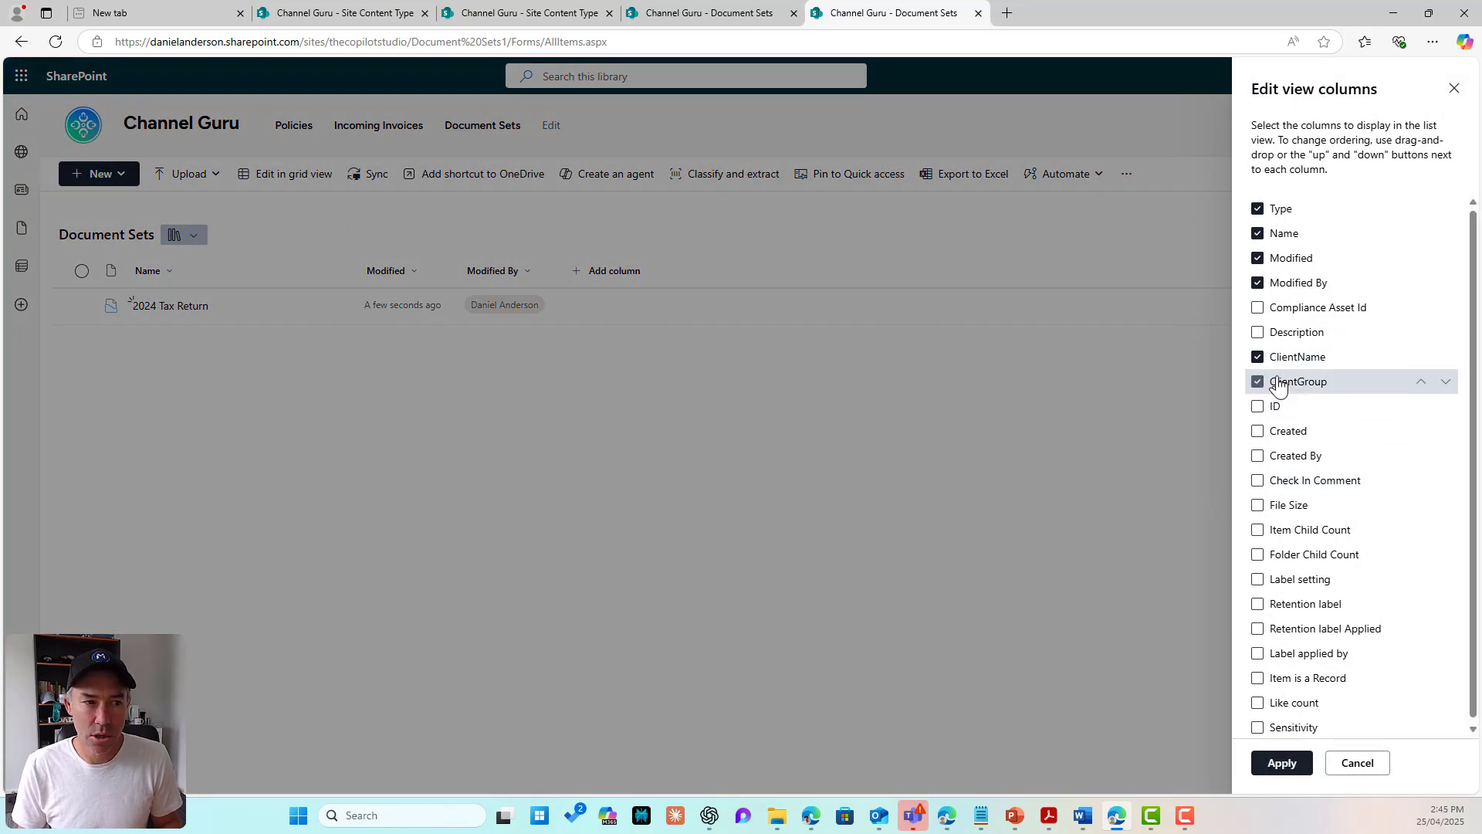
pyautogui.click(1257, 284)
pyautogui.click(1258, 258)
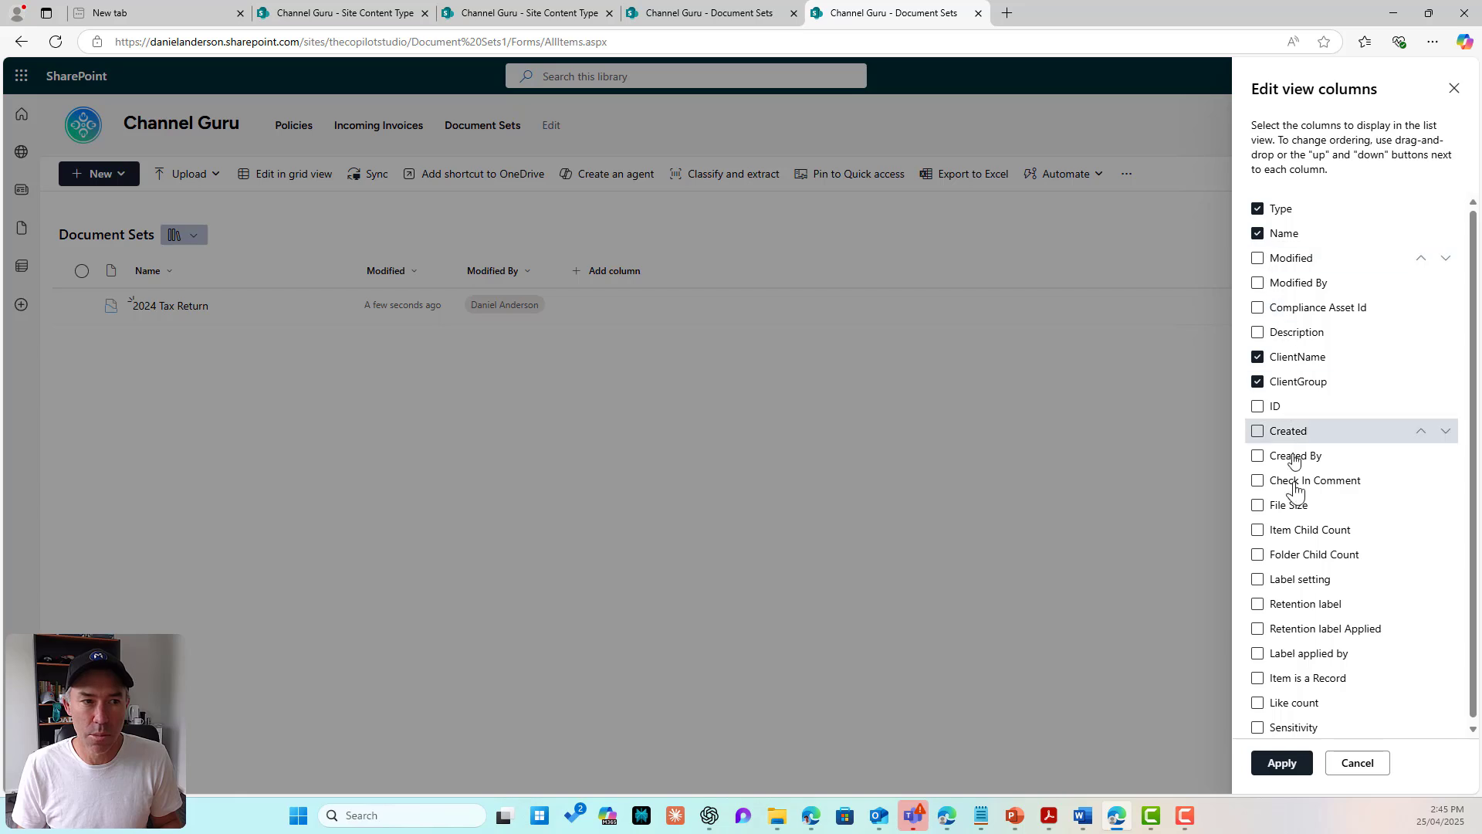
pyautogui.click(1281, 765)
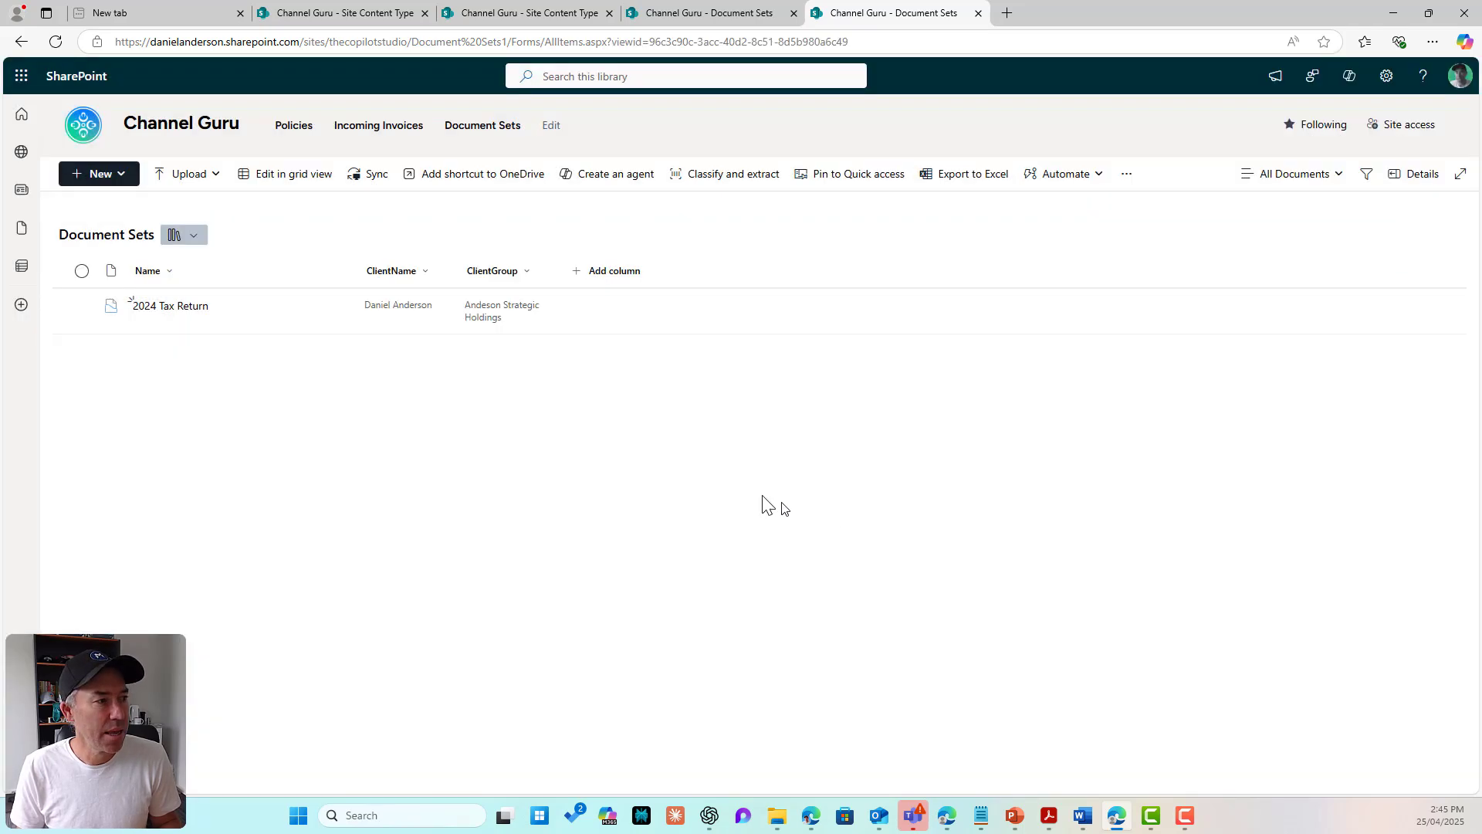
pyautogui.moveTo(556, 281); pyautogui.dragTo(647, 278)
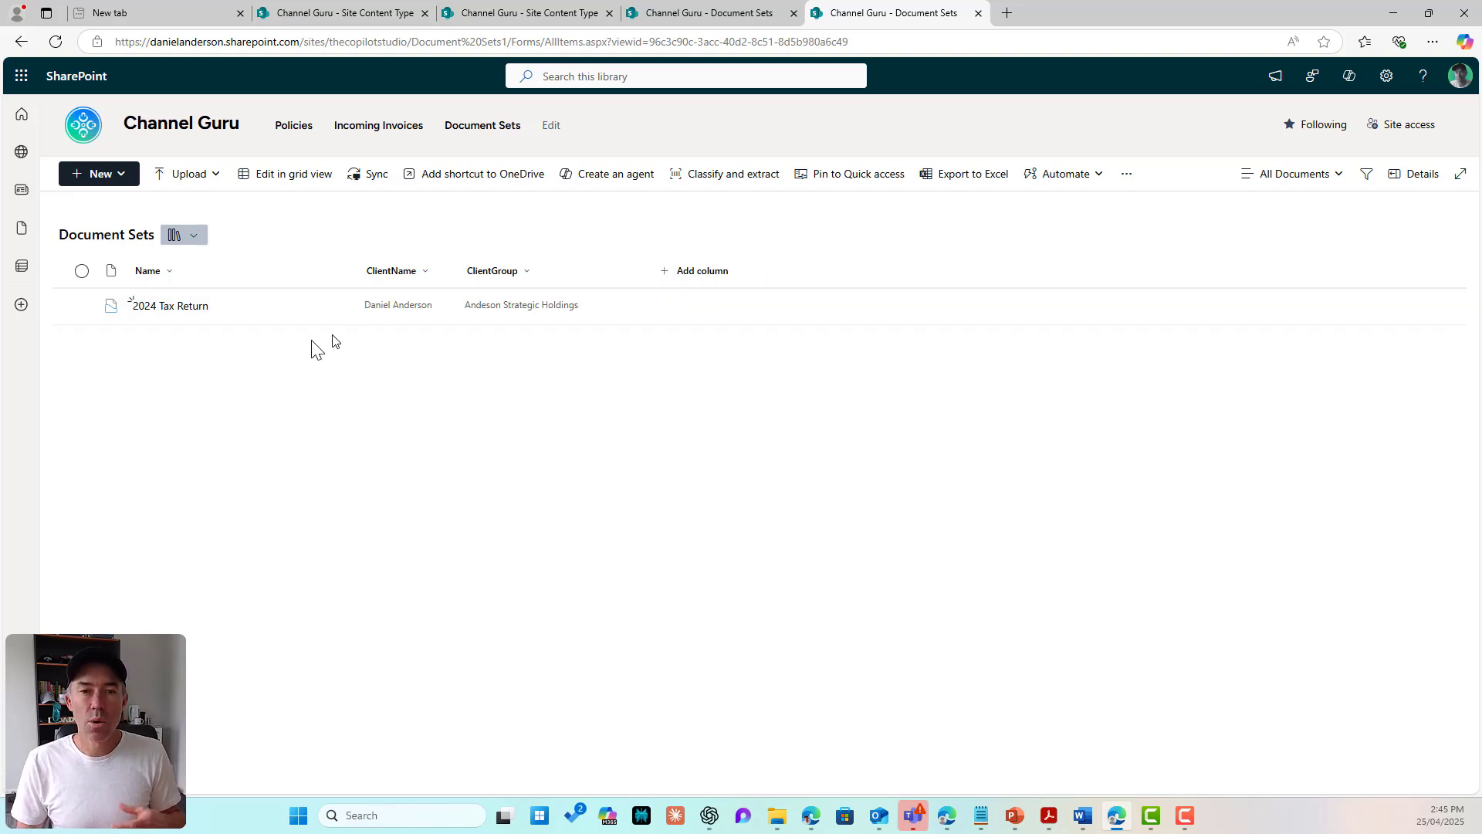
pyautogui.click(182, 307)
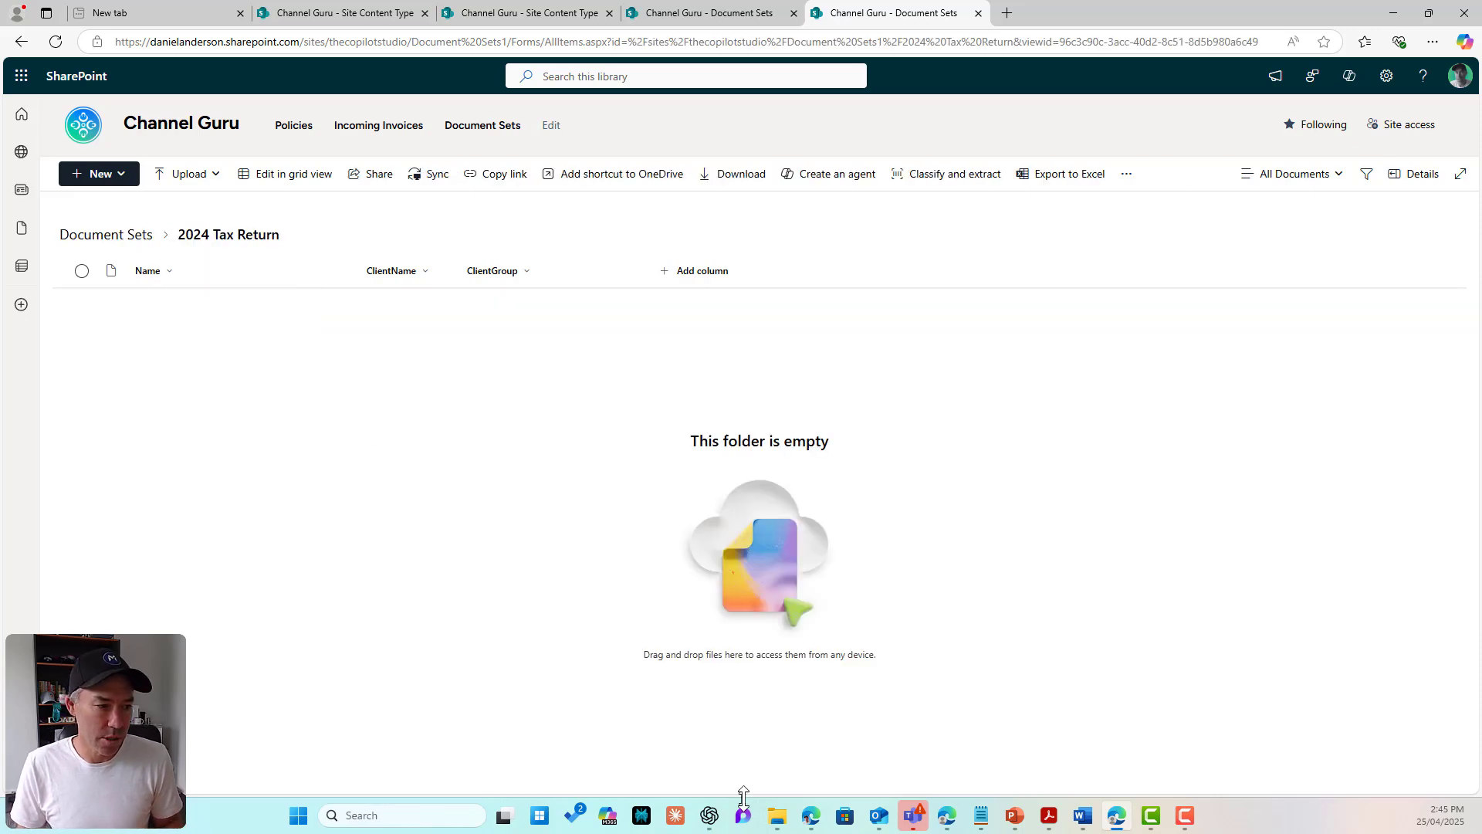
# Step: Drag four files from File Explorer into 2024 Tax Return, widen ClientName, and return to Document Sets
pyautogui.moveTo(777, 815)
pyautogui.click(711, 725)
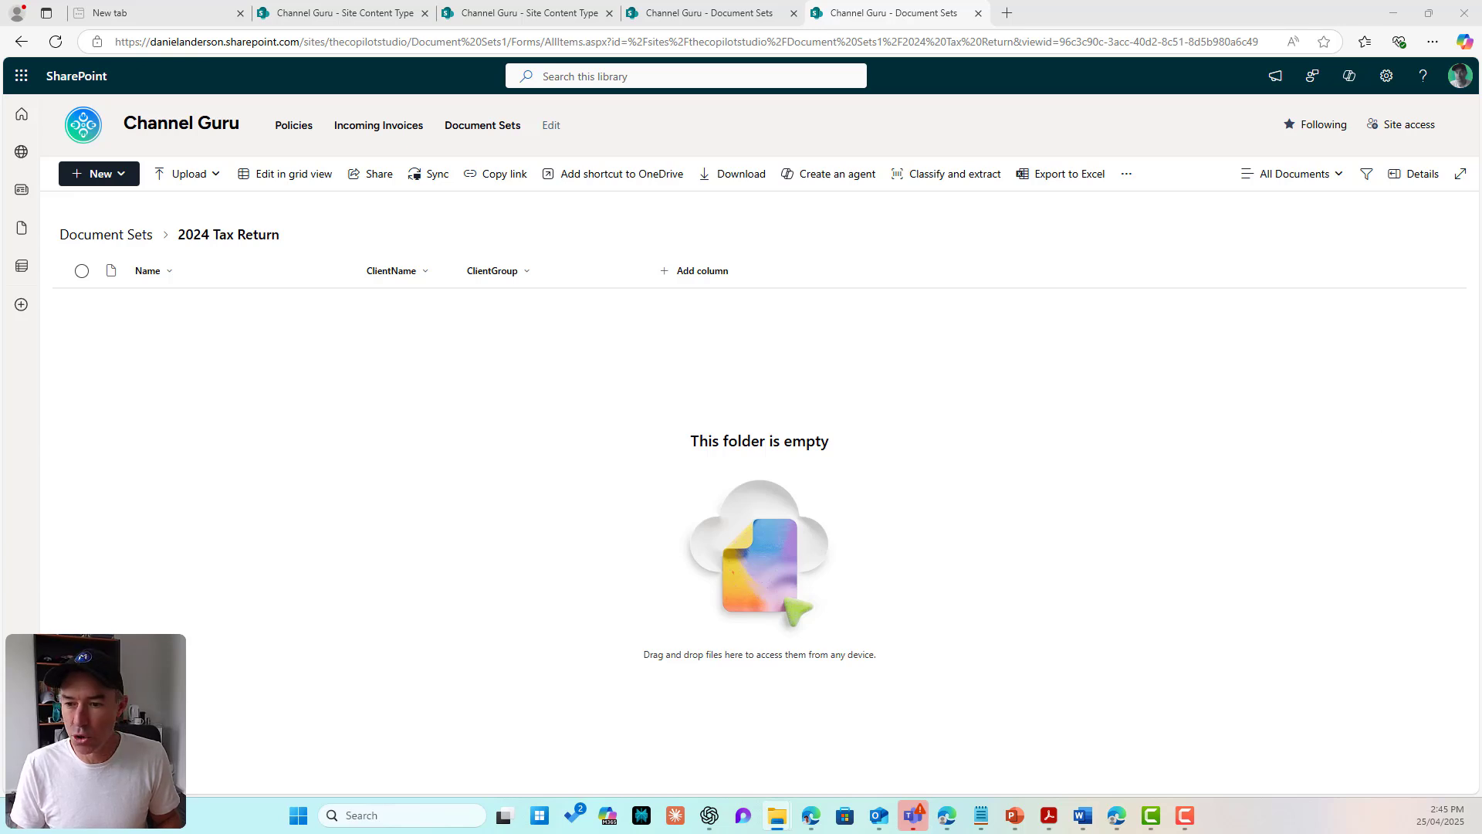
pyautogui.moveTo(761, 556); pyautogui.dragTo(776, 432)
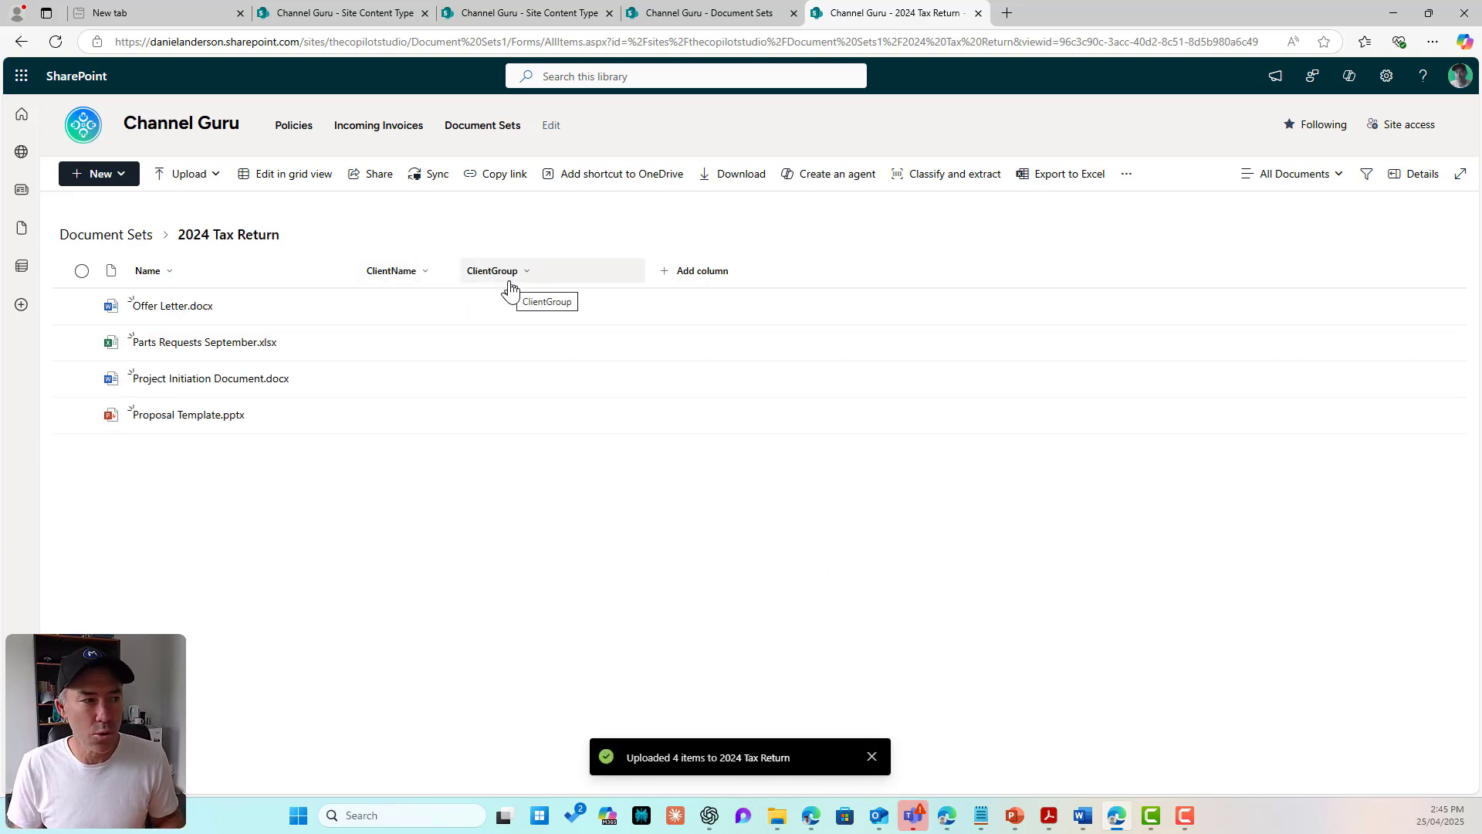
pyautogui.moveTo(459, 274); pyautogui.dragTo(514, 274)
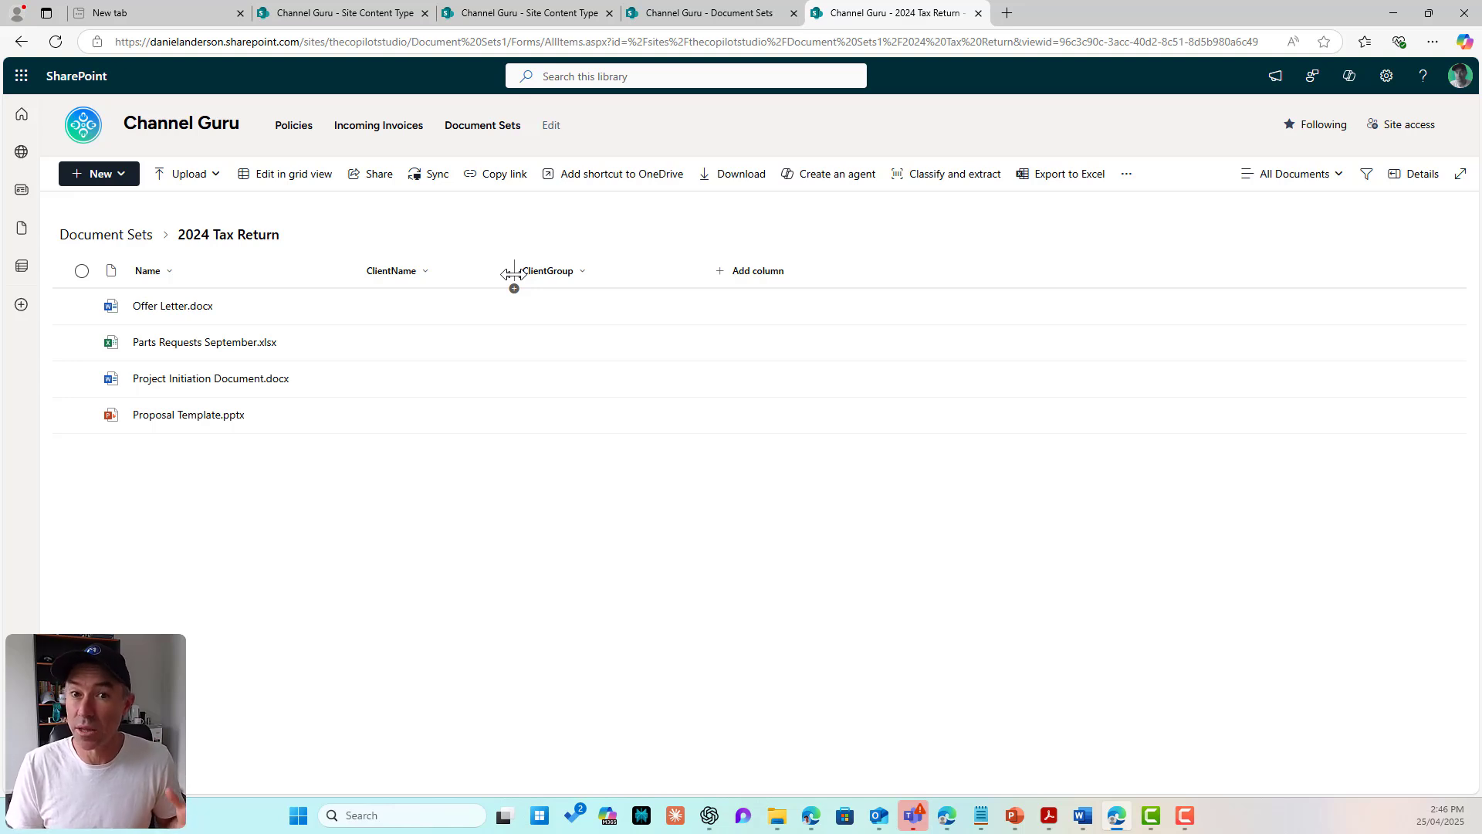
pyautogui.click(87, 238)
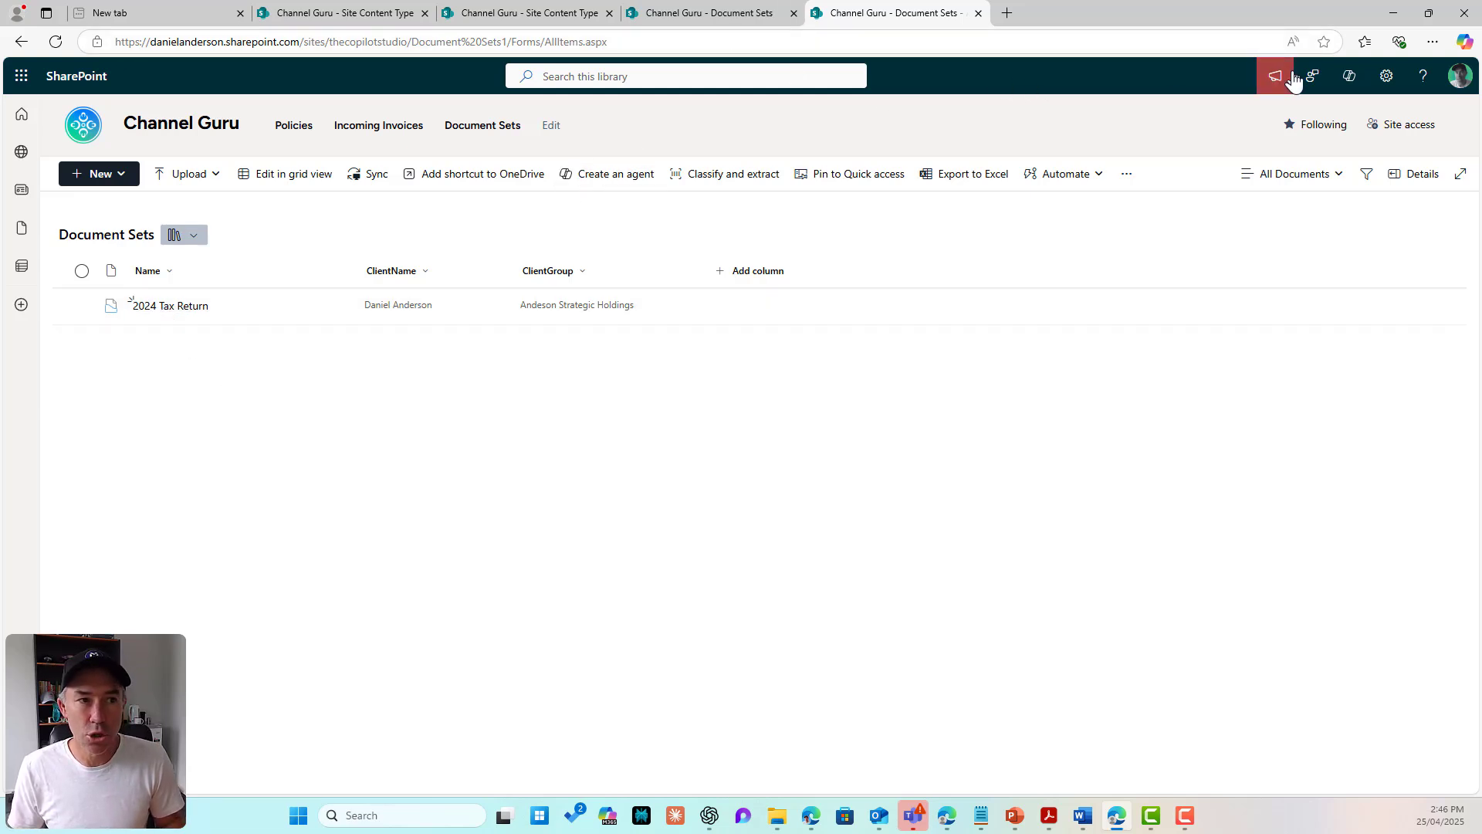
# Step: Open the Document Set settings of the library's Client Container content type
pyautogui.click(1386, 75)
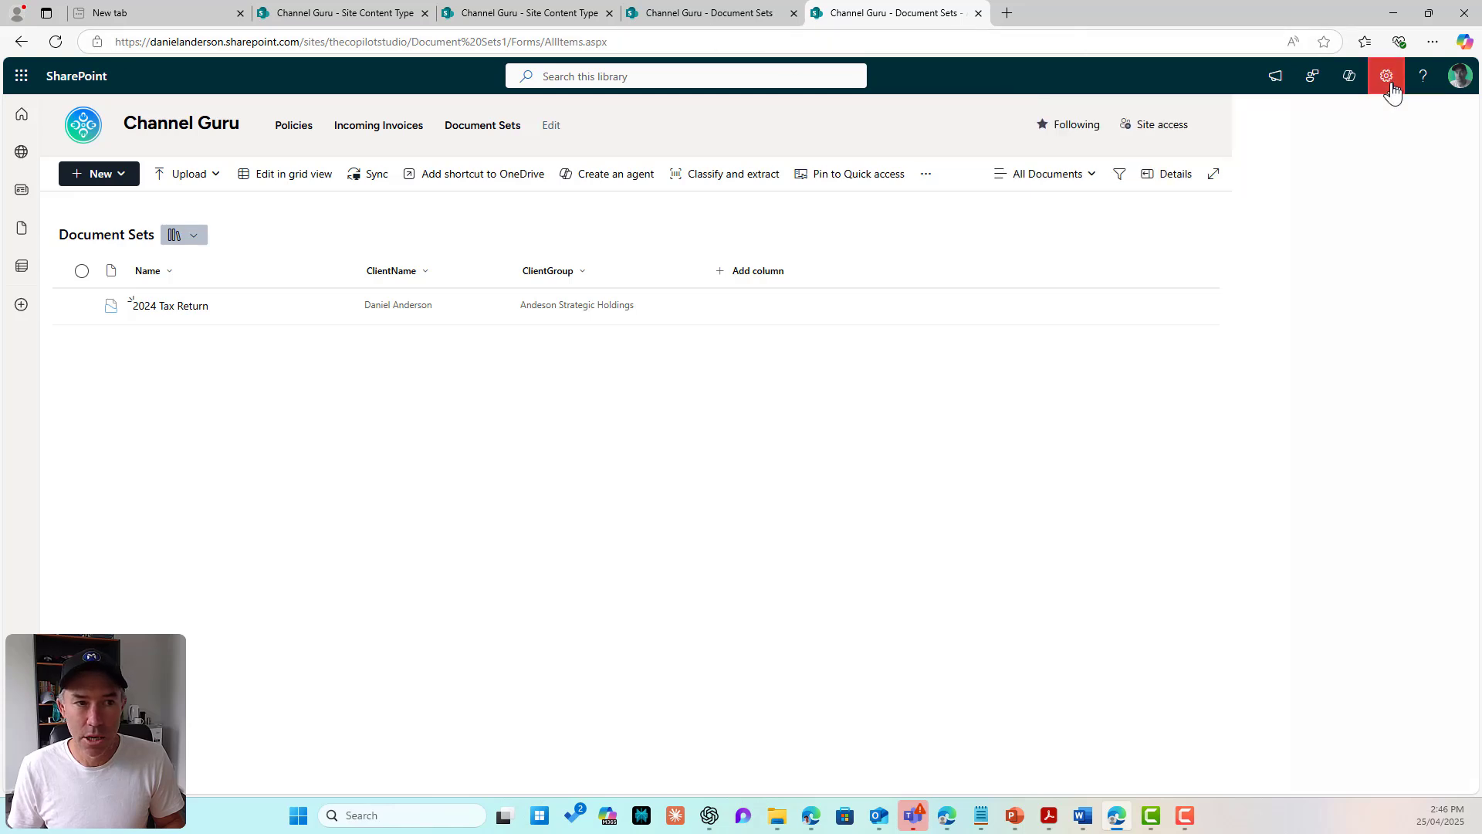
pyautogui.click(1283, 242)
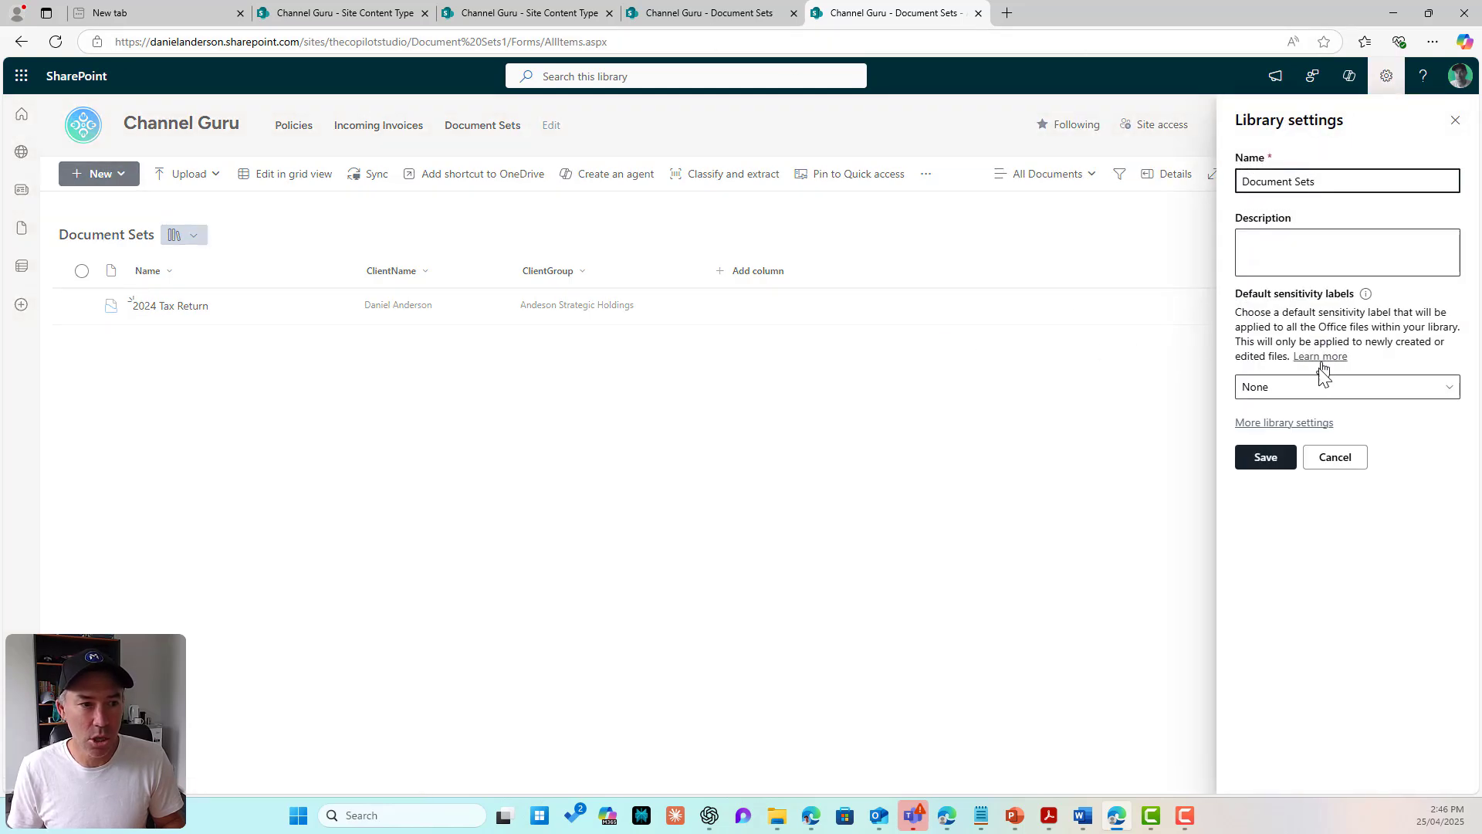
pyautogui.click(1286, 424)
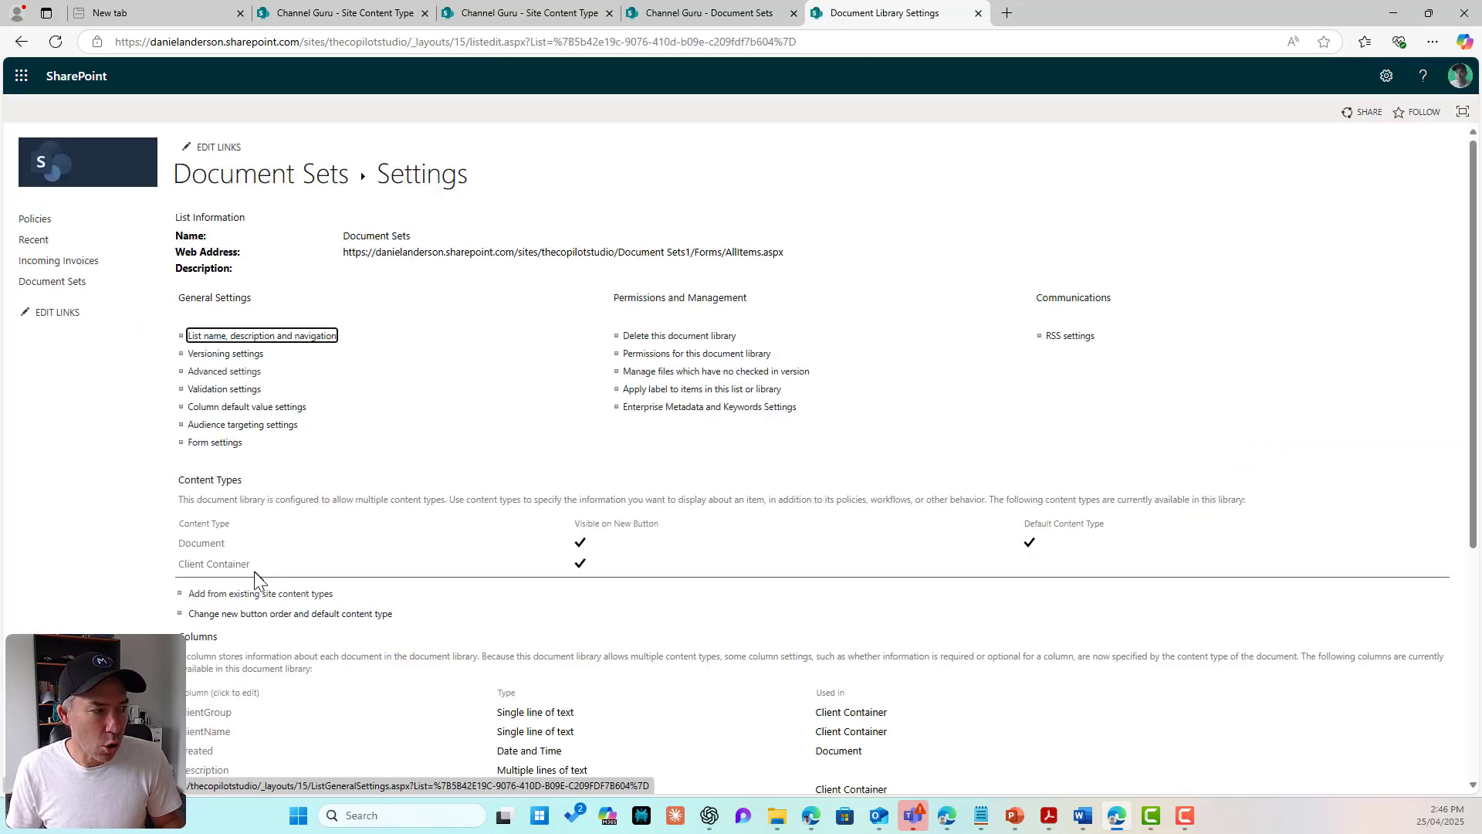
pyautogui.click(224, 566)
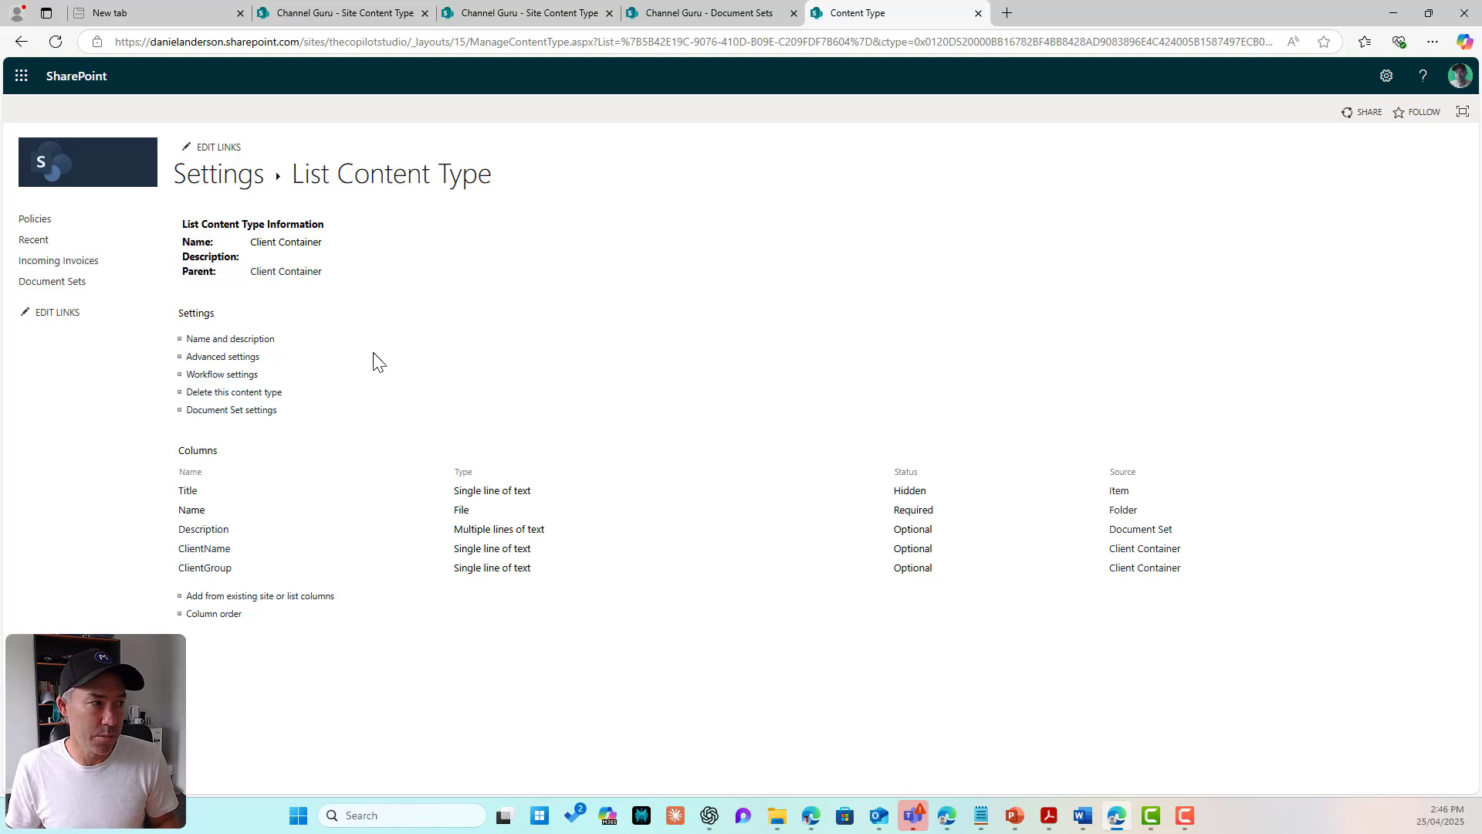
pyautogui.click(255, 411)
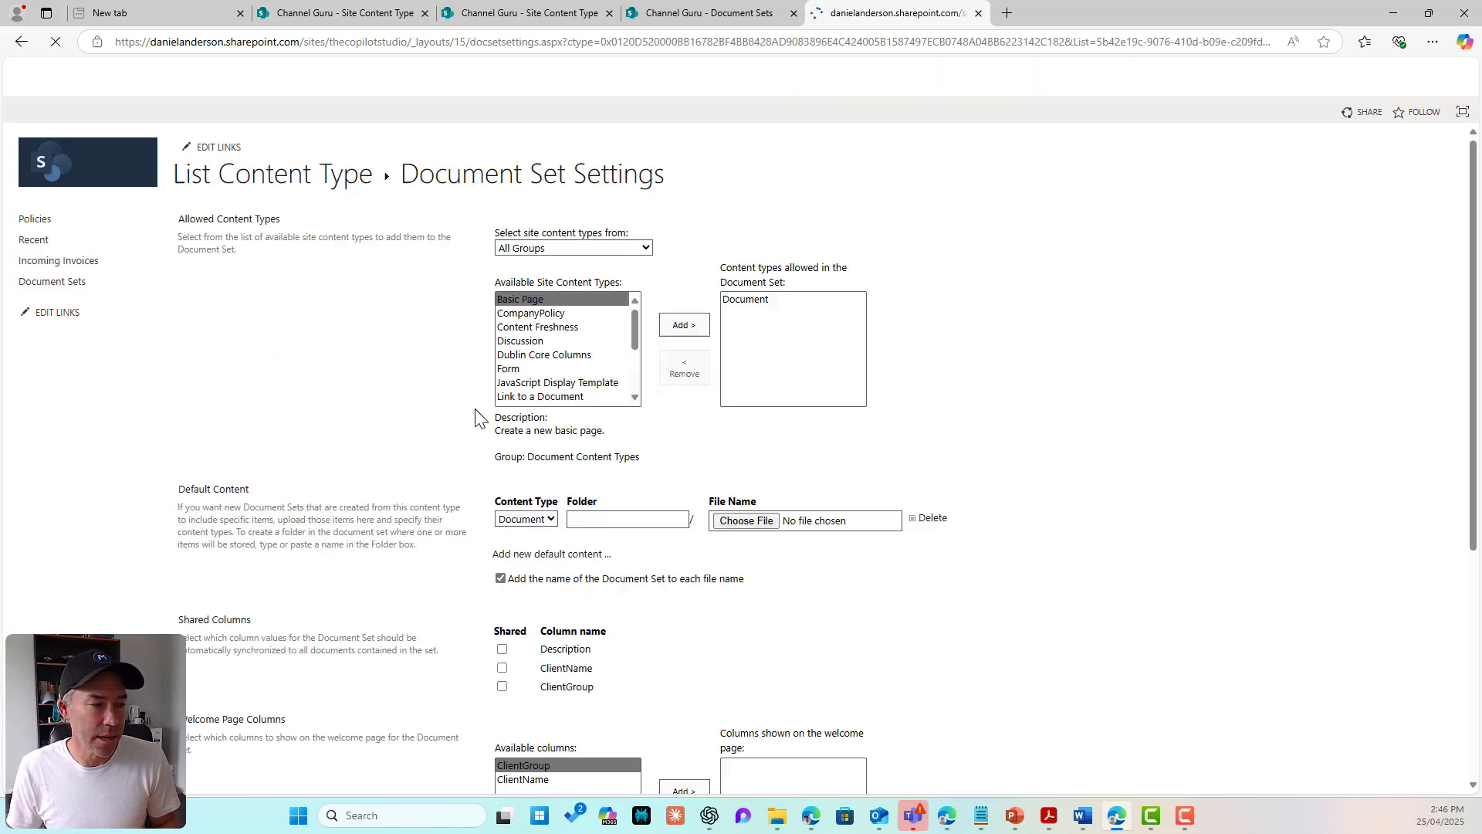
# Step: Tick ClientName and ClientGroup as shared columns
pyautogui.scroll(-3, 579, 371)
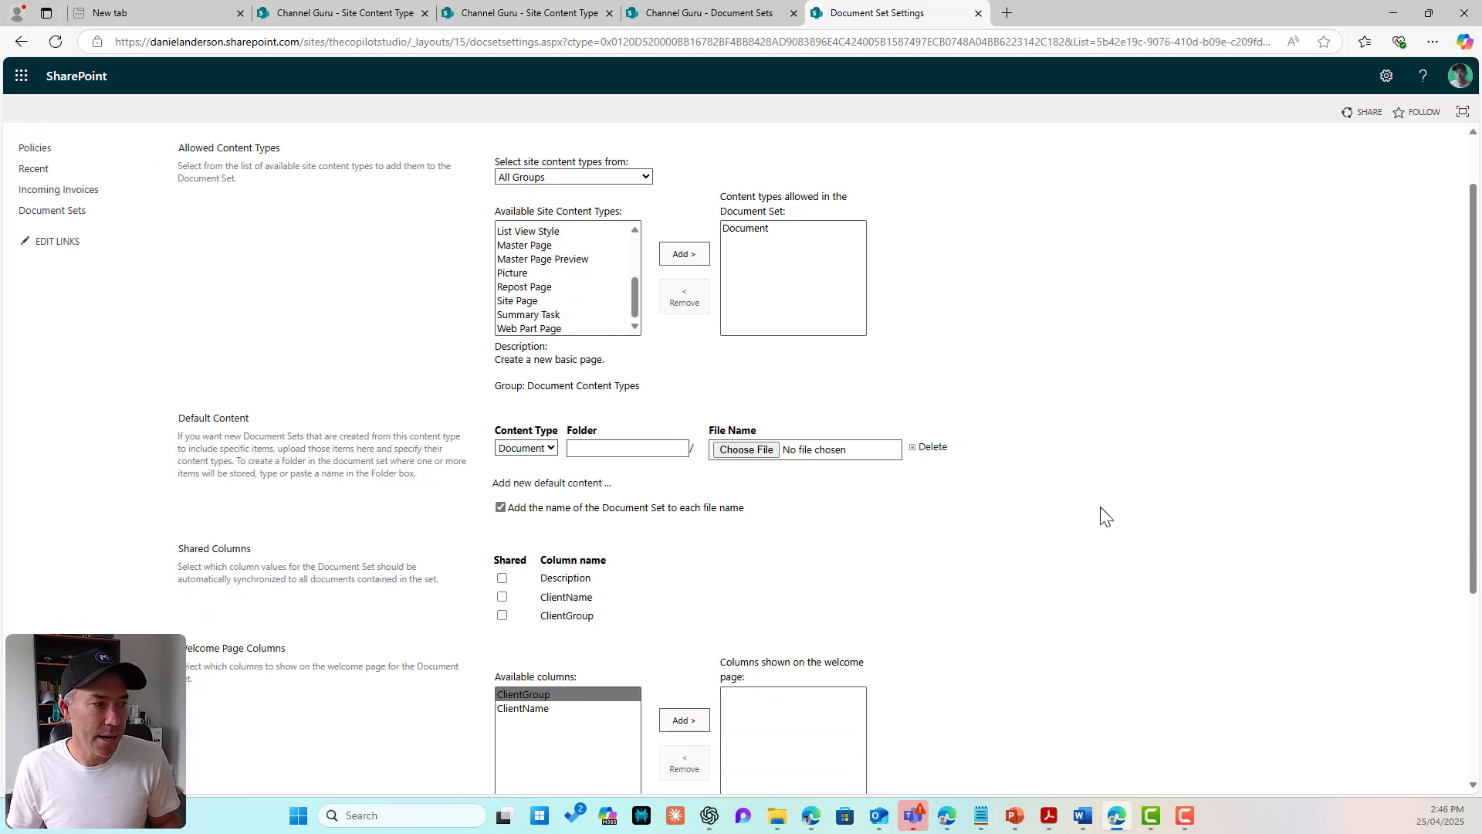
pyautogui.scroll(-3, 1104, 515)
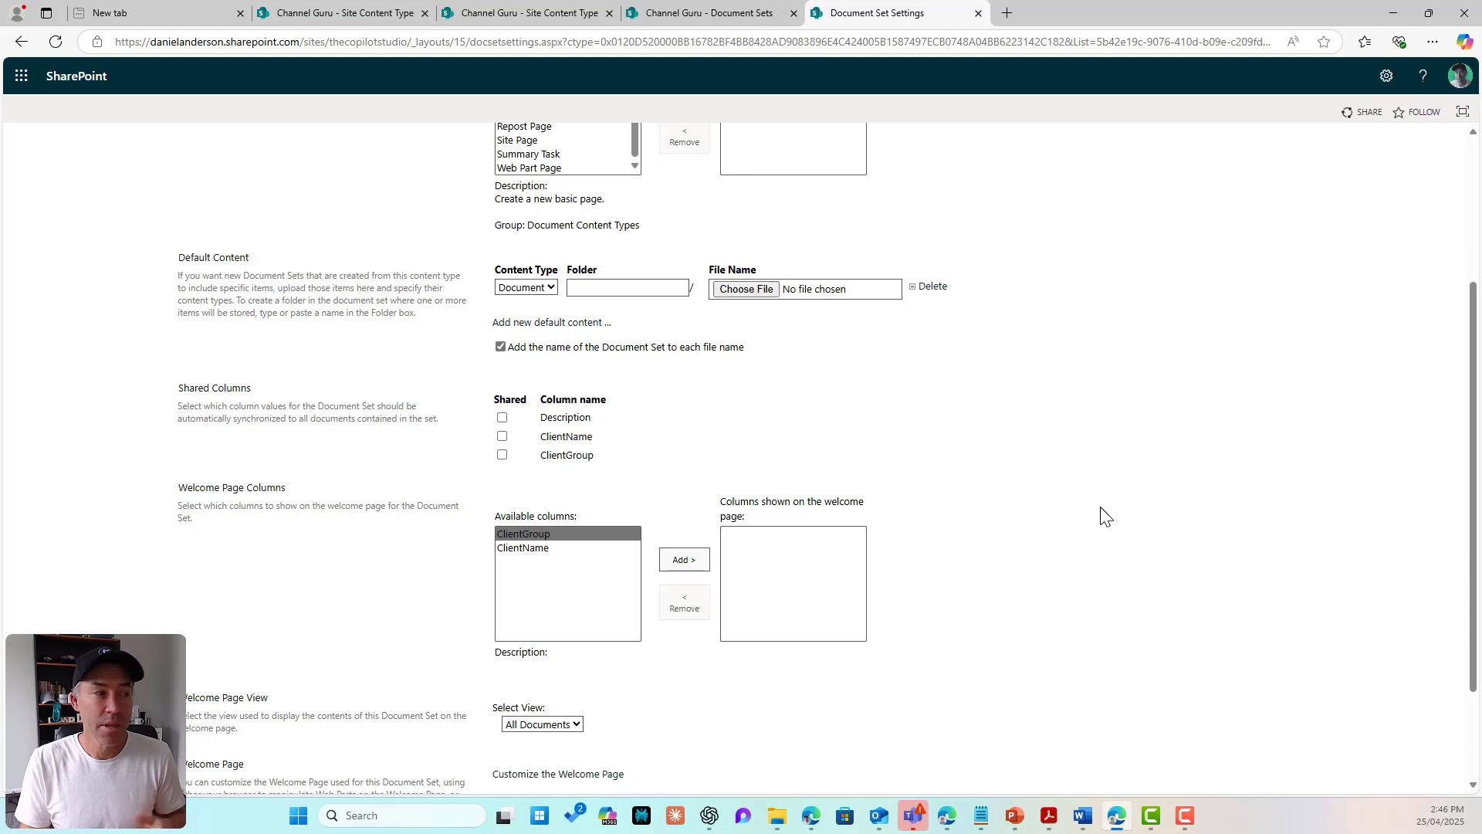
pyautogui.click(570, 461)
pyautogui.click(569, 436)
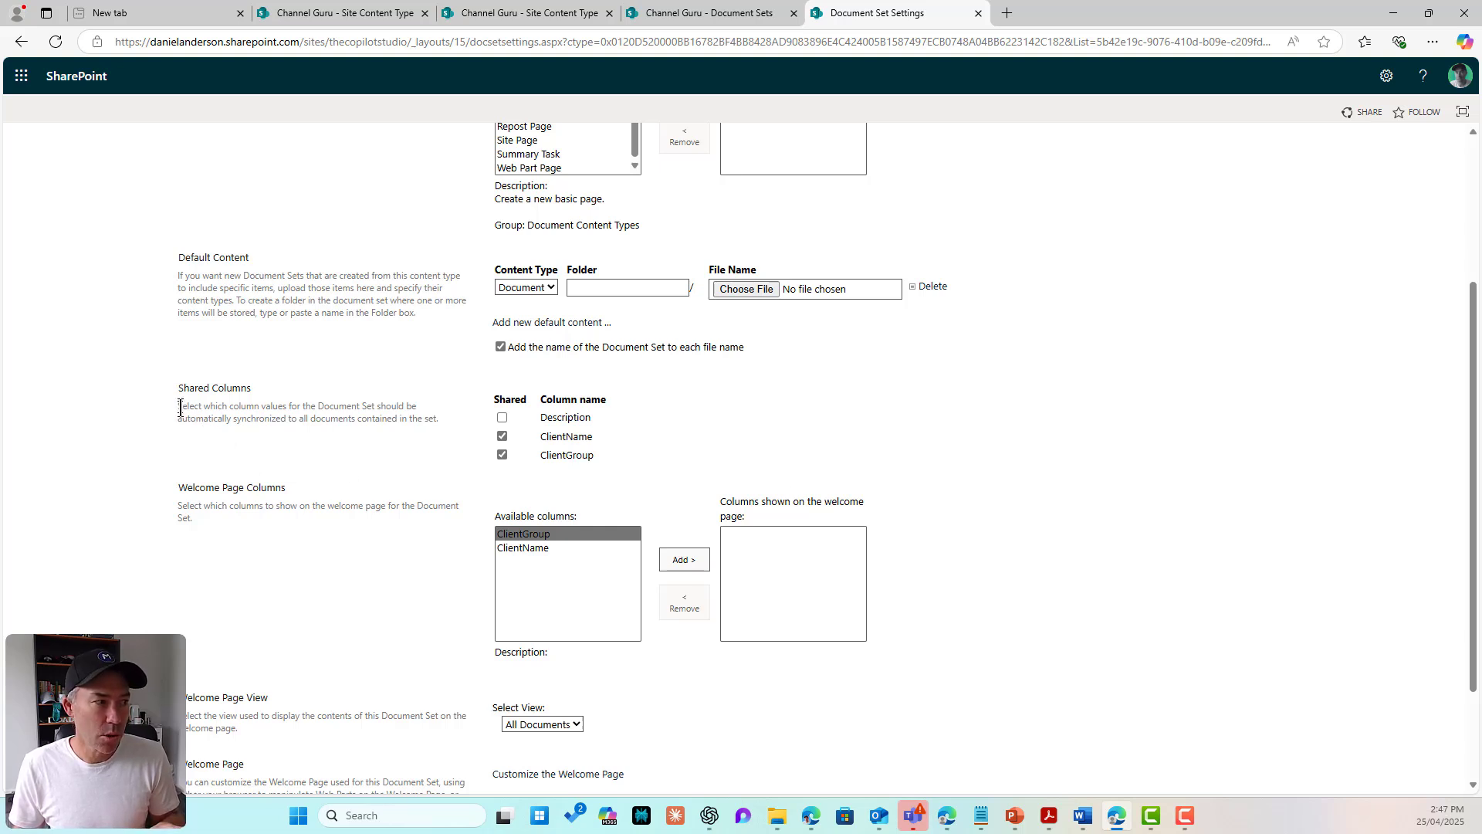
pyautogui.moveTo(181, 407); pyautogui.dragTo(434, 417)
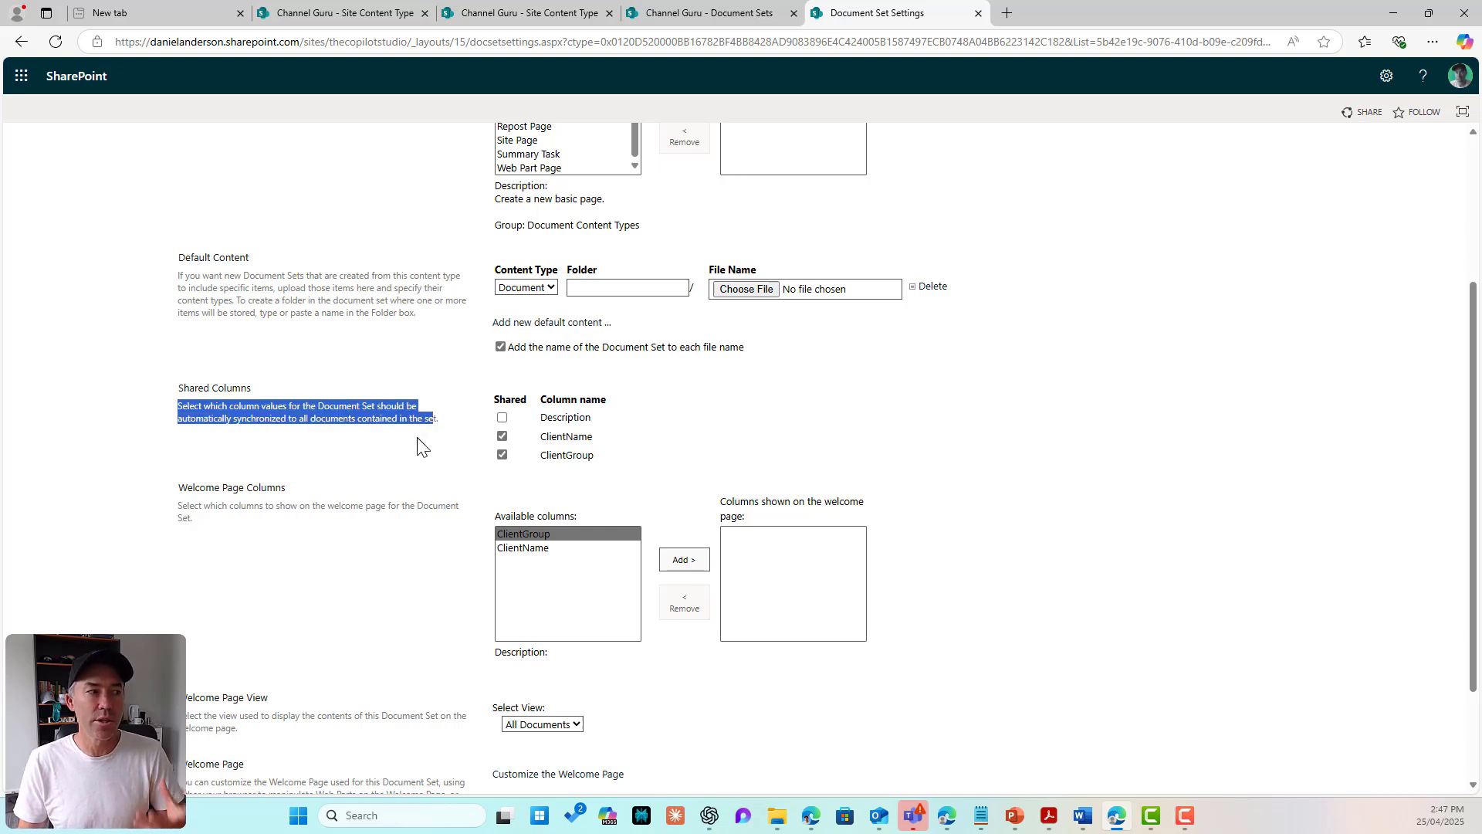
pyautogui.click(438, 434)
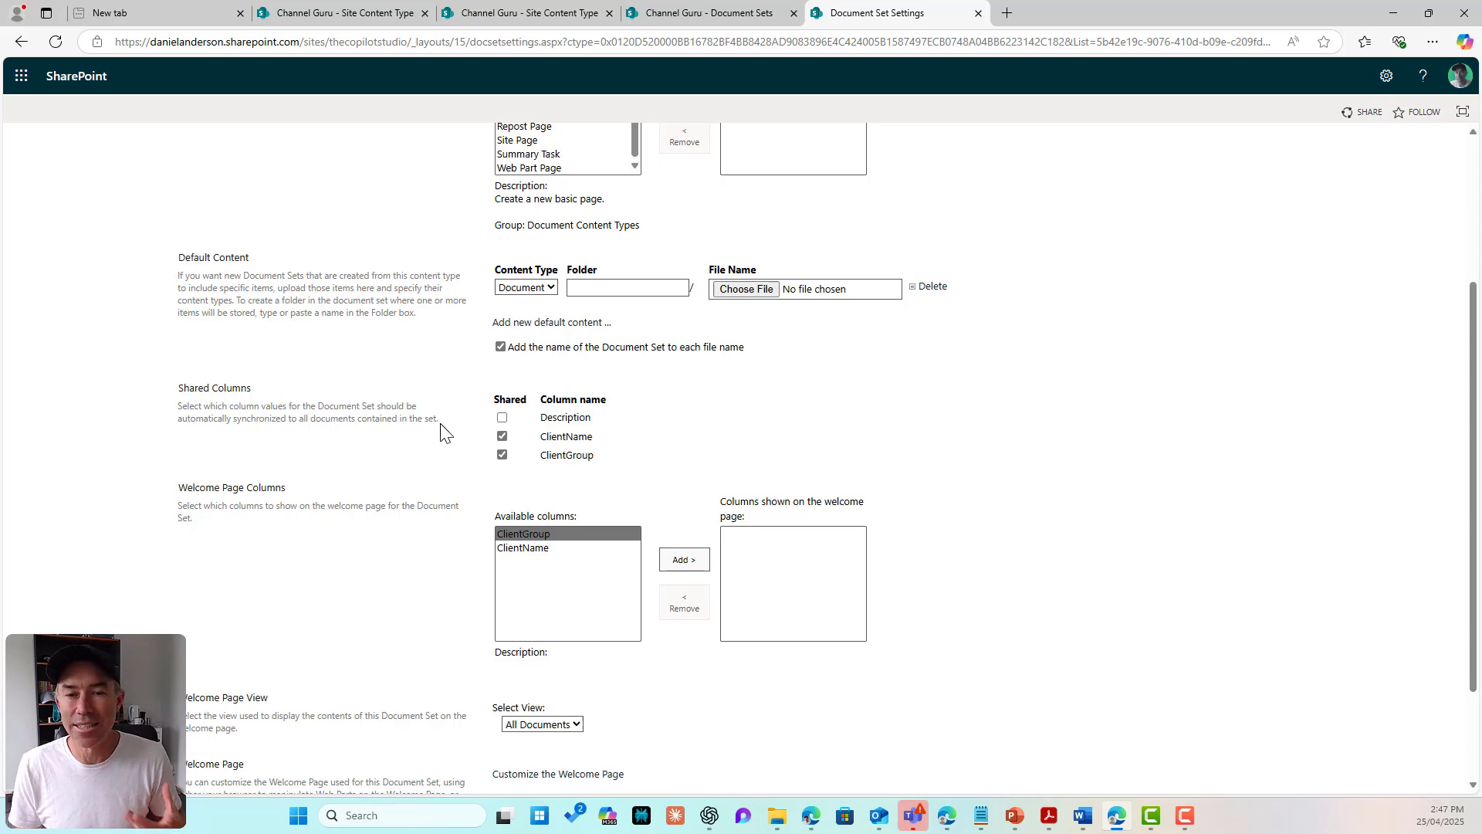
pyautogui.scroll(3, 978, 410)
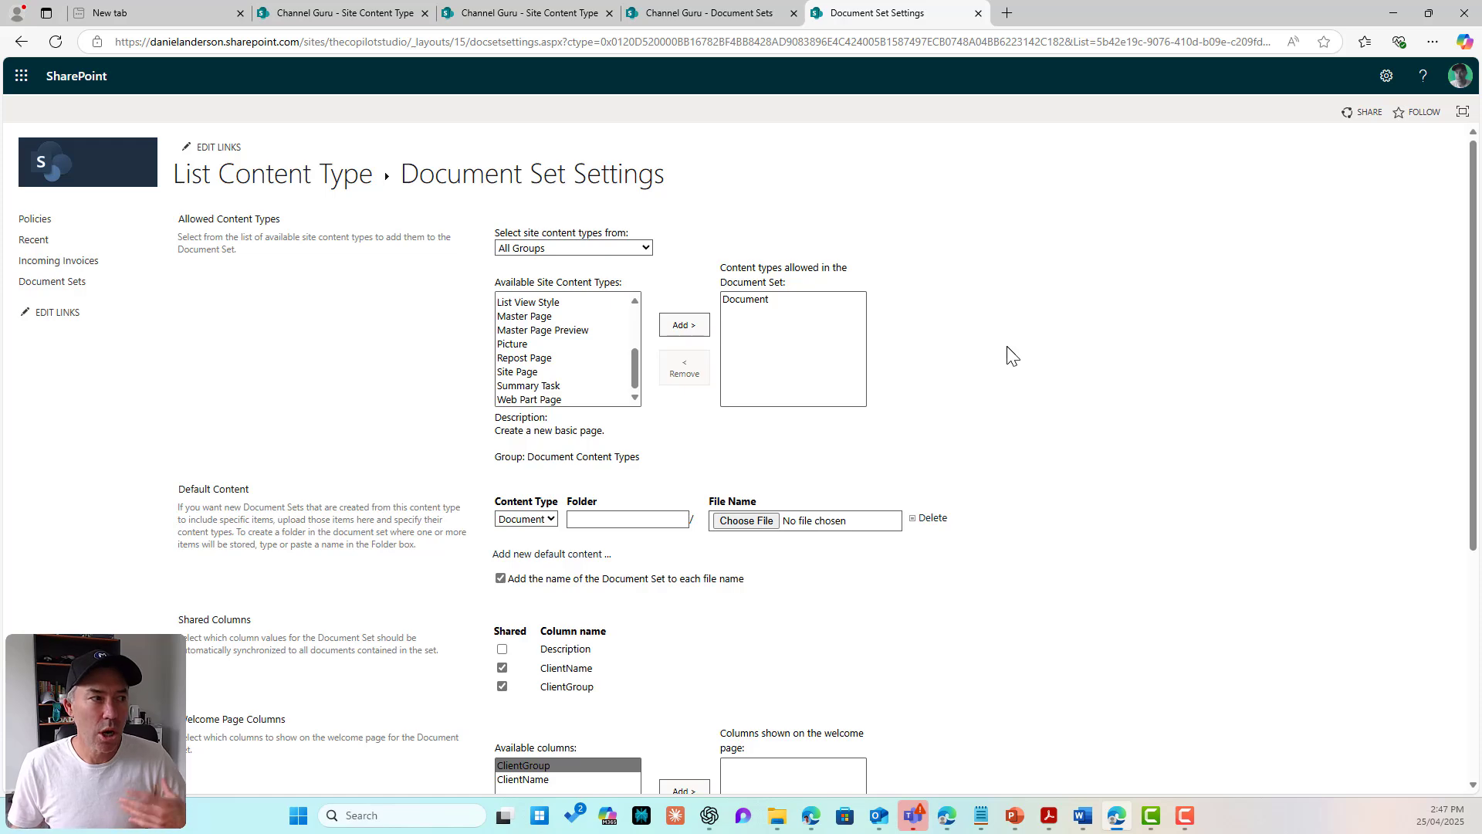
pyautogui.click(1386, 75)
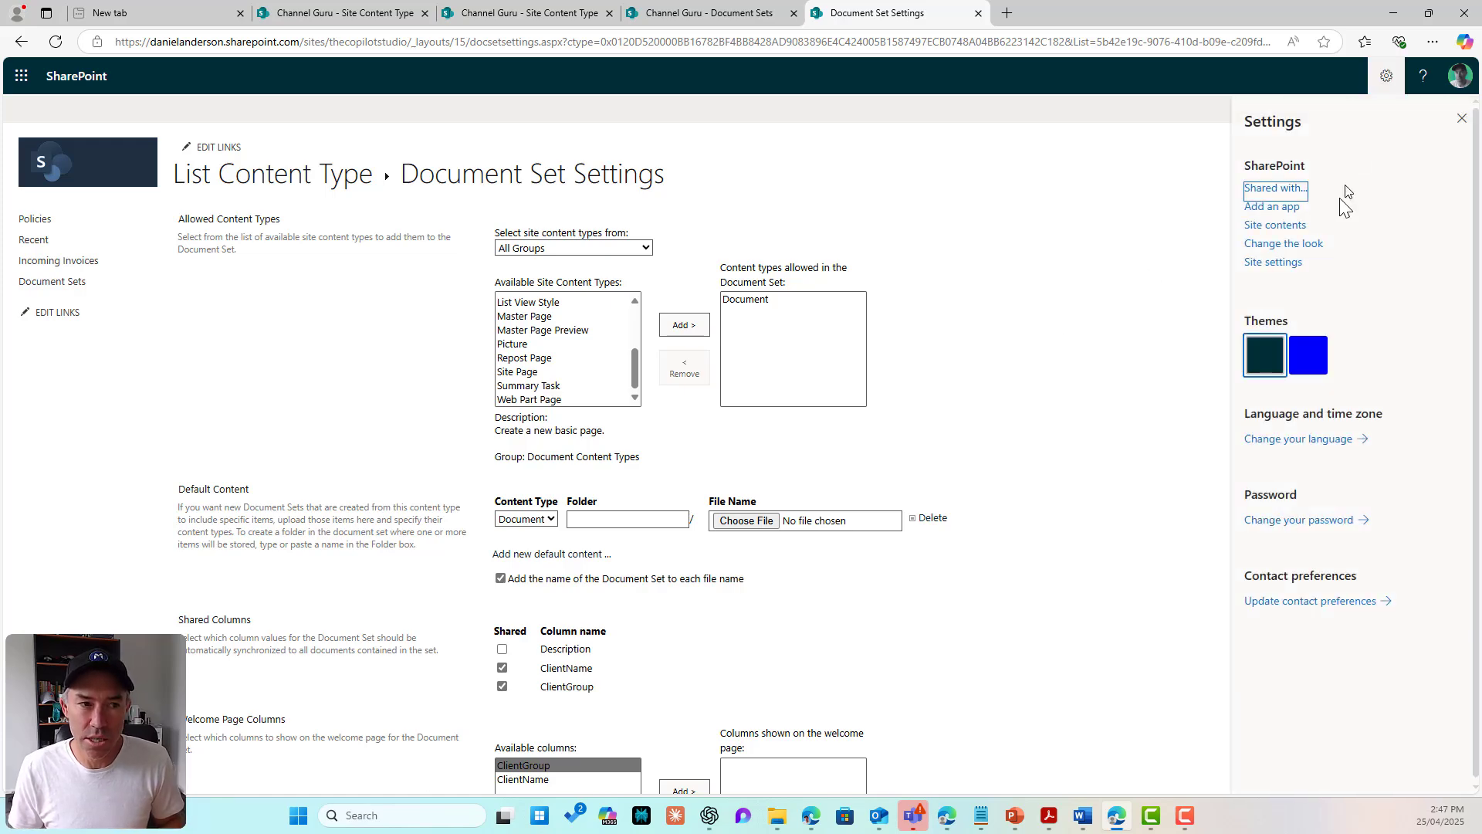
# Step: Open the site-level Client Container content type from Site settings' content type list
pyautogui.click(1284, 263)
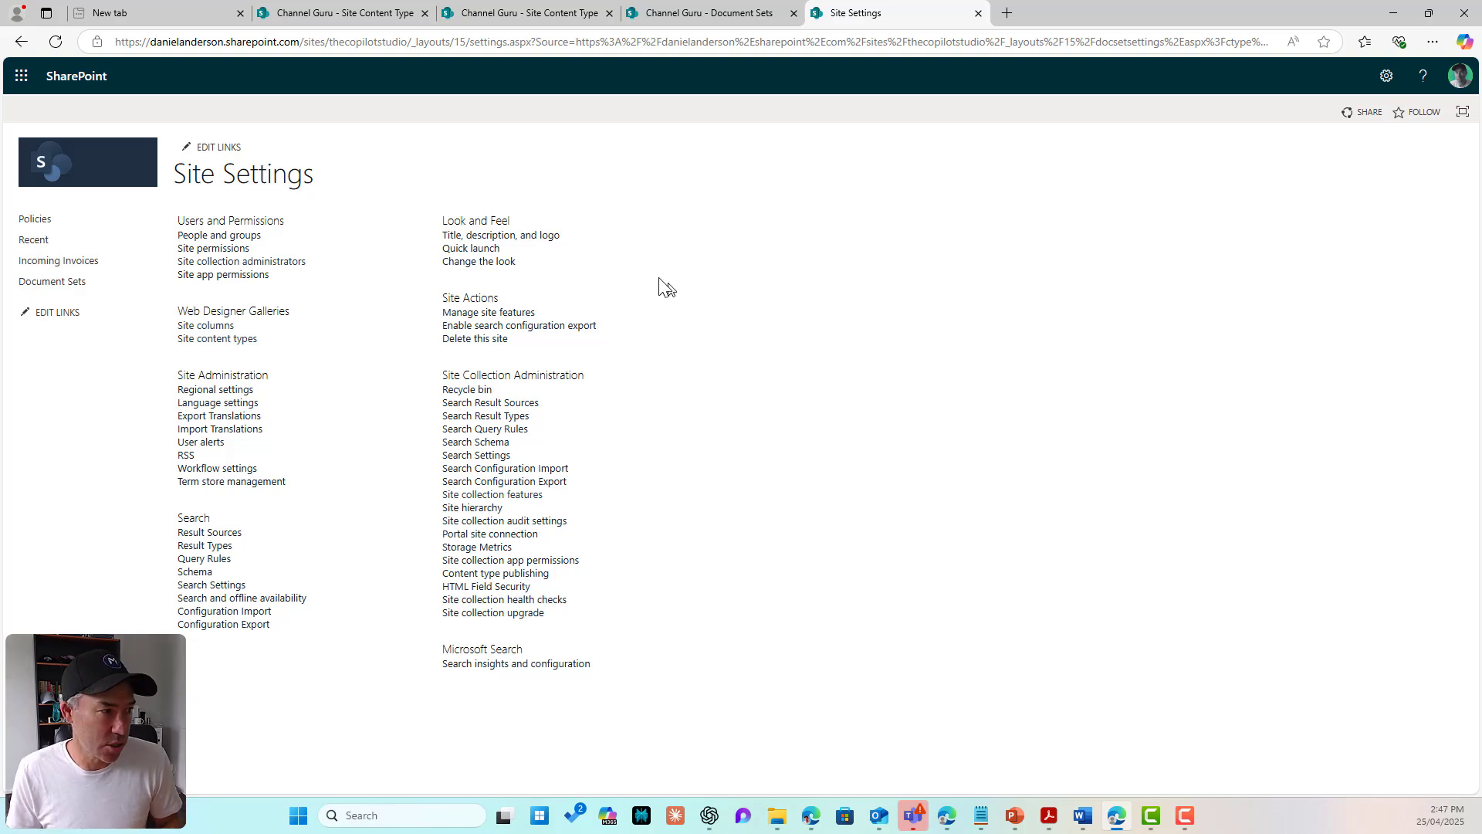
pyautogui.click(222, 343)
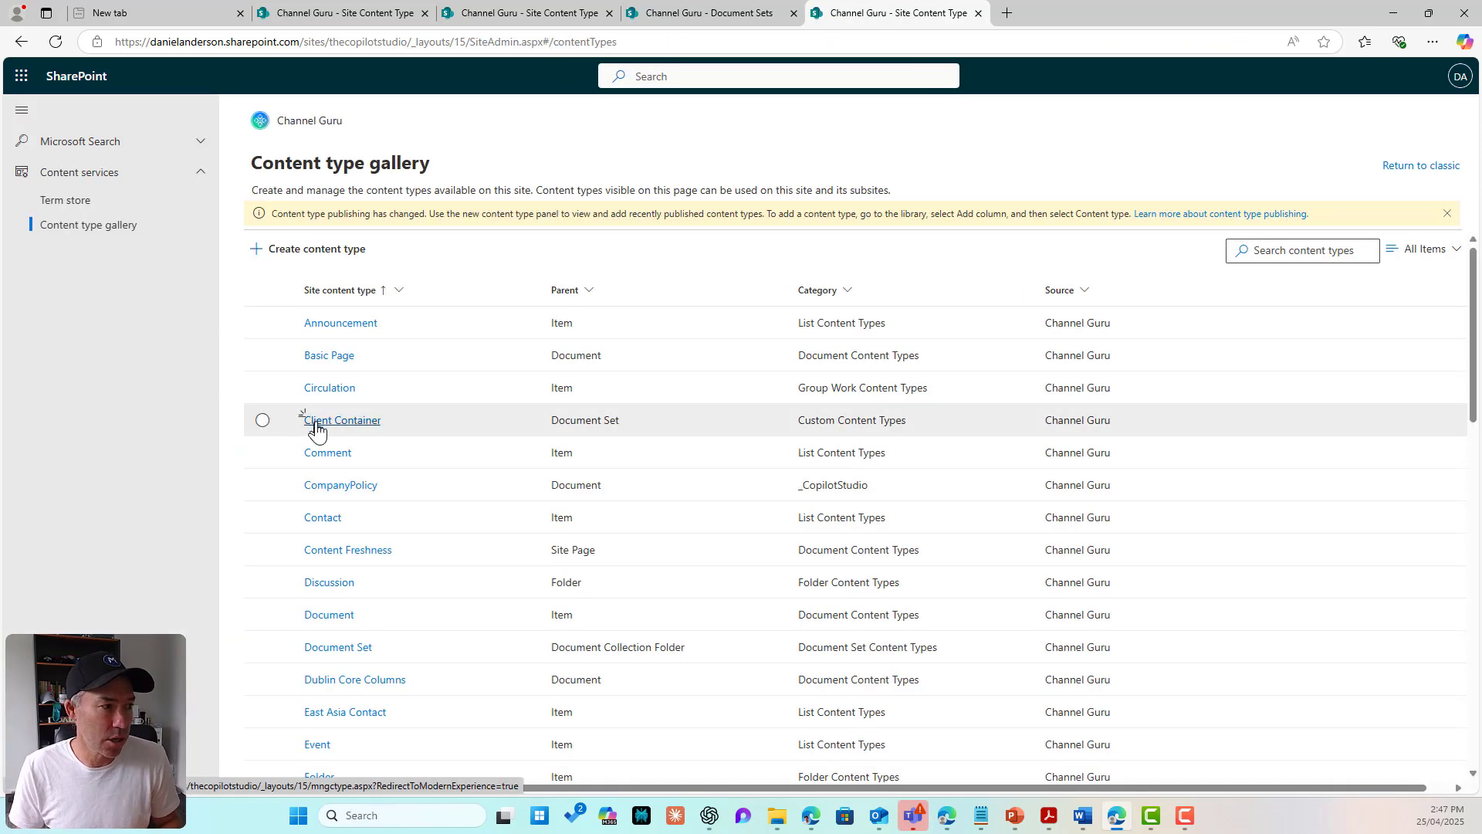
pyautogui.click(327, 422)
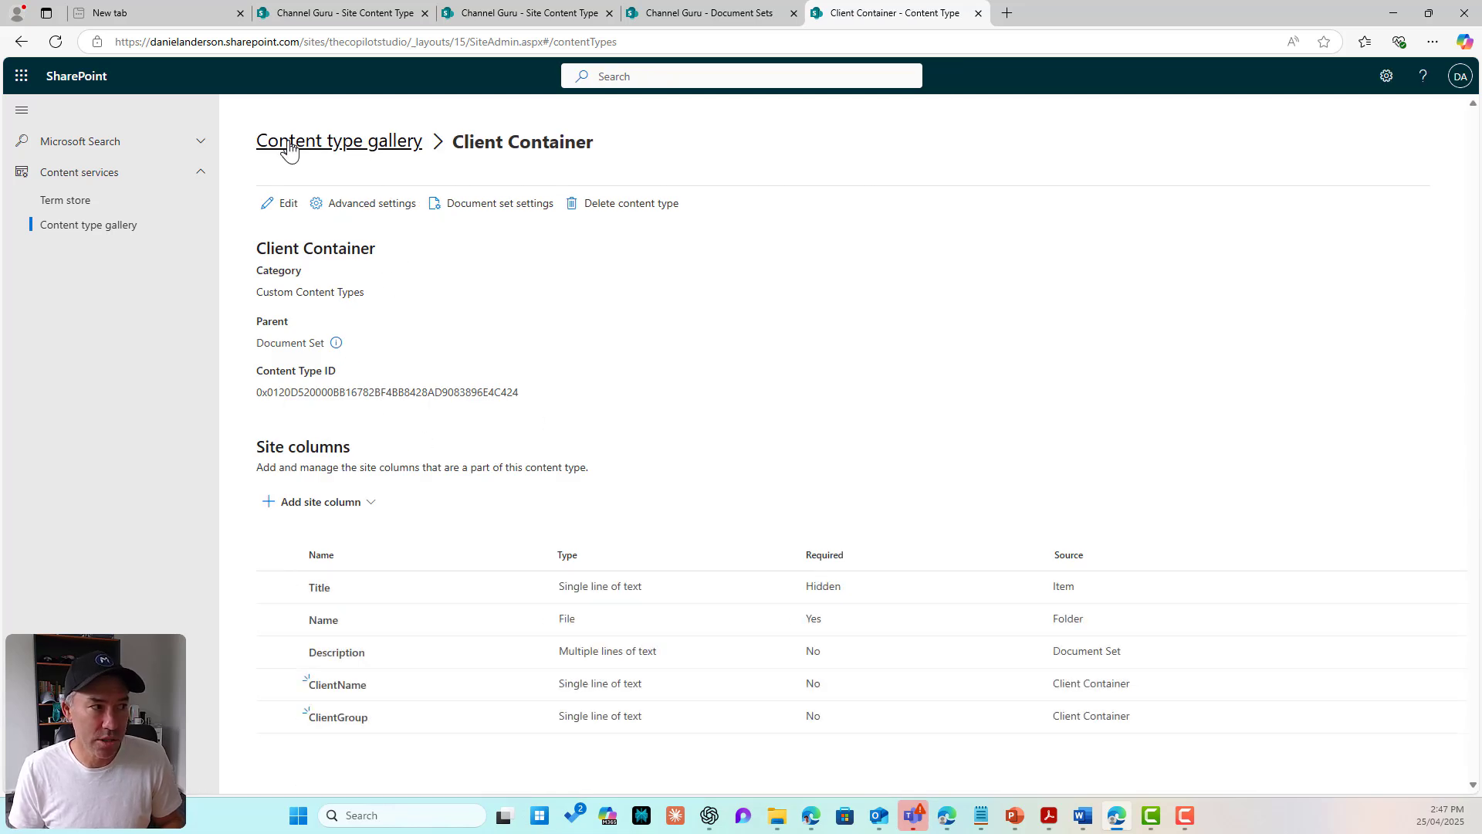
pyautogui.moveTo(455, 142); pyautogui.dragTo(615, 147)
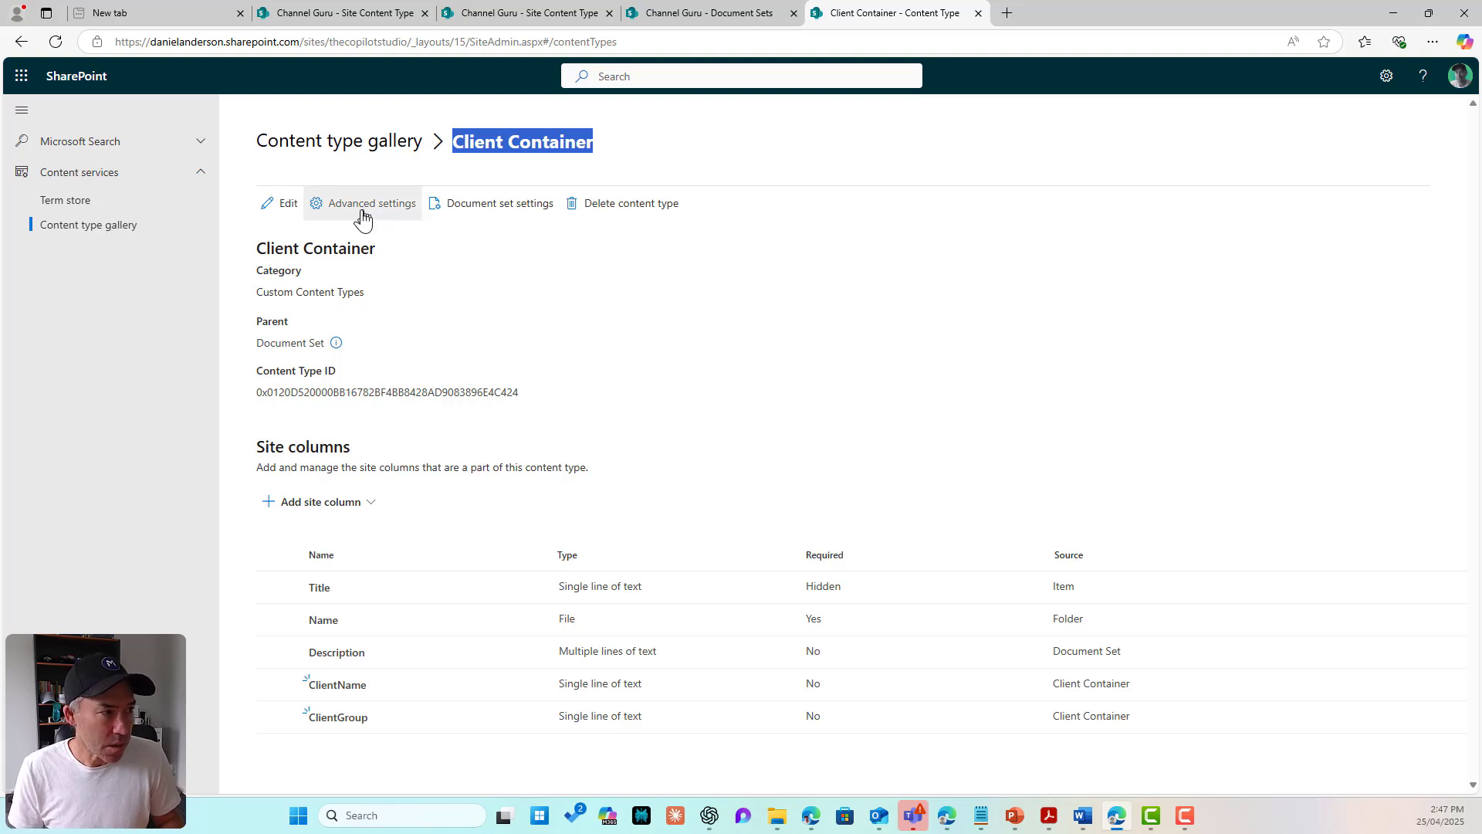
# Step: Share ClientName and ClientGroup in its document set settings, save, and return to the Channel Guru home
pyautogui.click(431, 222)
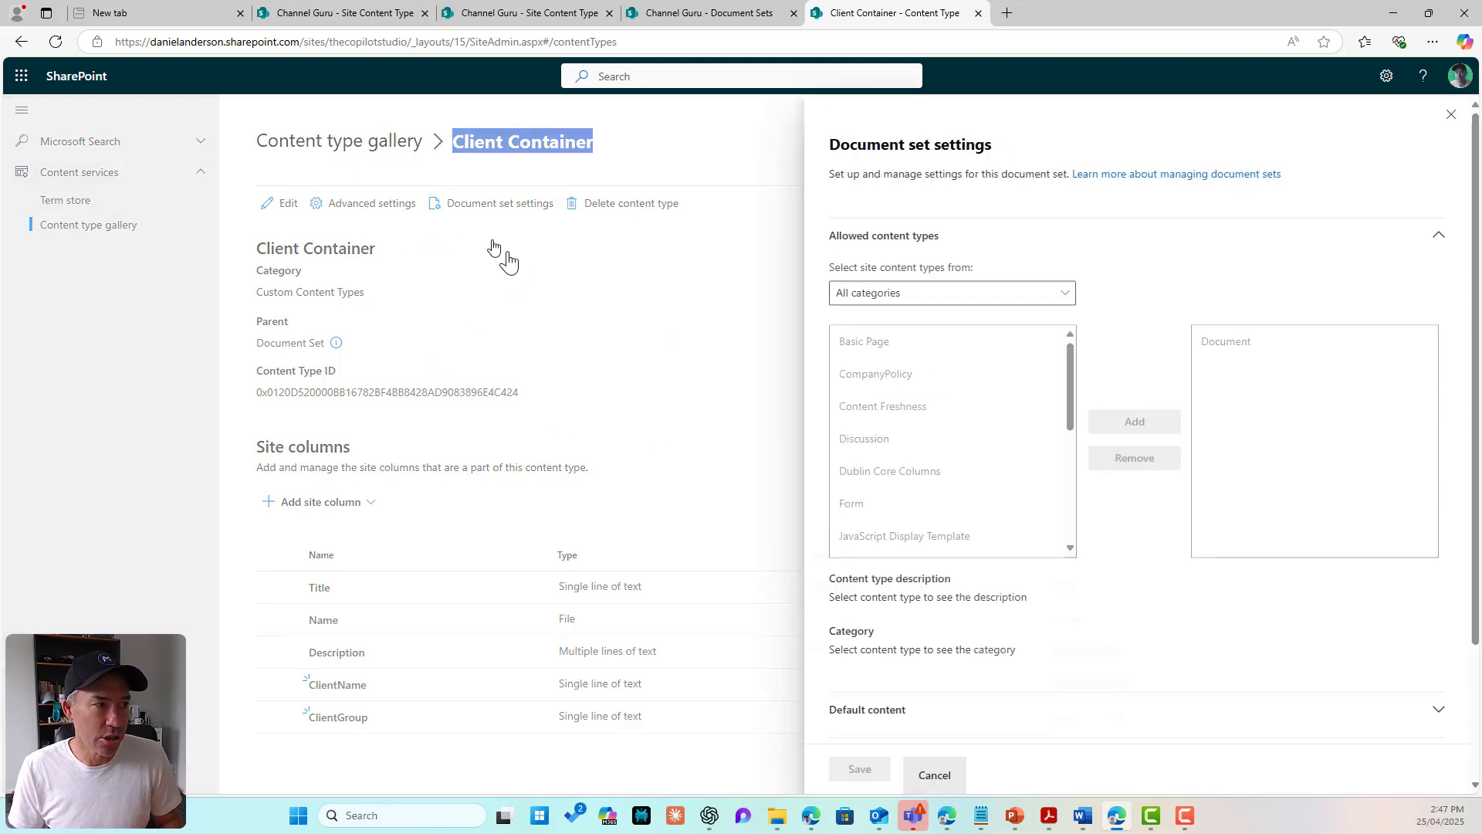
pyautogui.scroll(-3, 949, 463)
pyautogui.click(1105, 294)
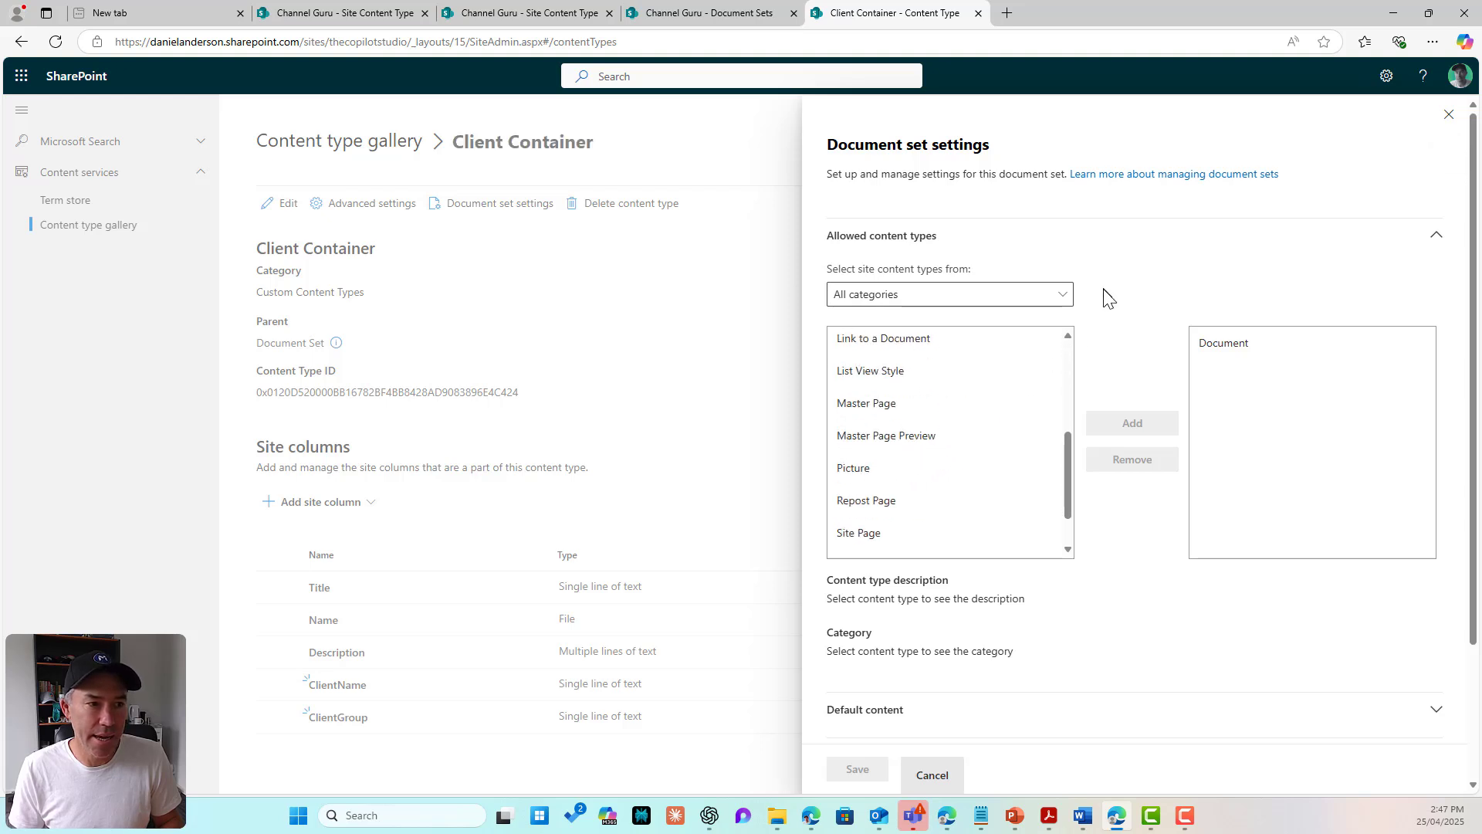
pyautogui.scroll(-2, 1118, 321)
pyautogui.click(893, 596)
pyautogui.scroll(-2, 888, 647)
pyautogui.click(833, 546)
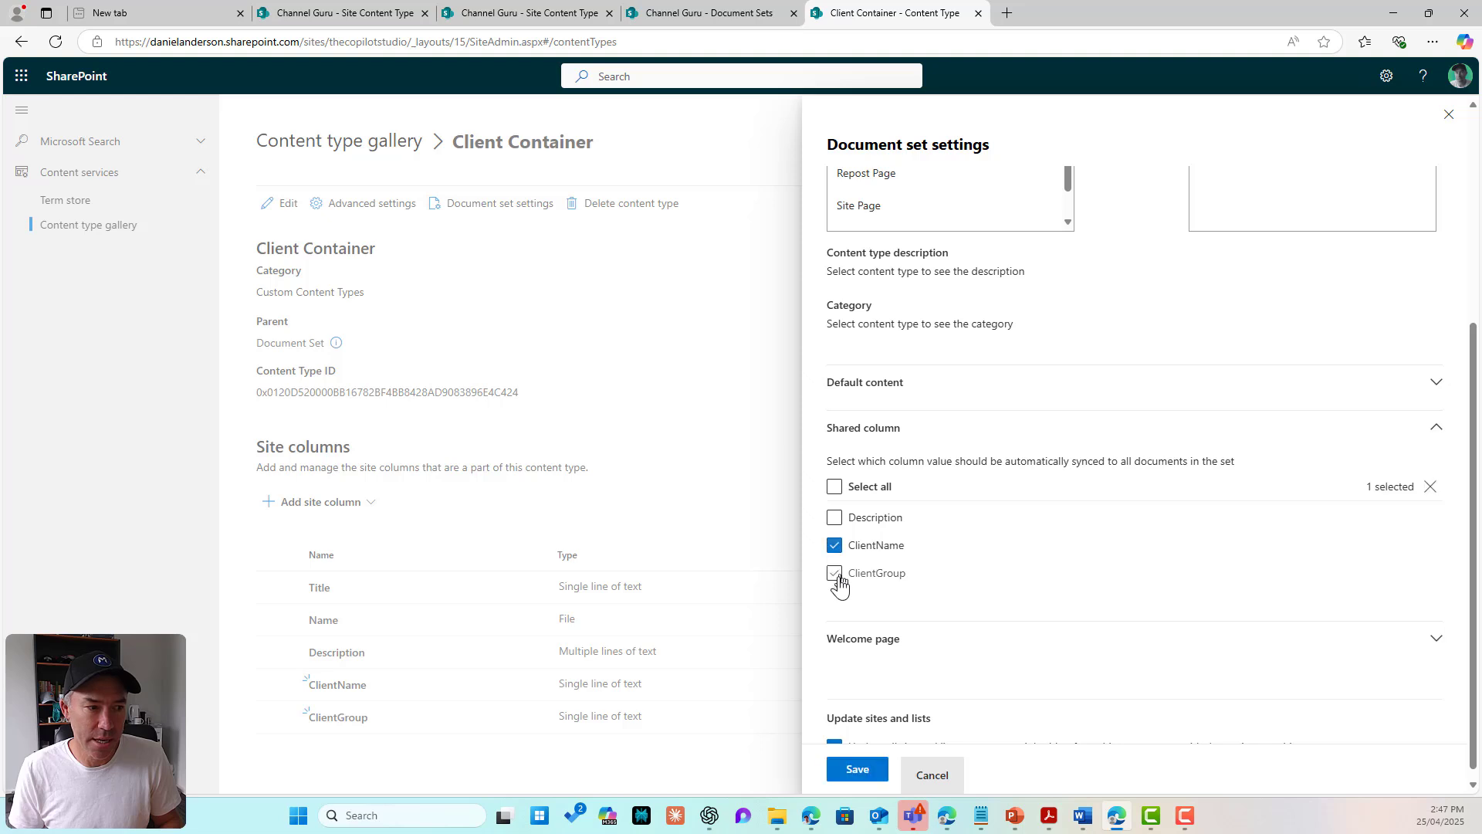
pyautogui.click(835, 574)
pyautogui.click(865, 779)
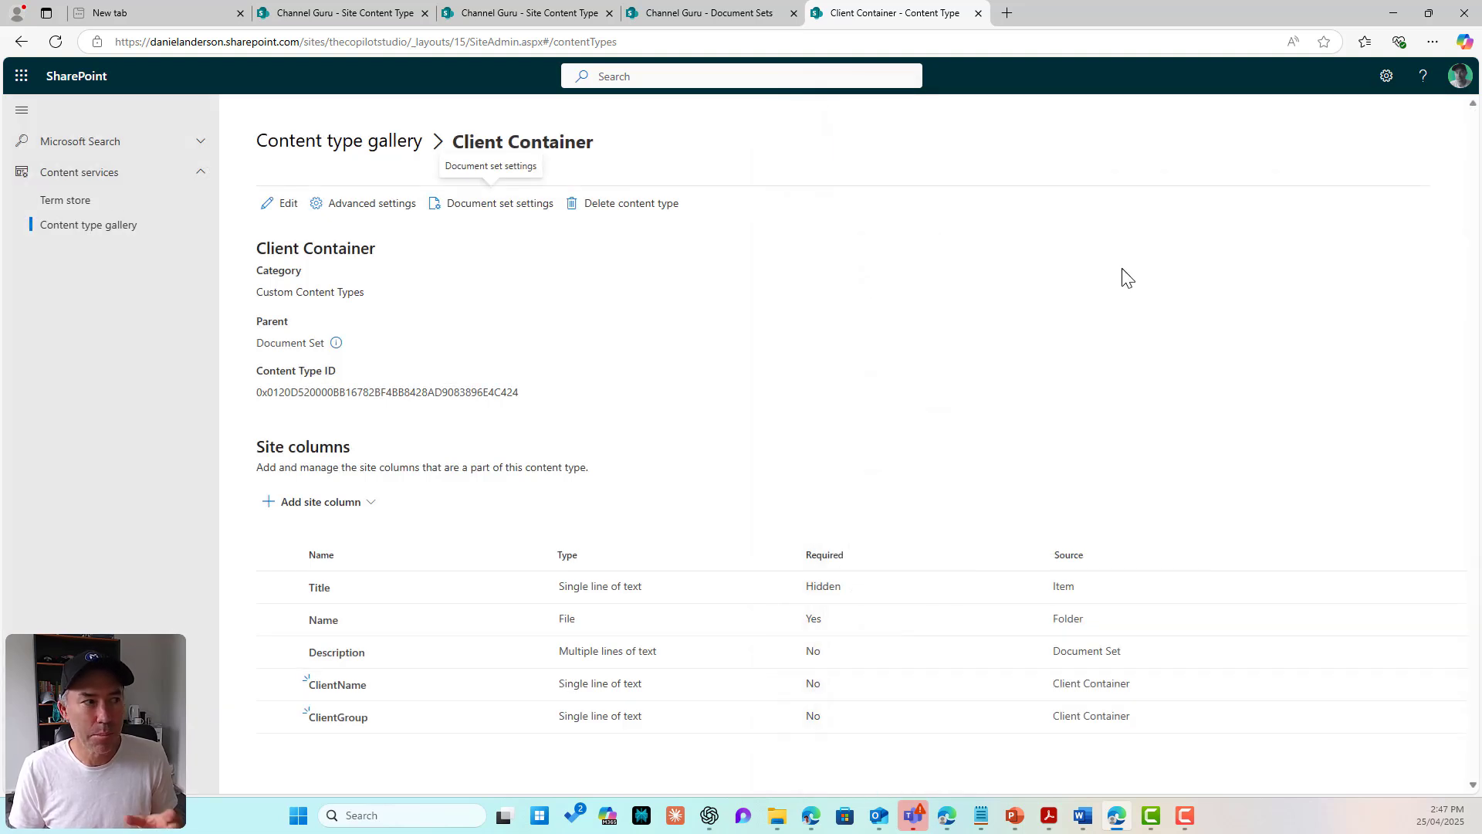
pyautogui.click(357, 147)
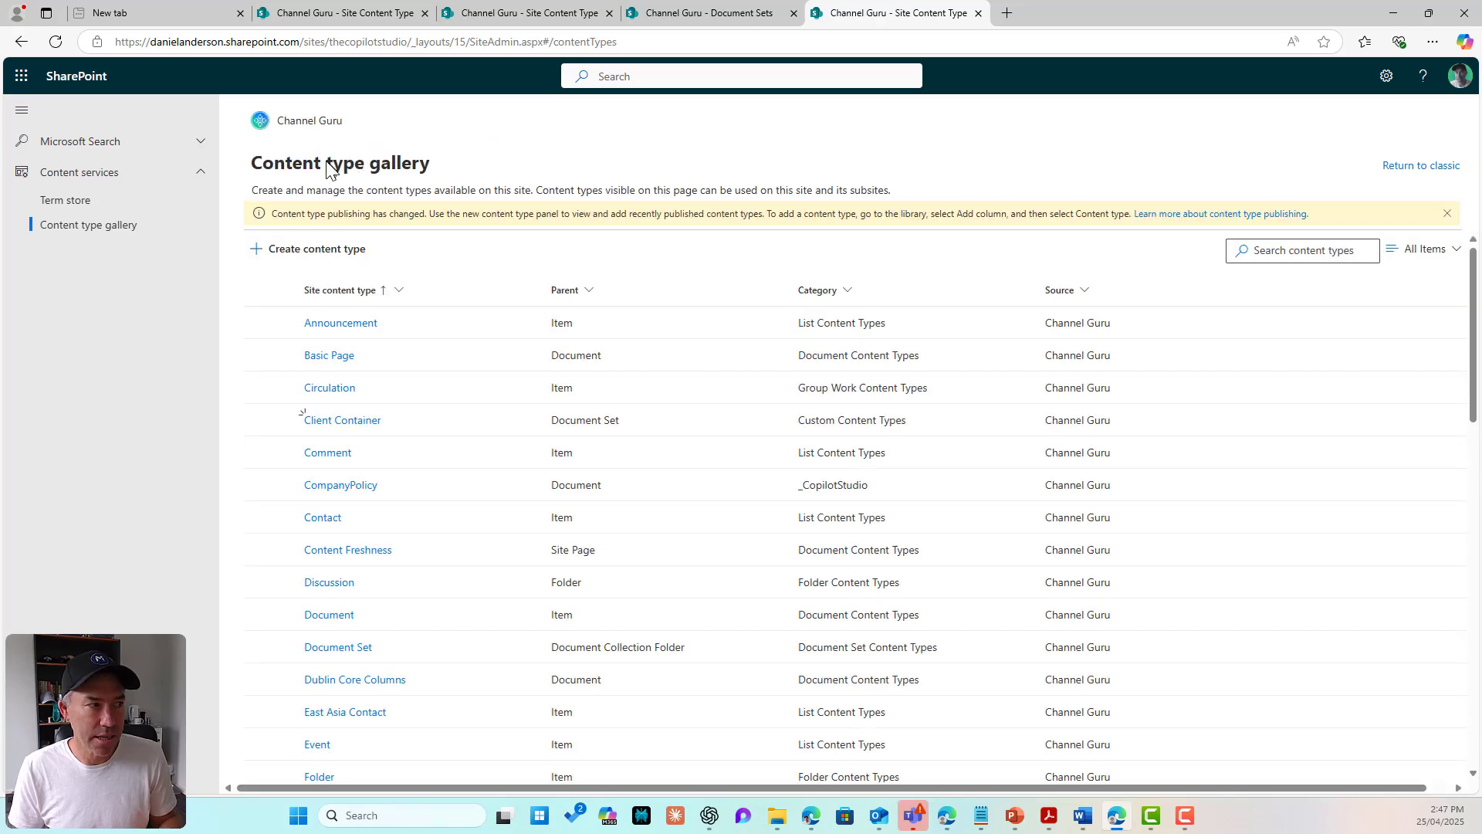
pyautogui.click(314, 121)
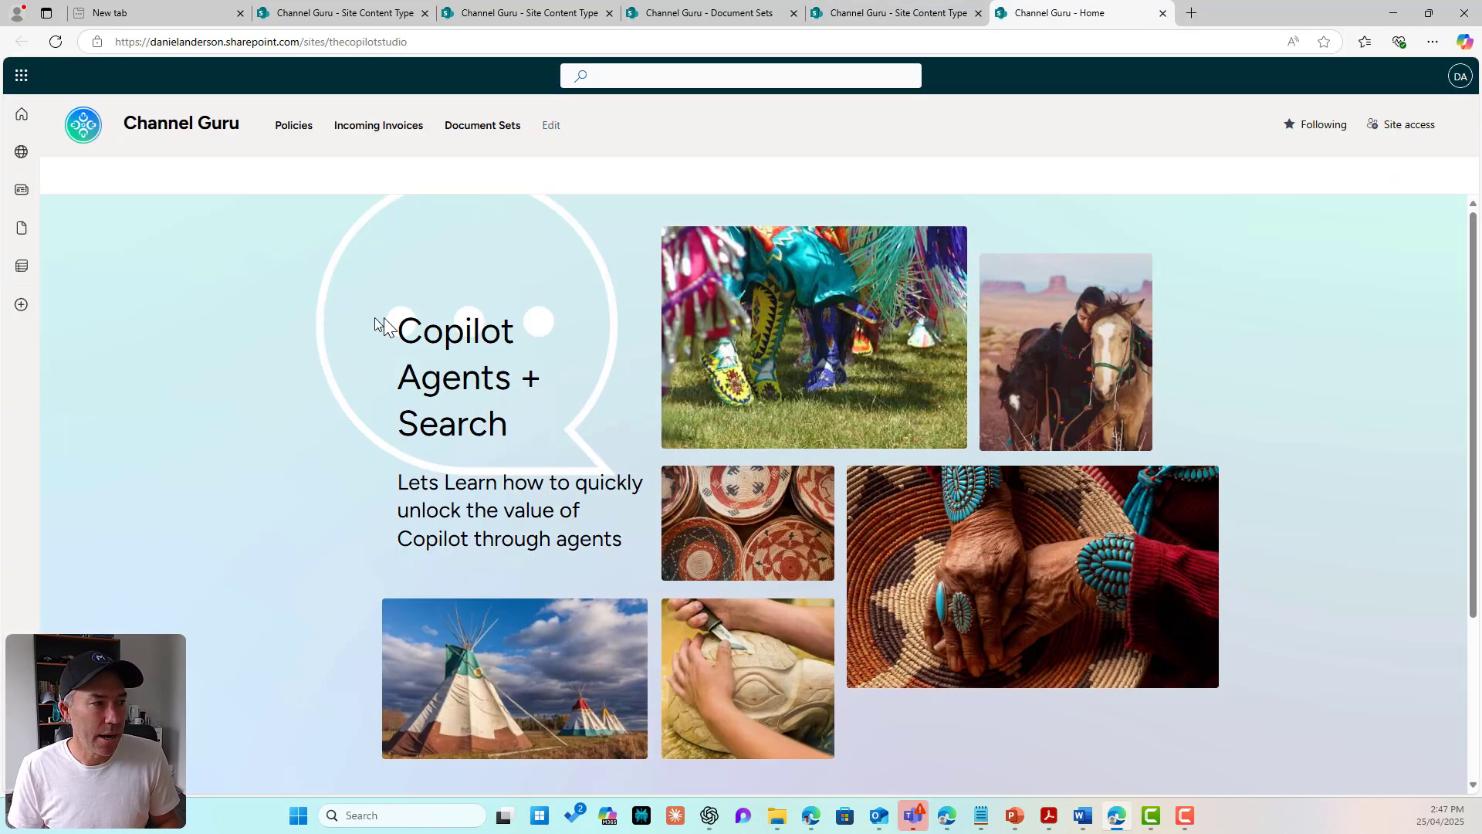
# Step: Open the 2024 Tax Return set in Document Sets and review its four files
pyautogui.click(495, 127)
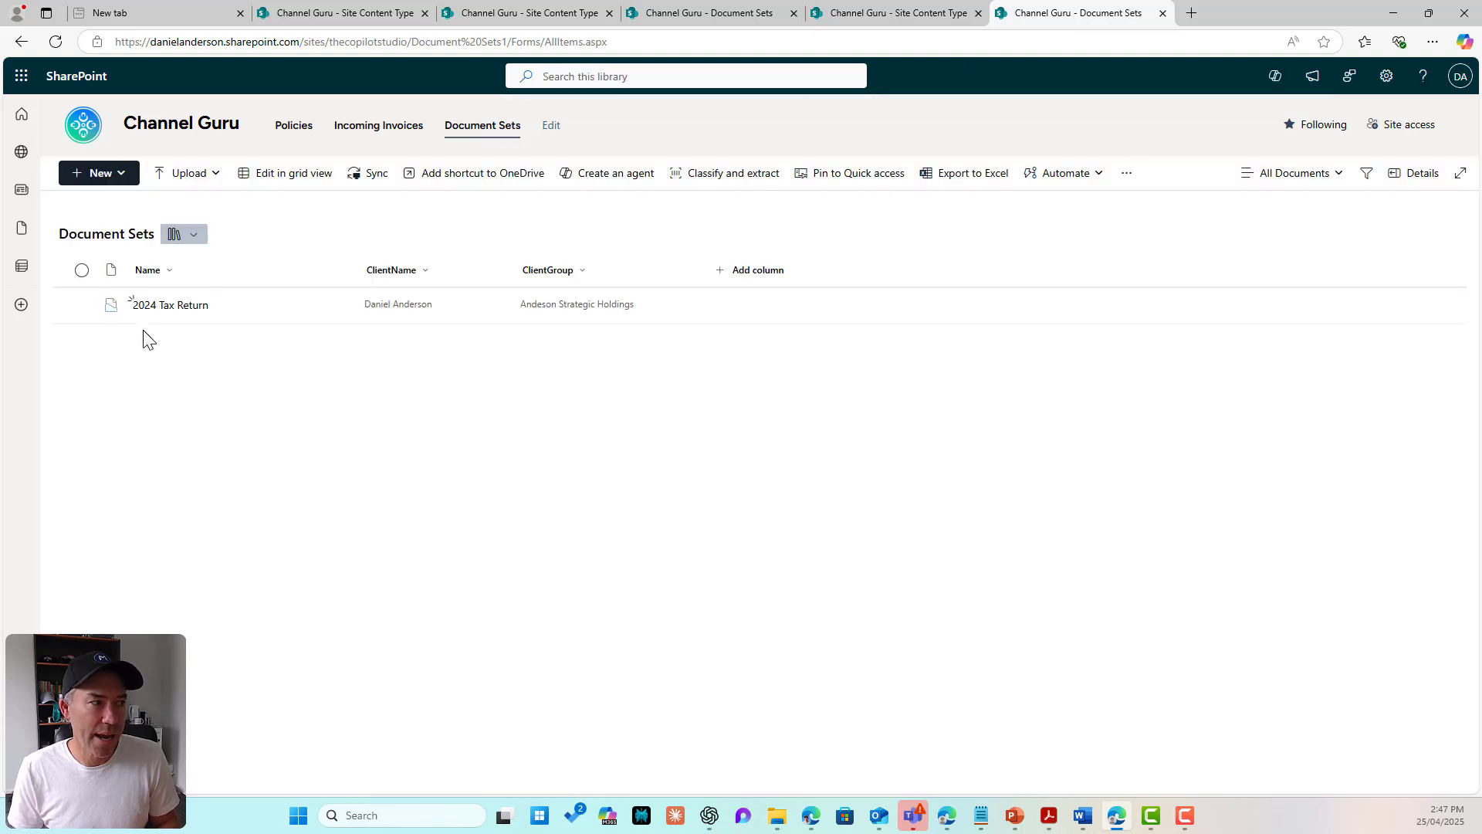
pyautogui.click(161, 307)
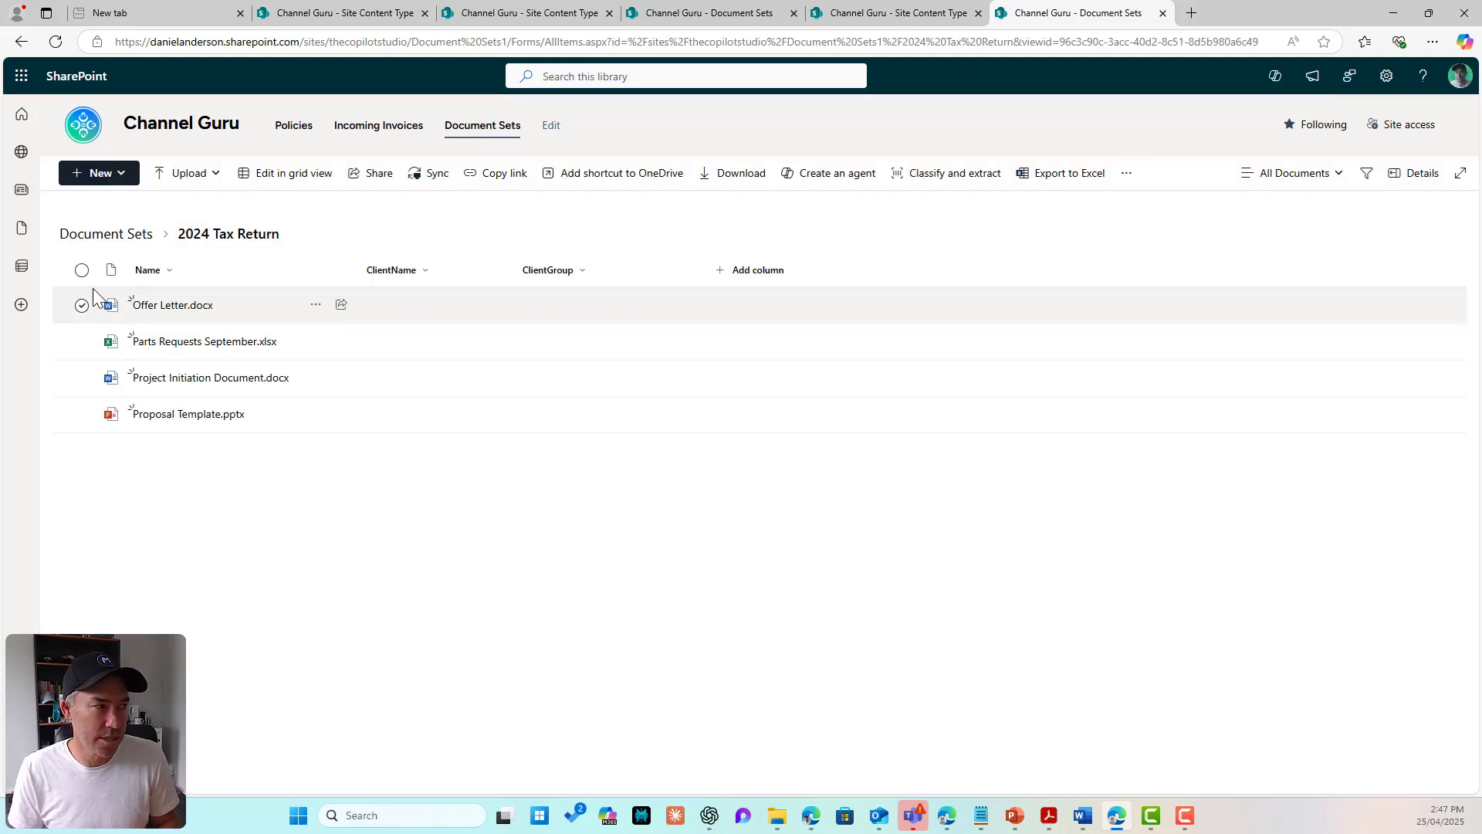
pyautogui.click(82, 270)
pyautogui.click(83, 238)
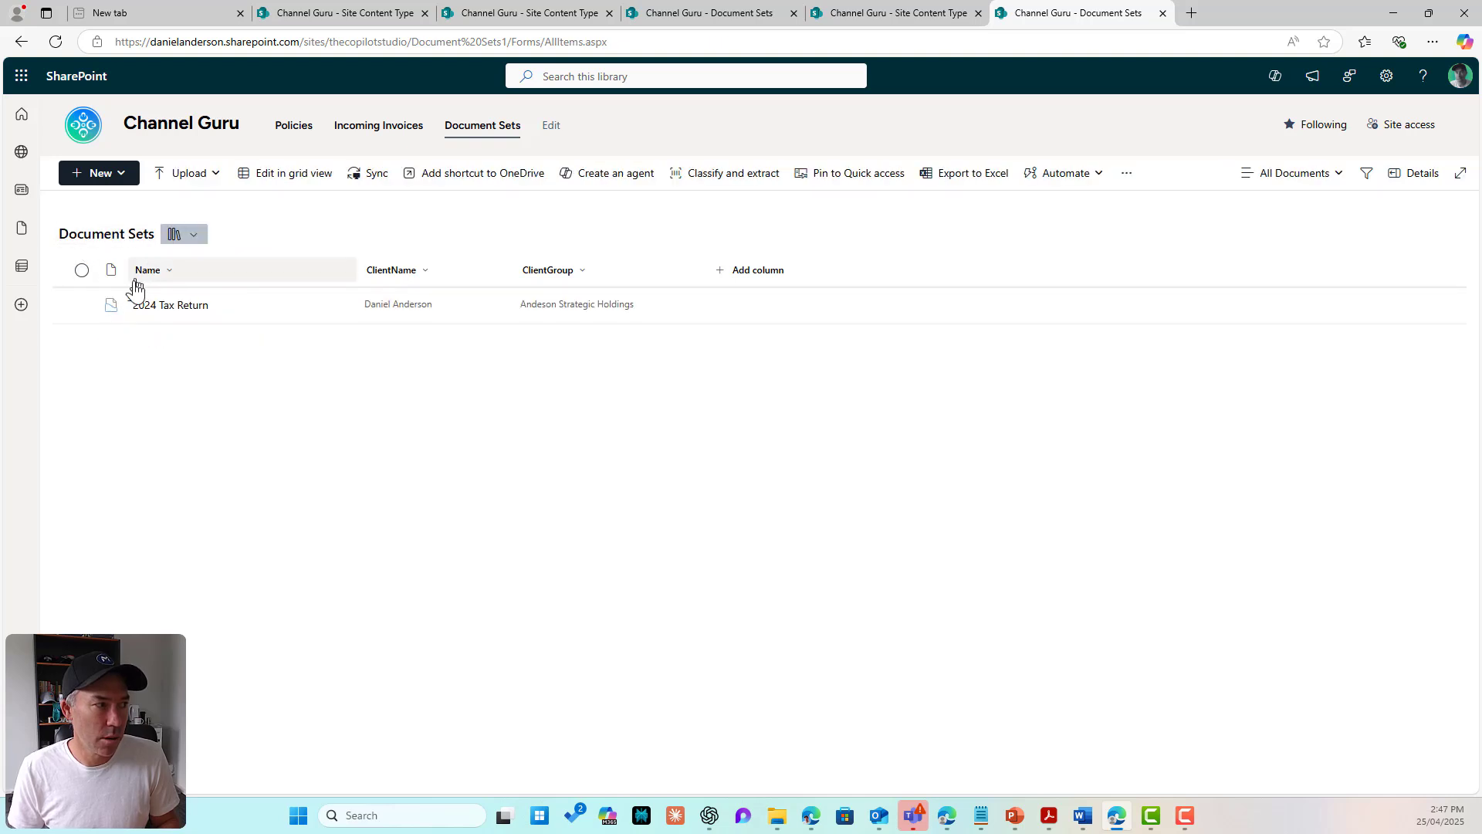
# Step: Delete the 2024 Tax Return document set and start a new Client Container set
pyautogui.click(82, 306)
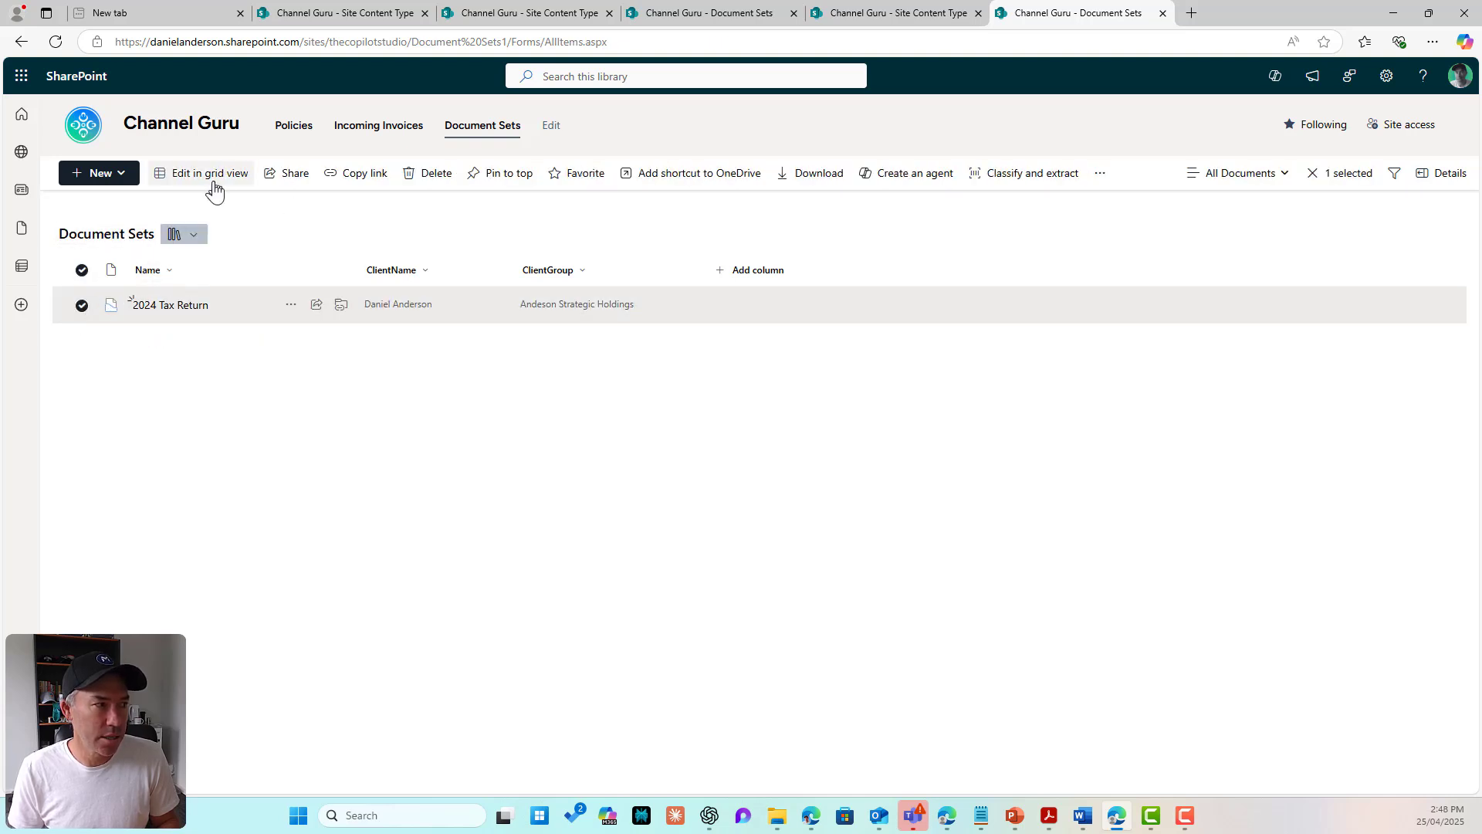
pyautogui.click(432, 185)
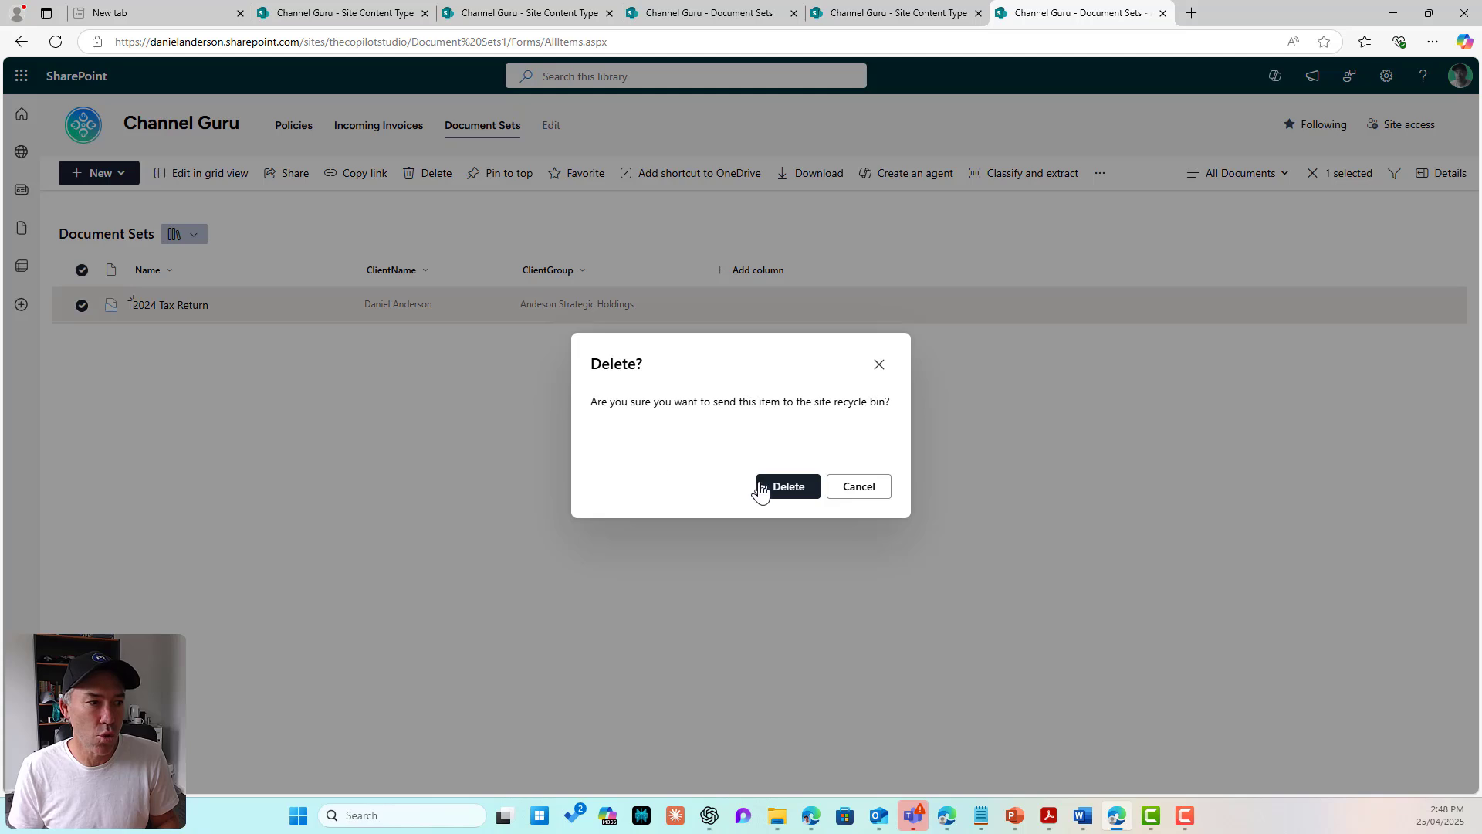
pyautogui.click(763, 488)
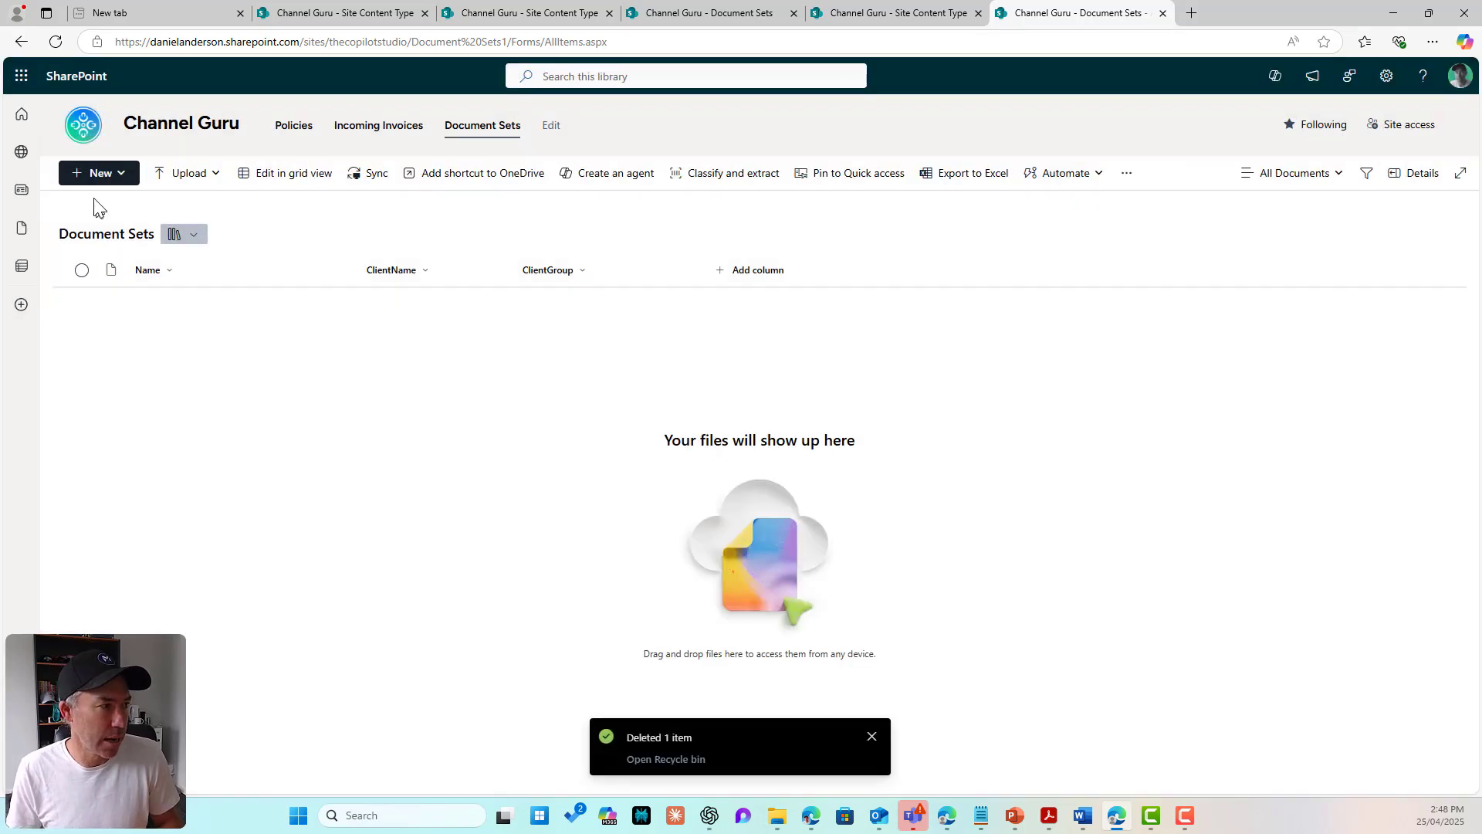
pyautogui.click(96, 175)
pyautogui.click(153, 269)
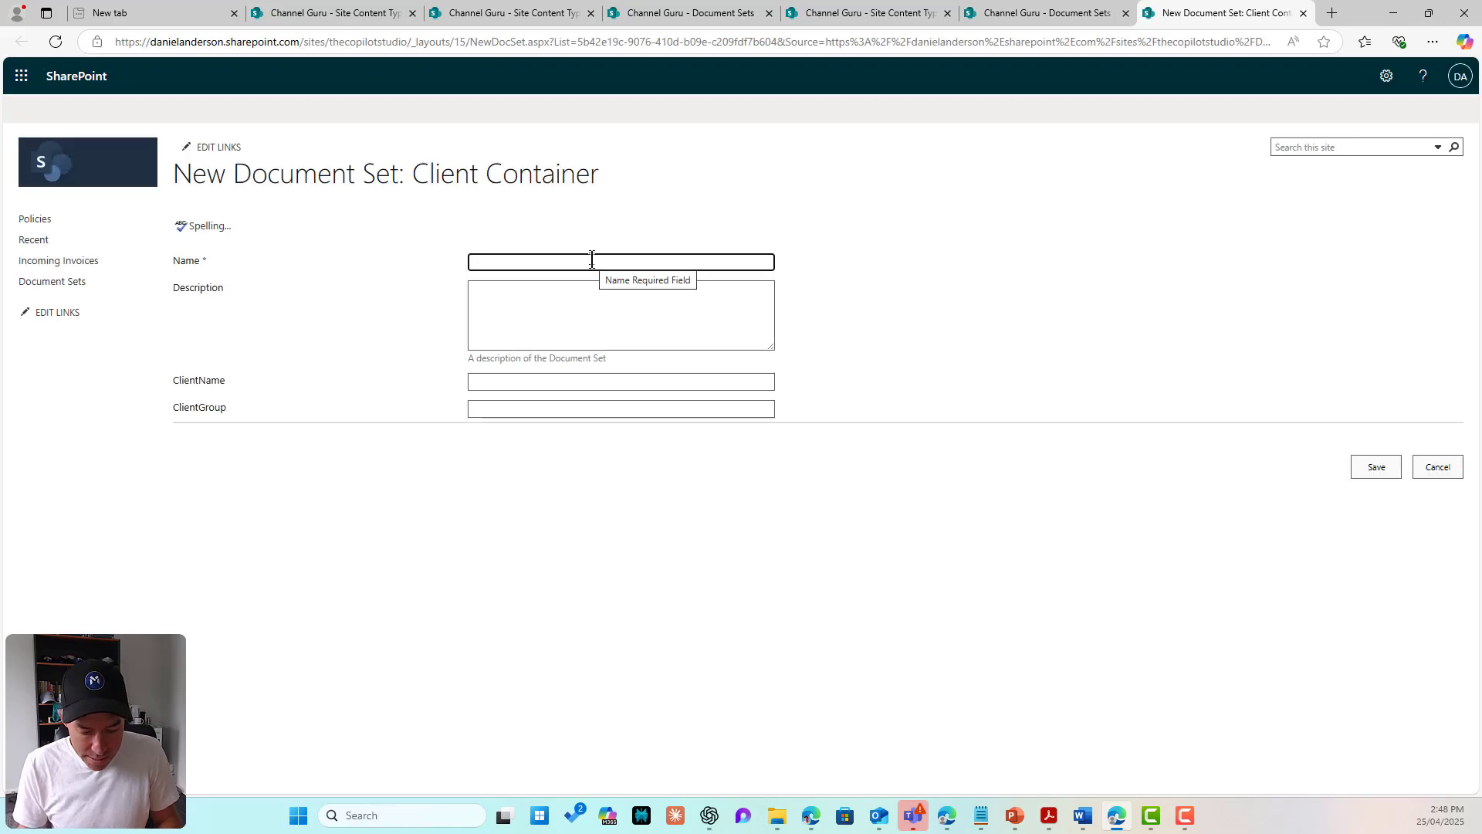
# Step: Fill the name and client name from the saved 2024 Tax Return autofill entry
pyautogui.click(591, 259)
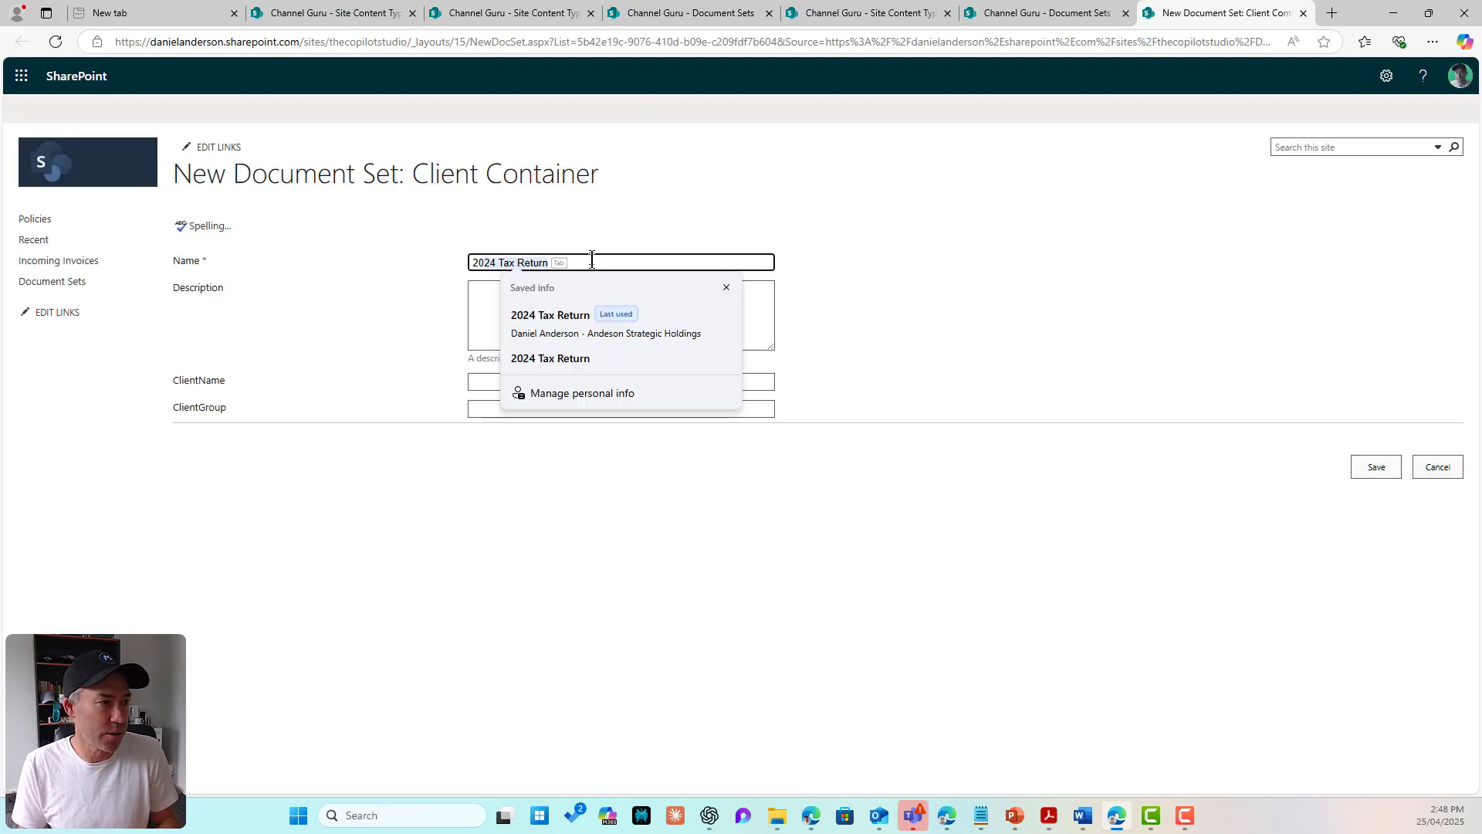
pyautogui.click(543, 318)
pyautogui.click(549, 323)
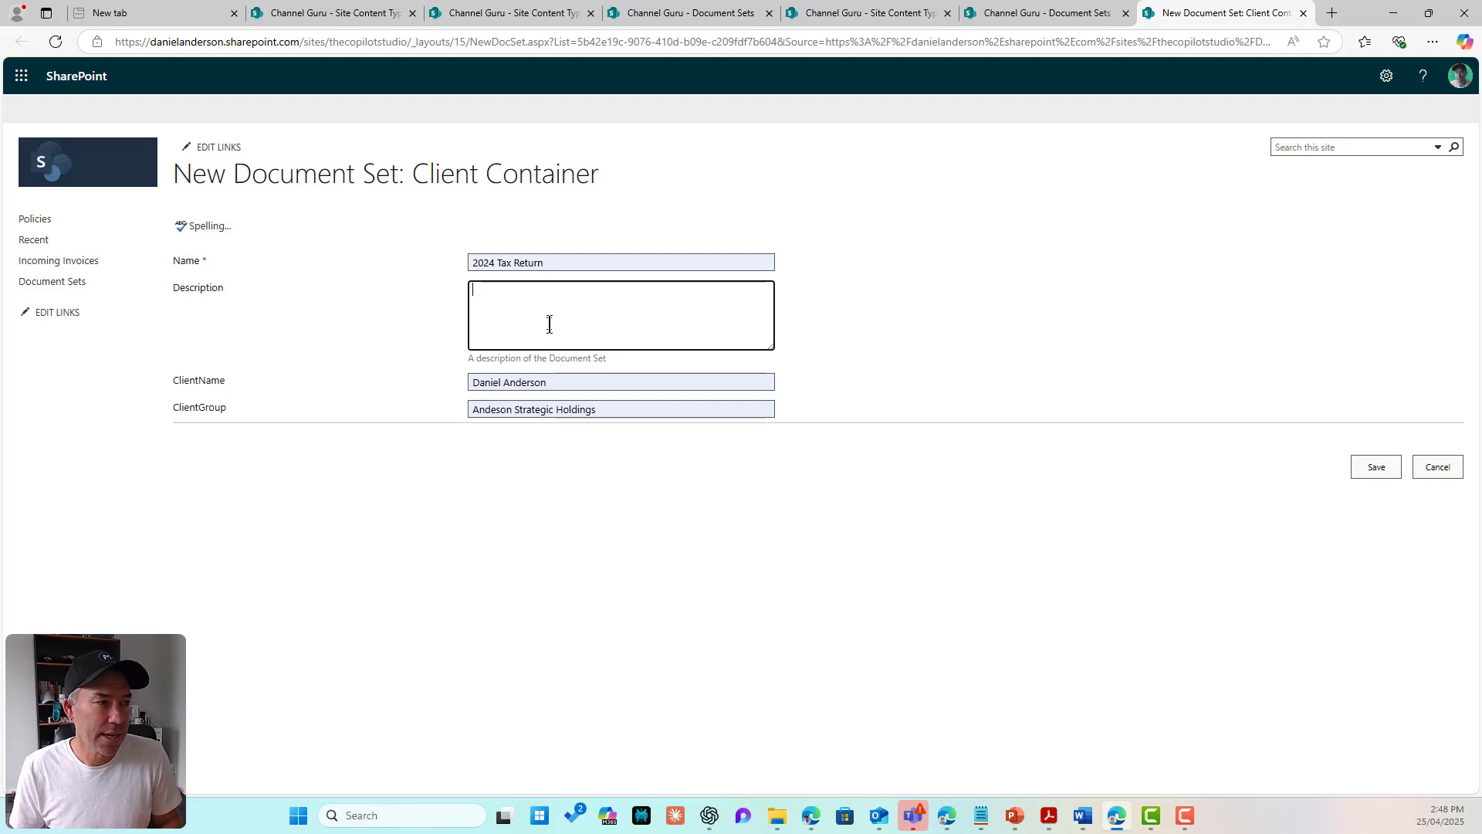
pyautogui.click(528, 384)
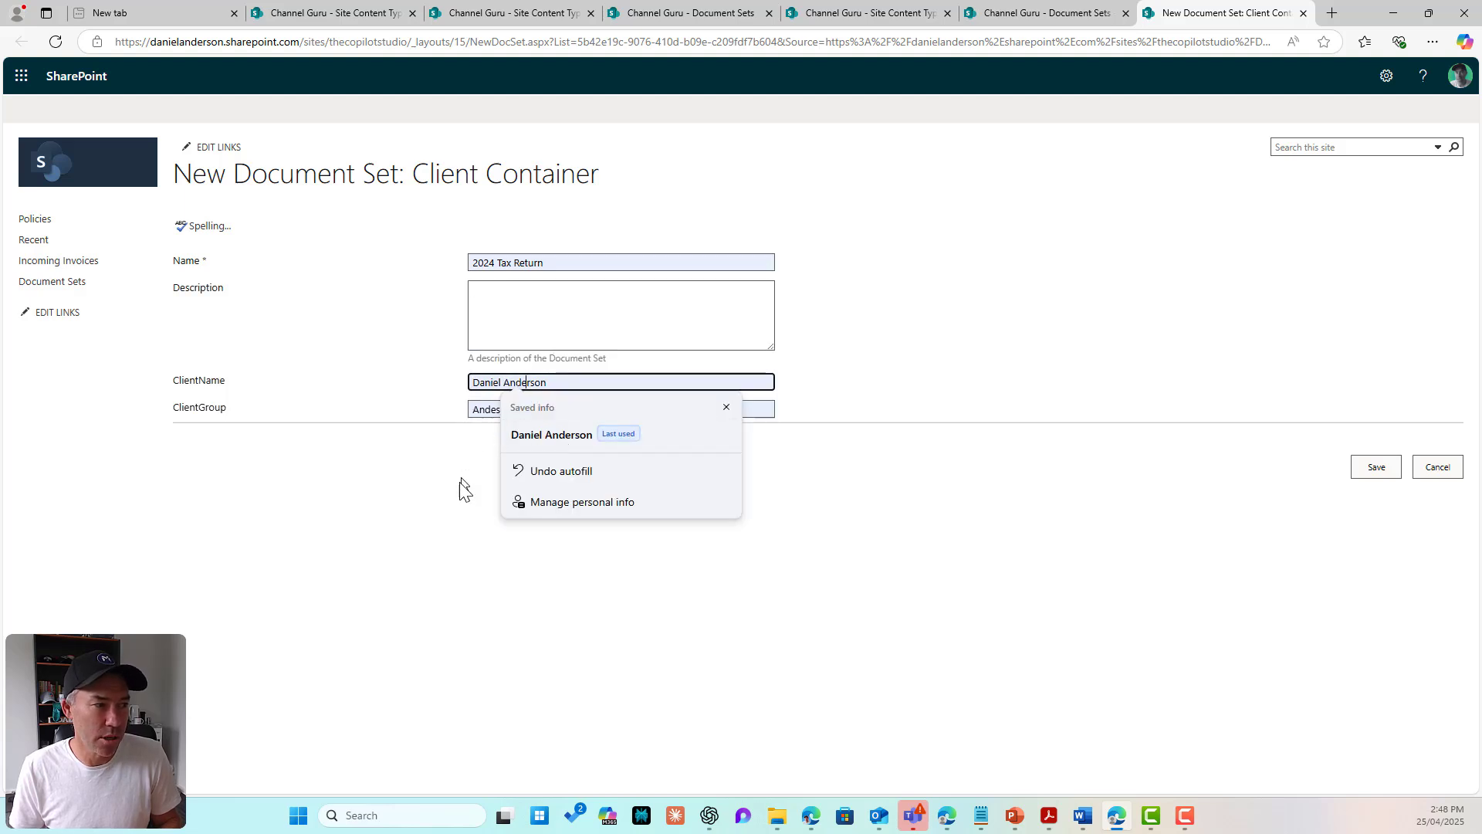
pyautogui.click(603, 468)
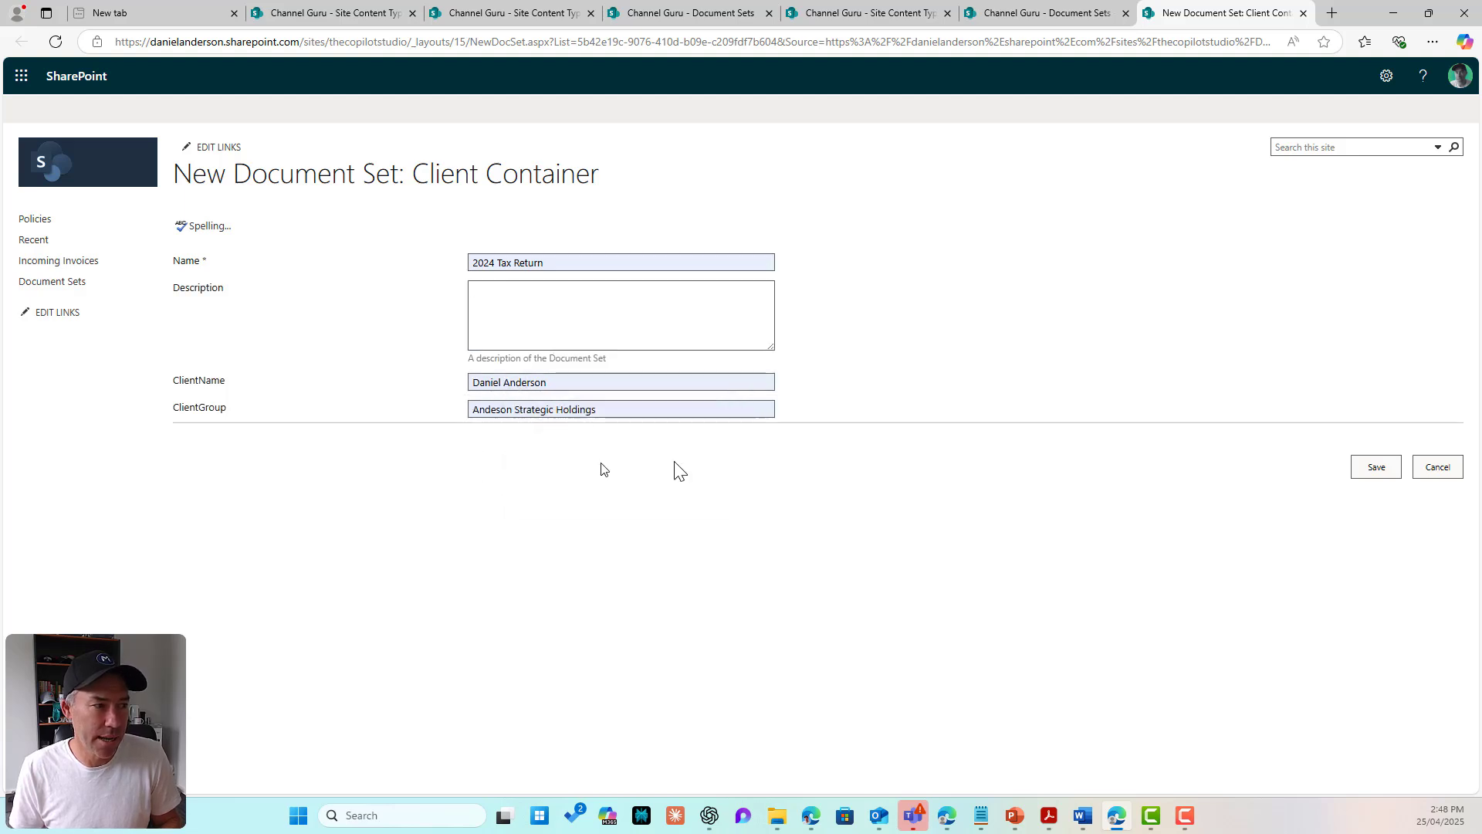
# Step: Correct the client group's surname spelling, save the 2024 Tax Return set, and drop files into it
pyautogui.click(499, 408)
pyautogui.write('r')
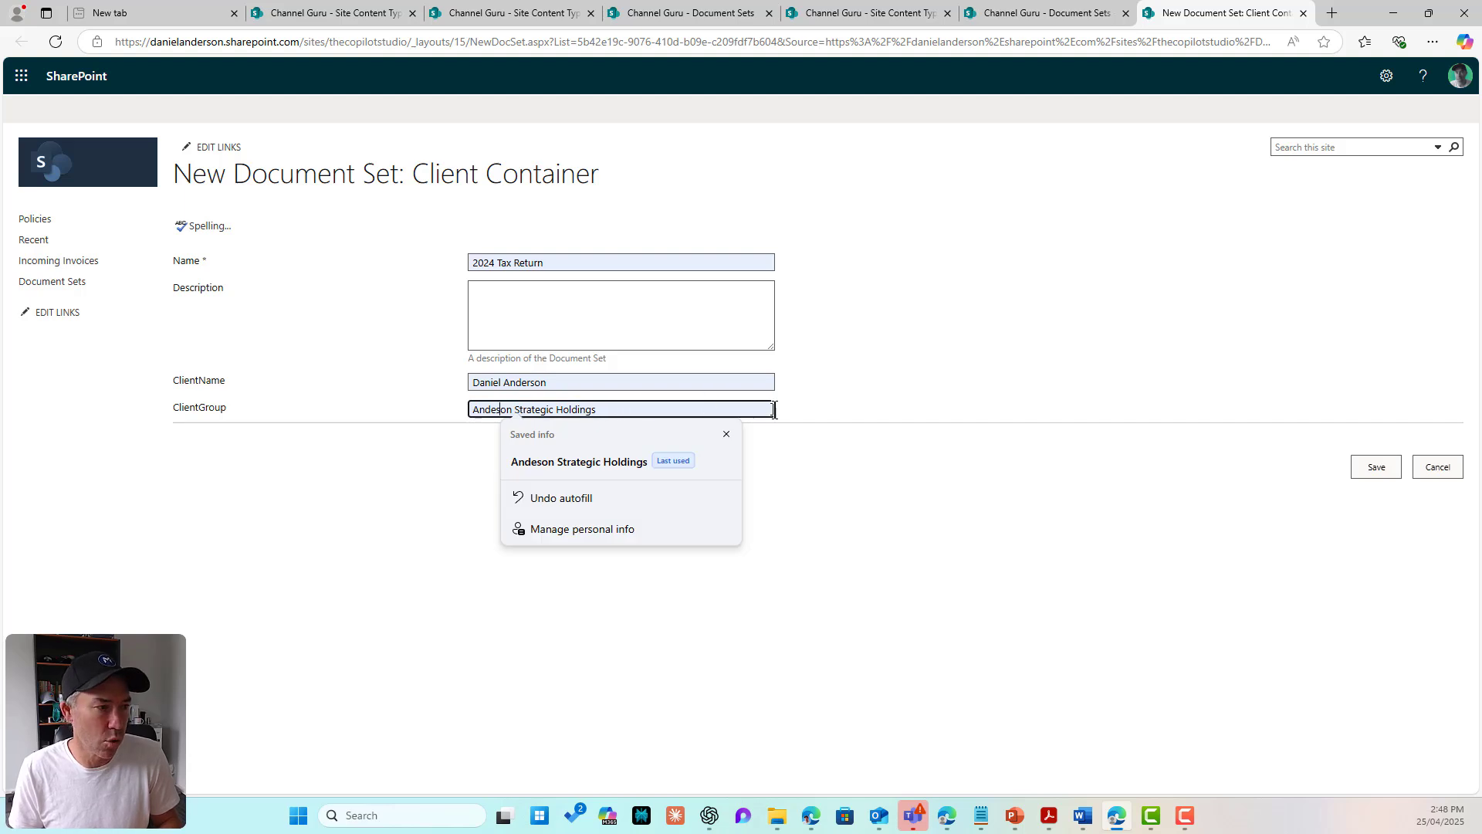
pyautogui.press('BackSpace')
pyautogui.press('BackSpace')
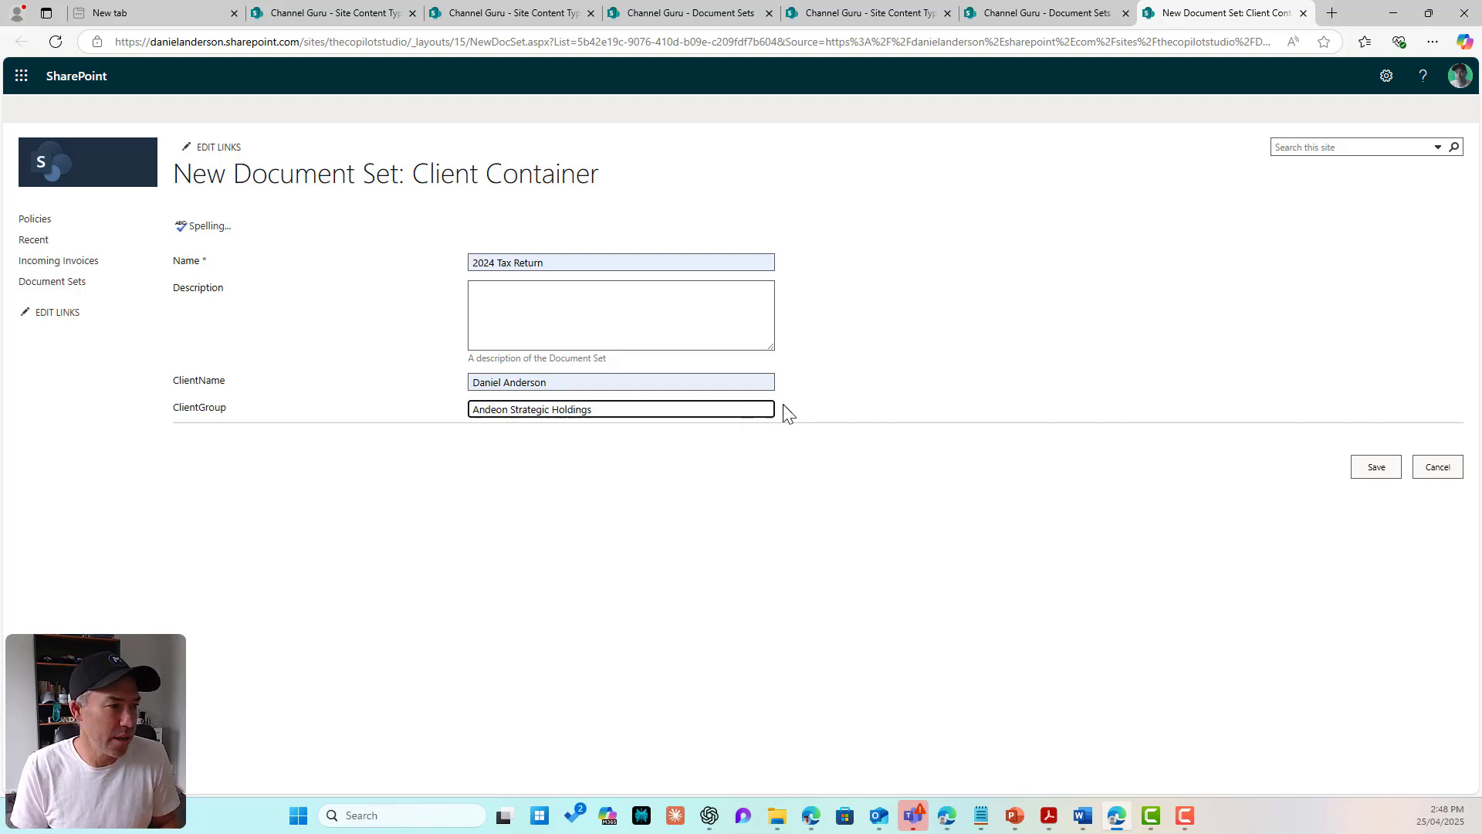
pyautogui.write('ro')
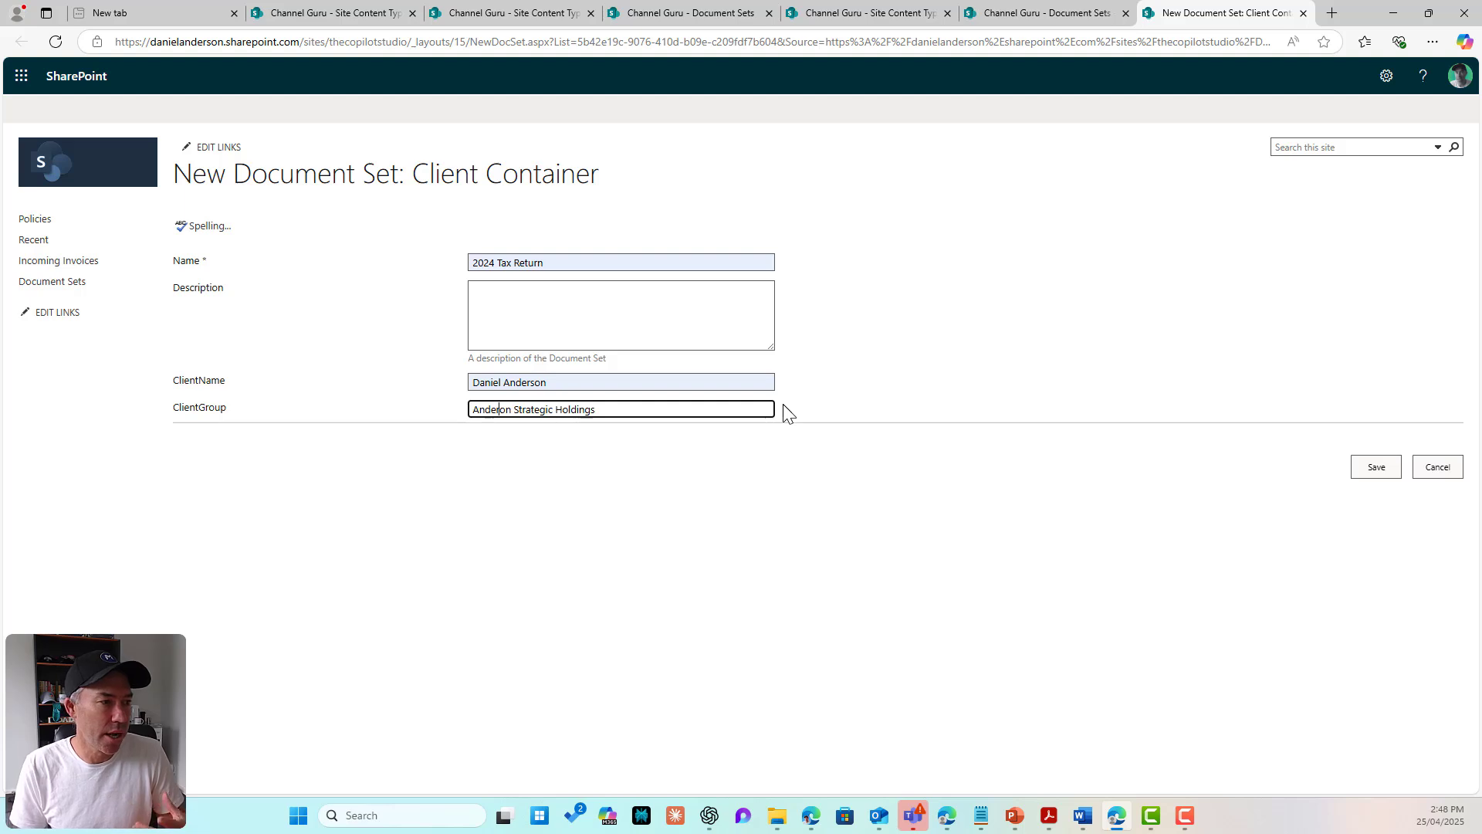
pyautogui.write('s')
pyautogui.click(744, 520)
pyautogui.click(1369, 462)
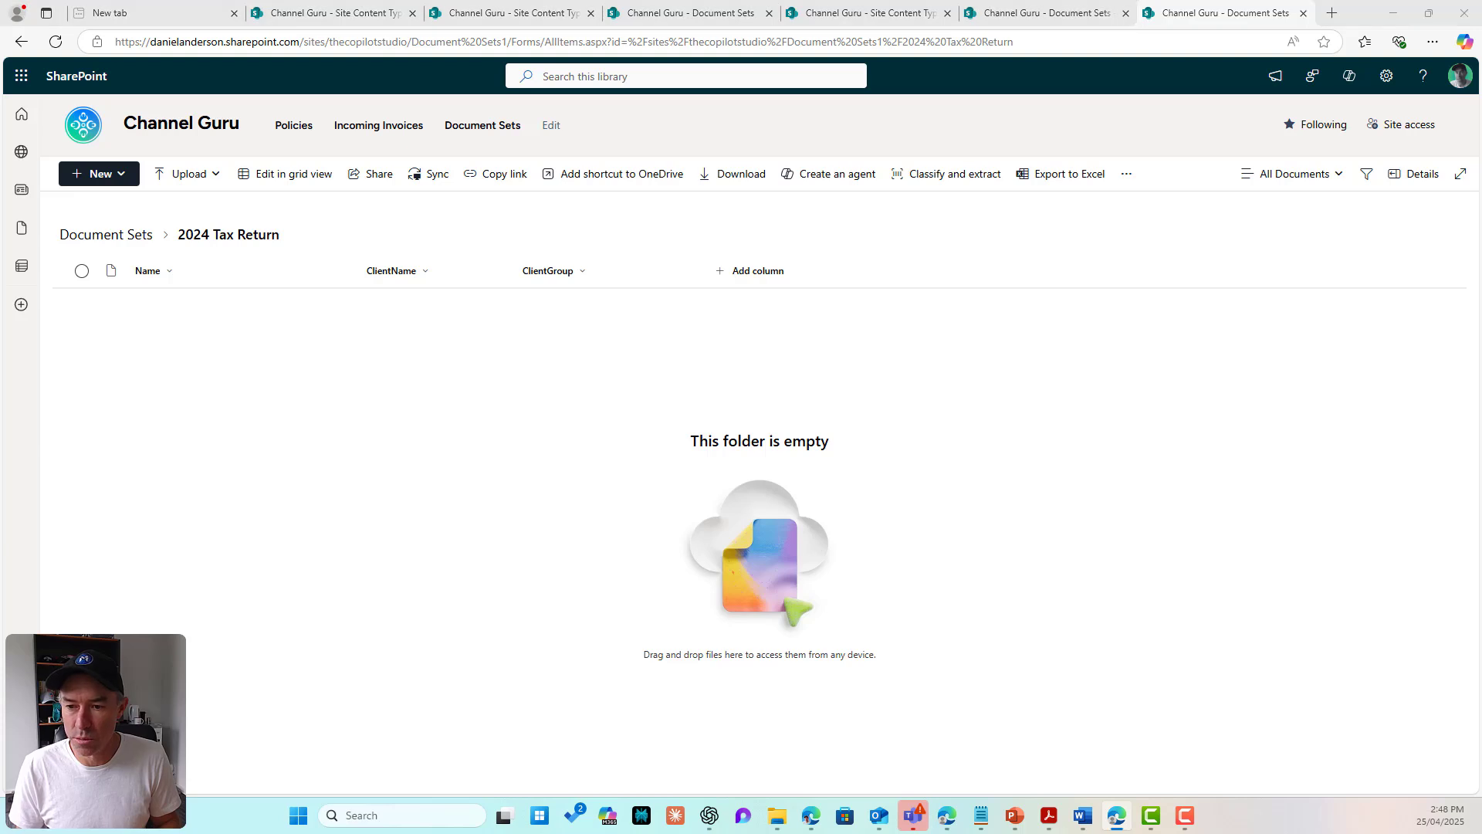
pyautogui.moveTo(996, 525); pyautogui.dragTo(351, 478)
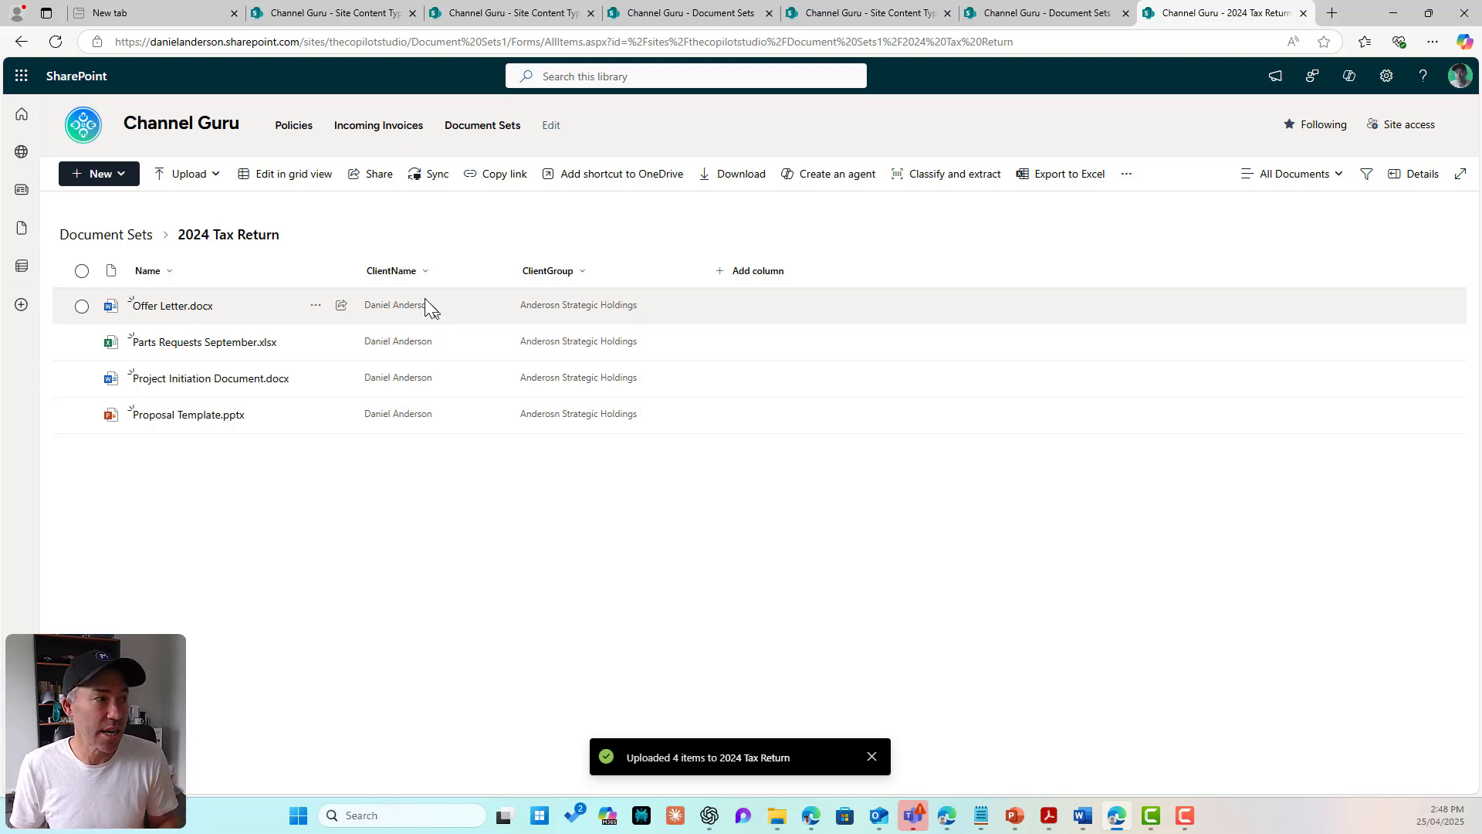
# Step: Return to the Document Sets library via the breadcrumb
pyautogui.click(100, 235)
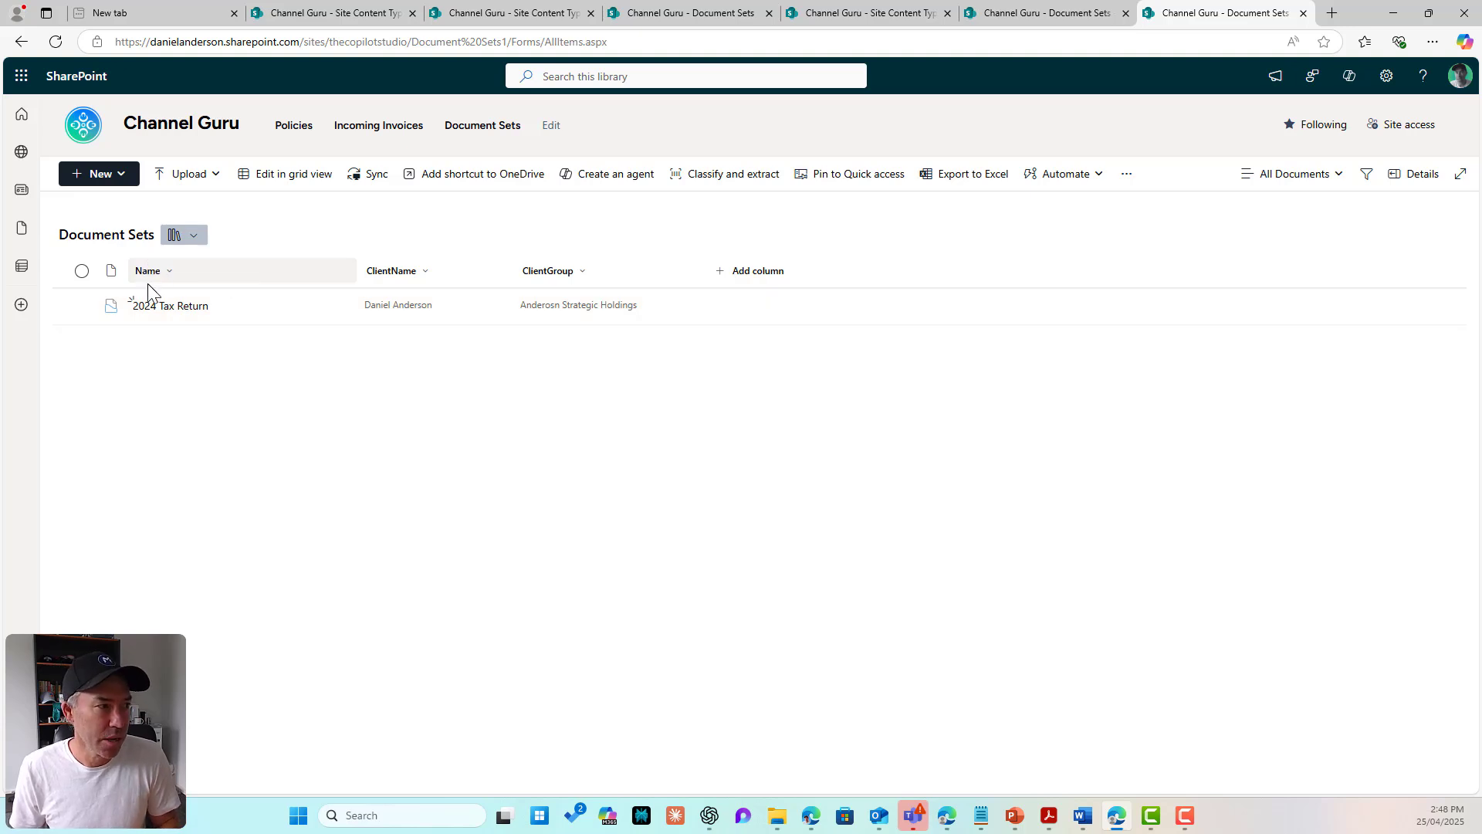
# Step: Start a new Client Container set named '2025 Tax Return'
pyautogui.click(117, 190)
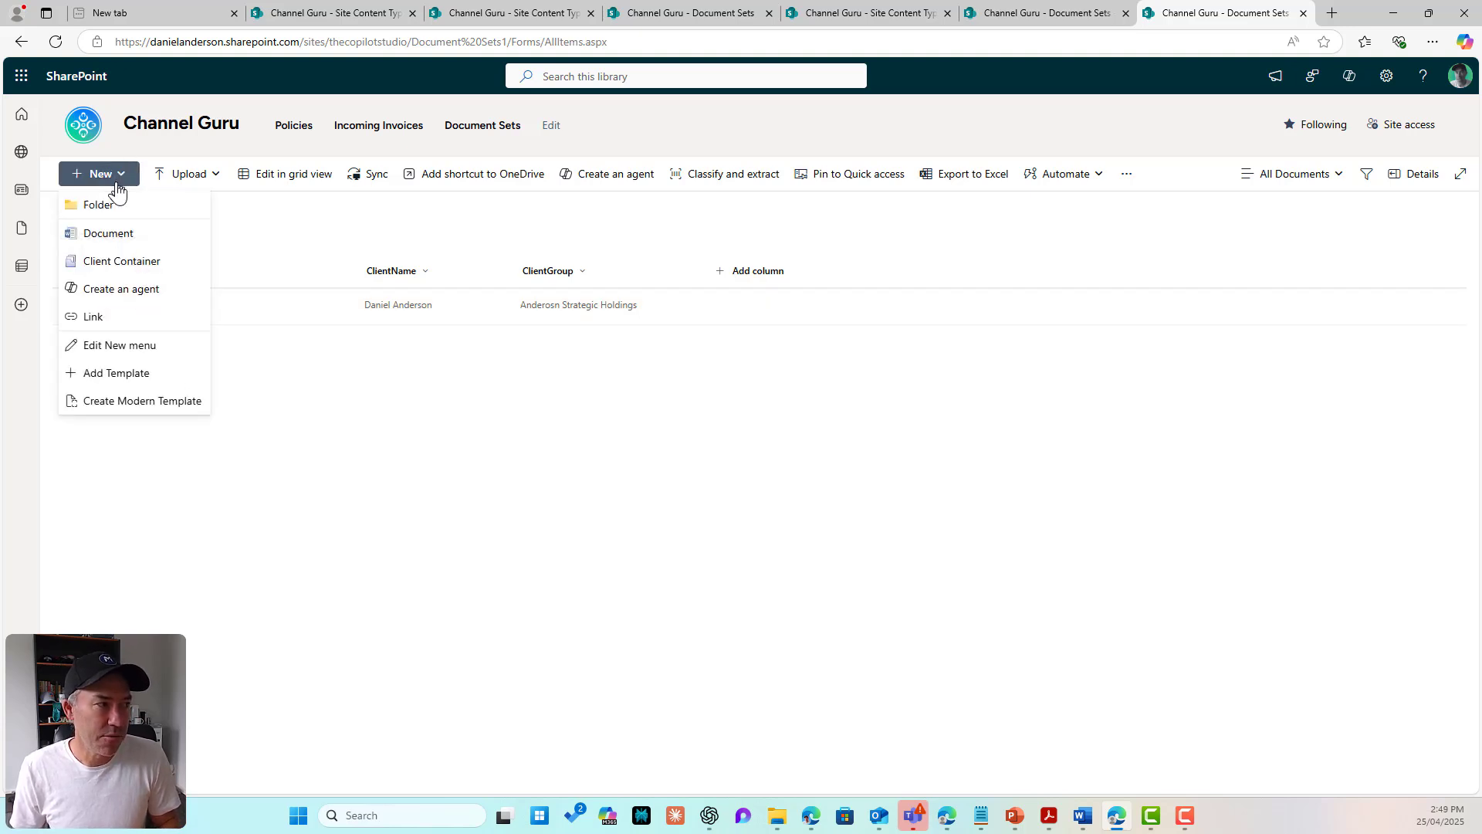
pyautogui.click(126, 258)
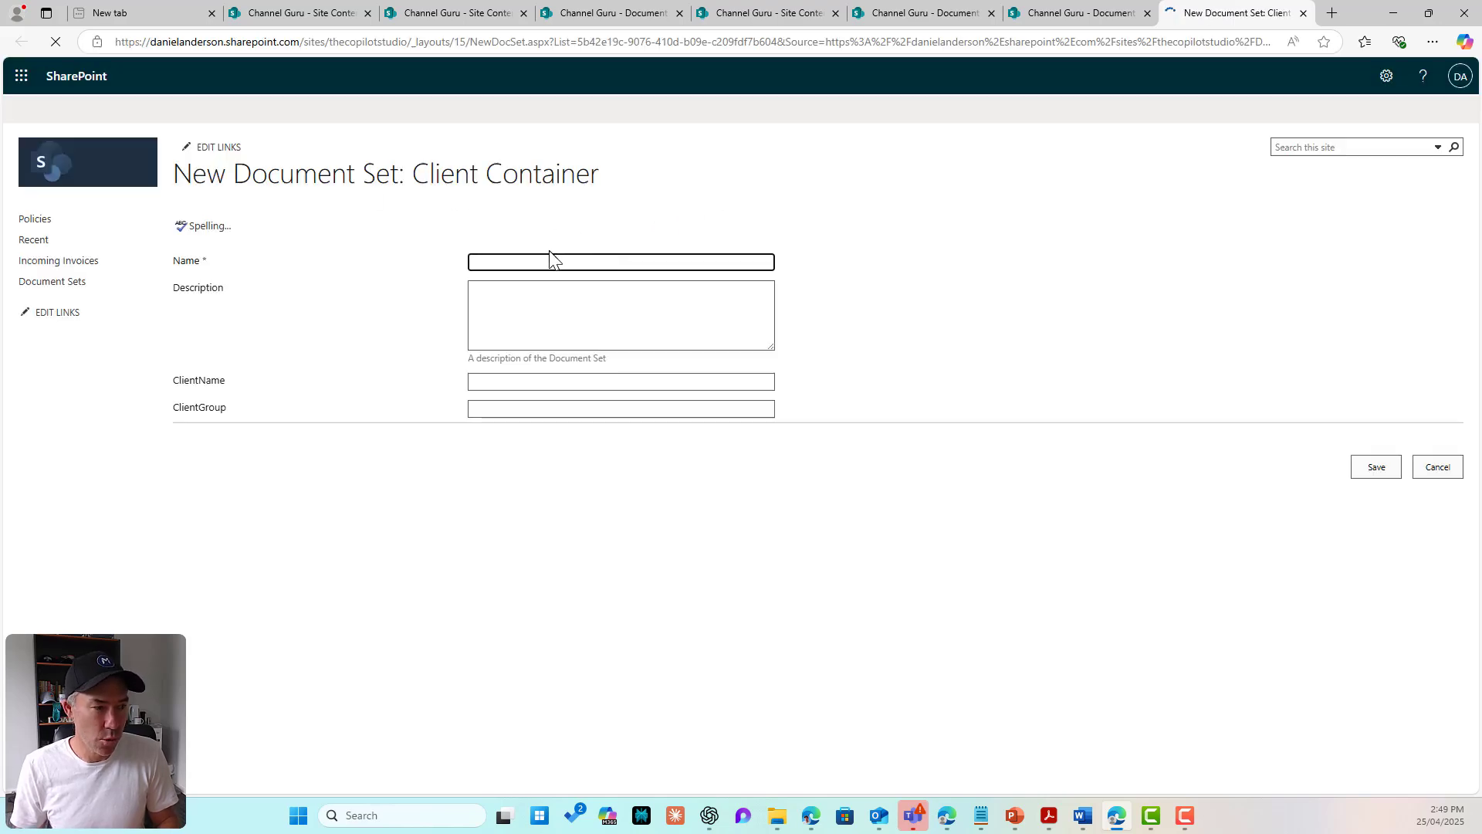
pyautogui.write('2025 Tax Returns')
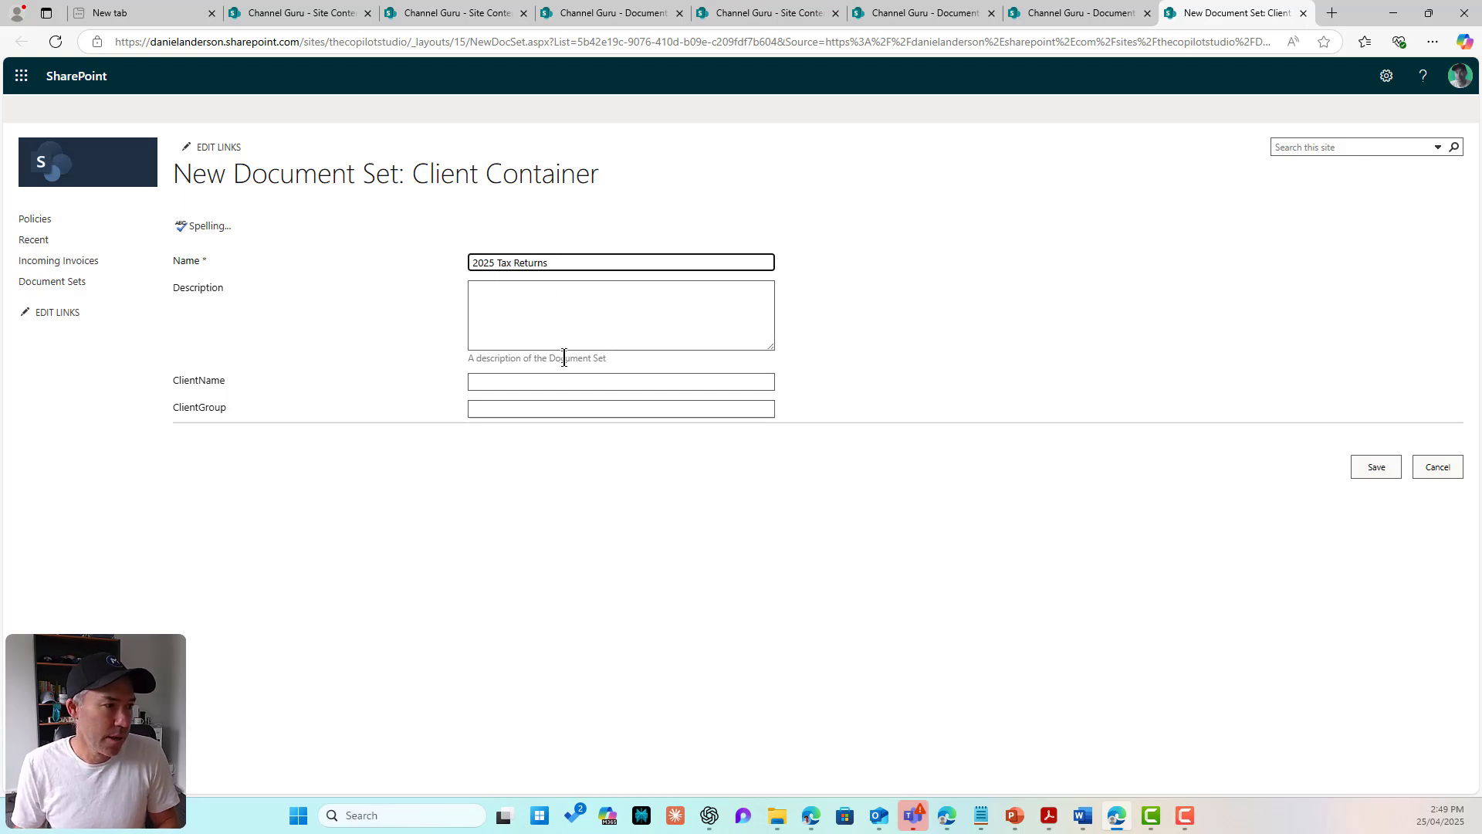
pyautogui.press('BackSpace')
# Step: Autofill the client fields, change the first name, fix the group spelling, and save the set
pyautogui.click(550, 383)
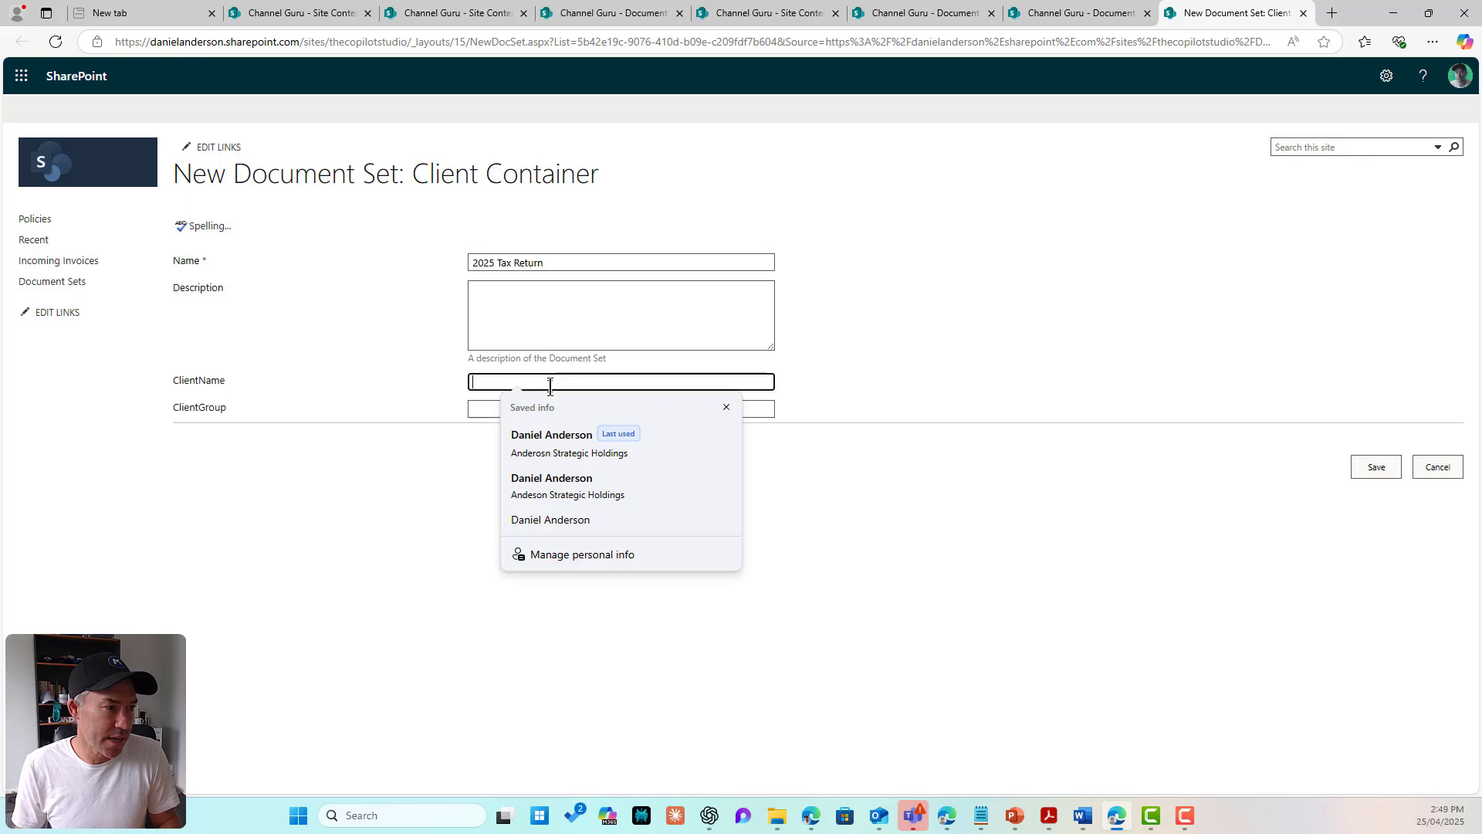
pyautogui.click(563, 453)
pyautogui.click(506, 410)
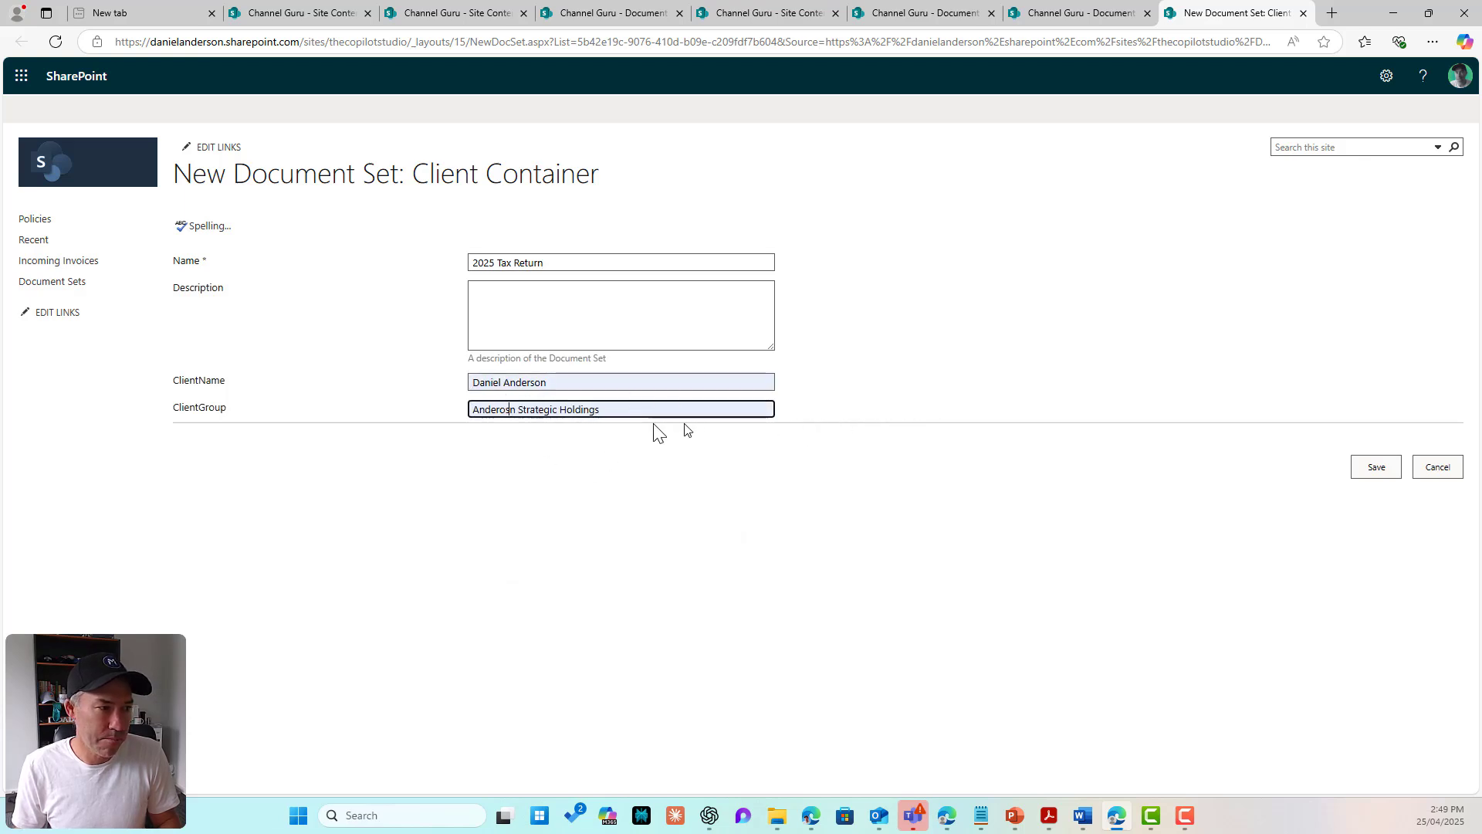
pyautogui.press('BackSpace')
pyautogui.press('BackSpace')
pyautogui.write('son')
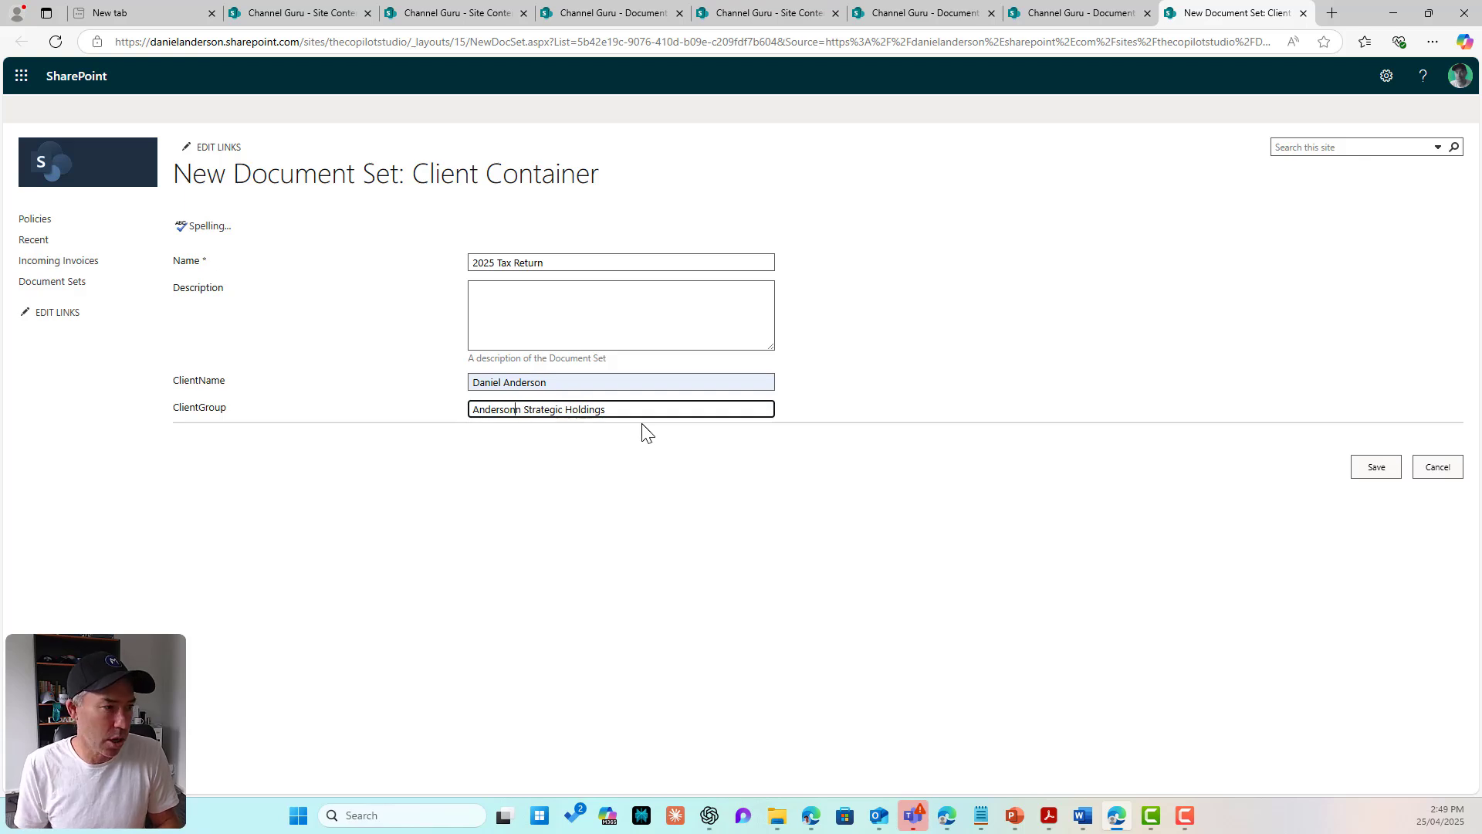
pyautogui.doubleClick(483, 383)
pyautogui.write('Le')
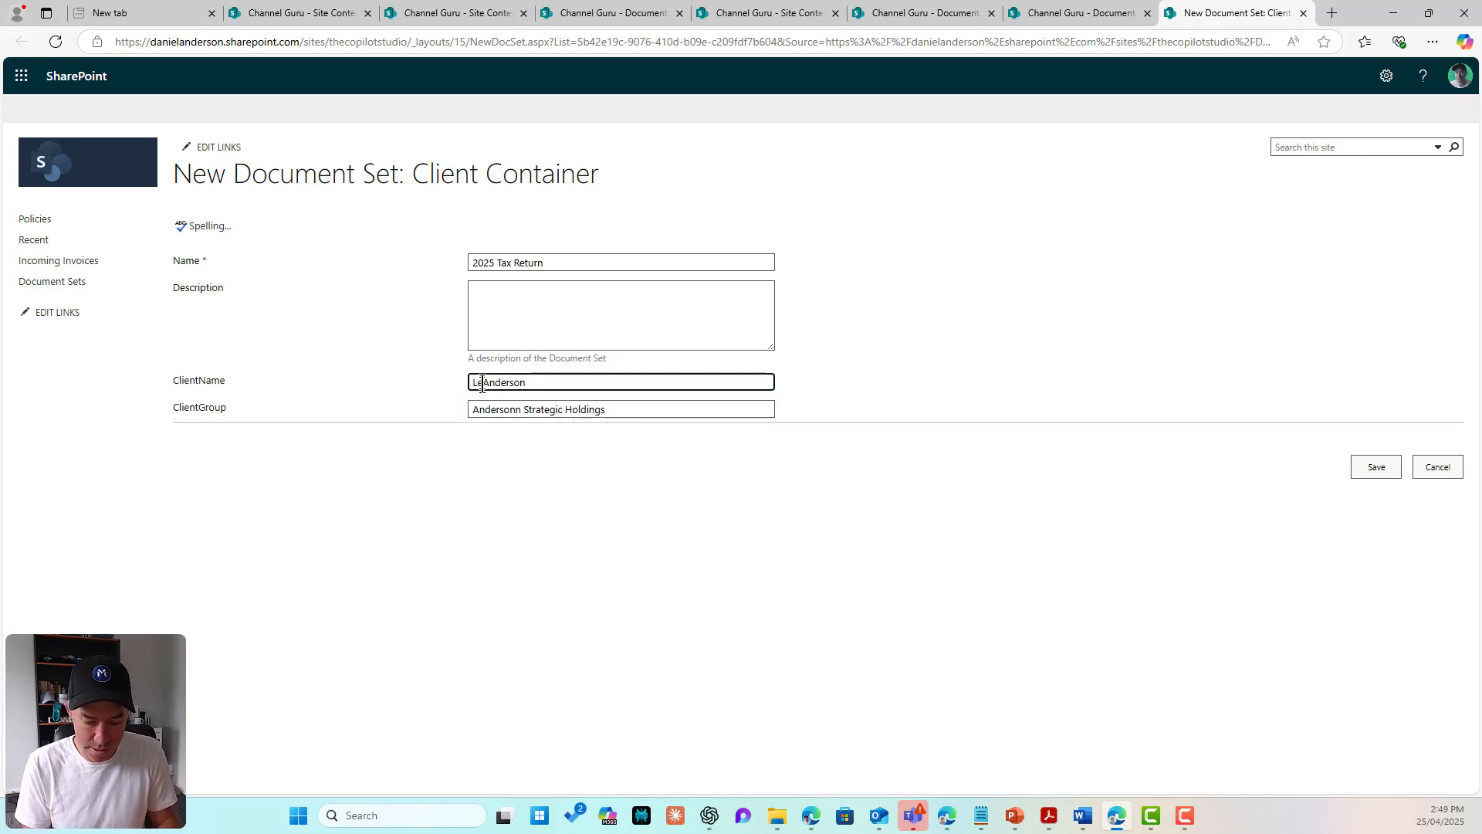
pyautogui.write('vi')
pyautogui.click(519, 409)
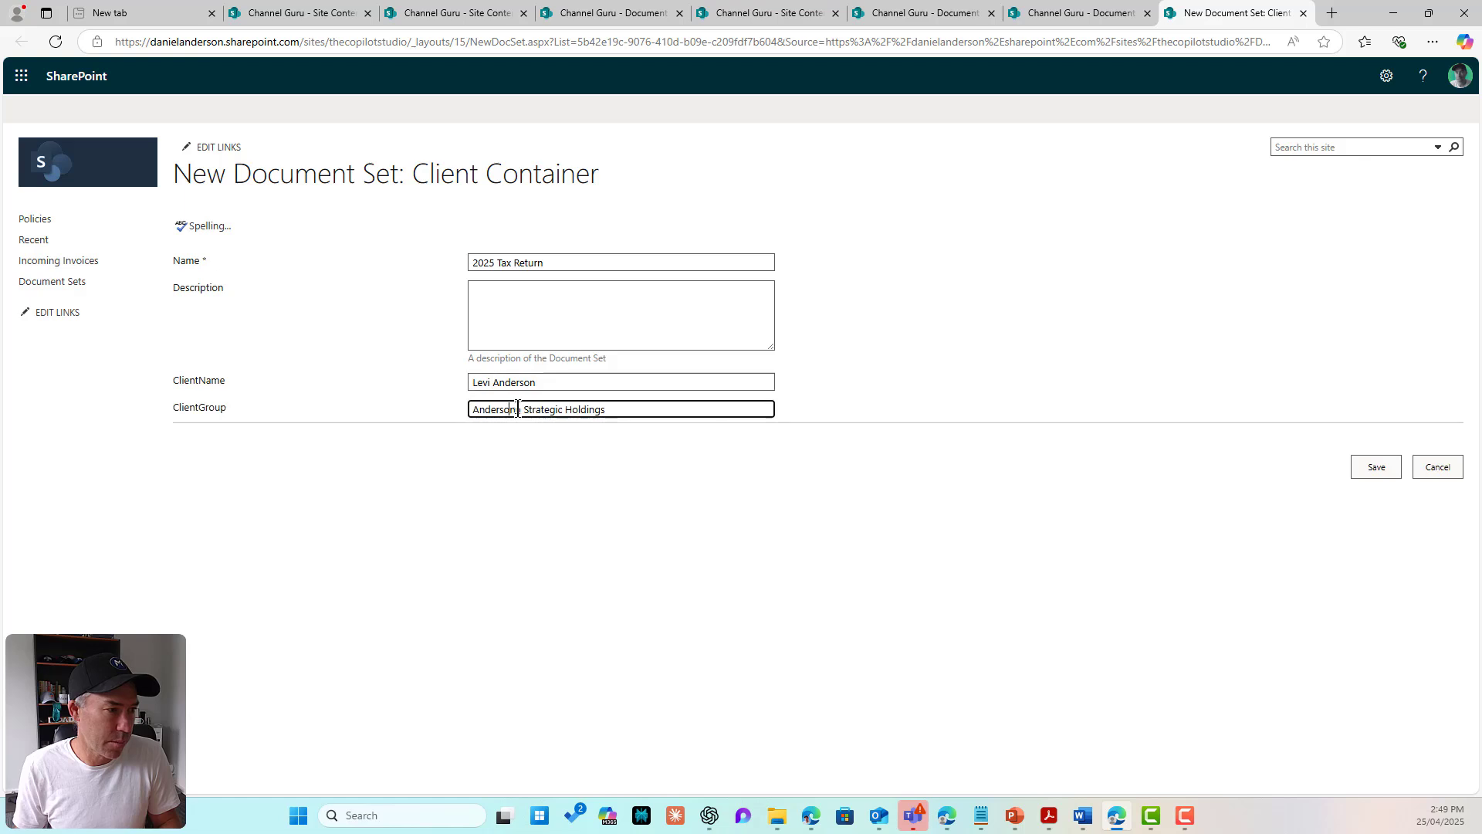
pyautogui.press('BackSpace')
pyautogui.click(613, 528)
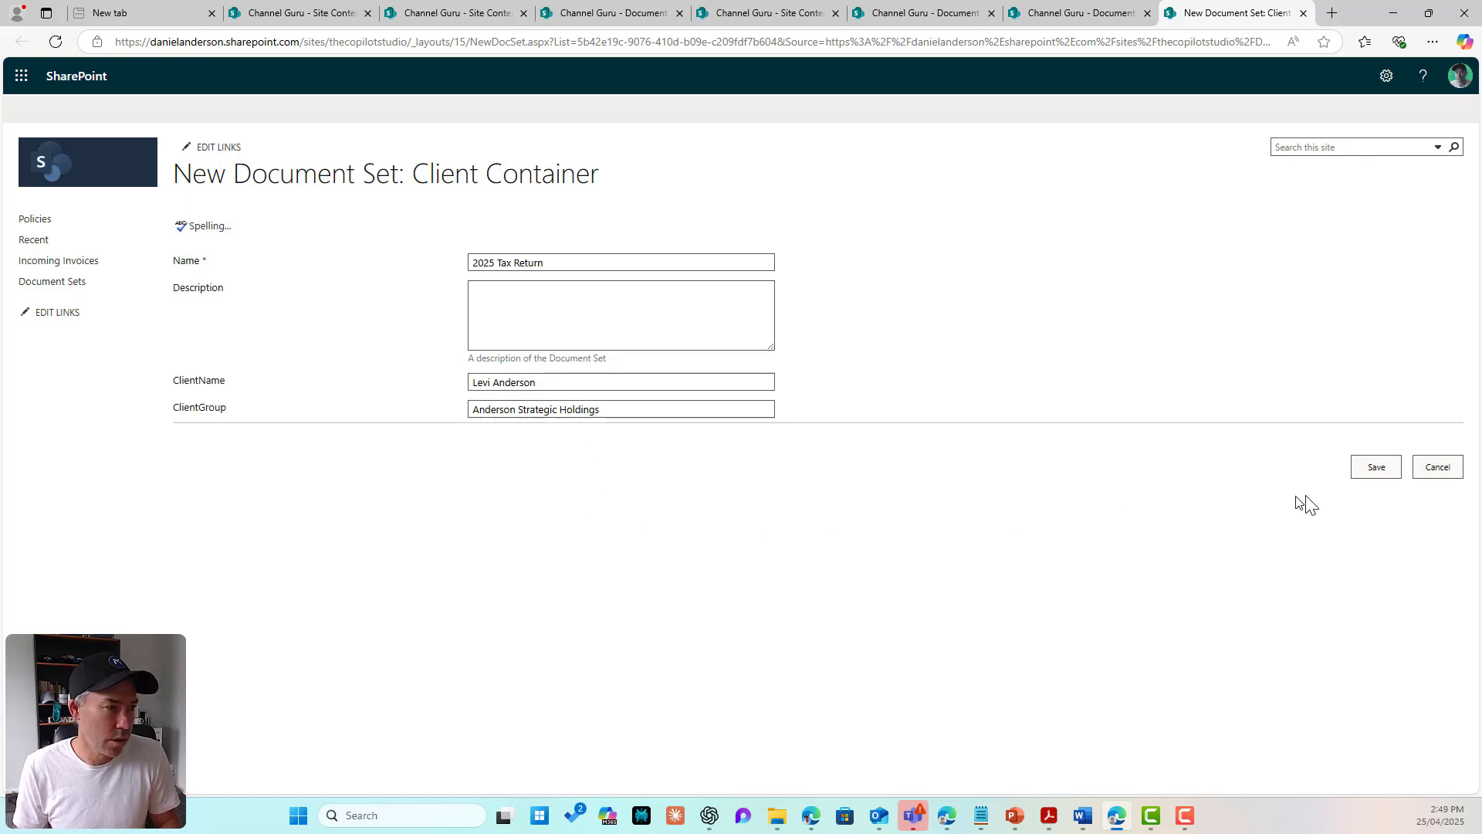
pyautogui.click(1379, 468)
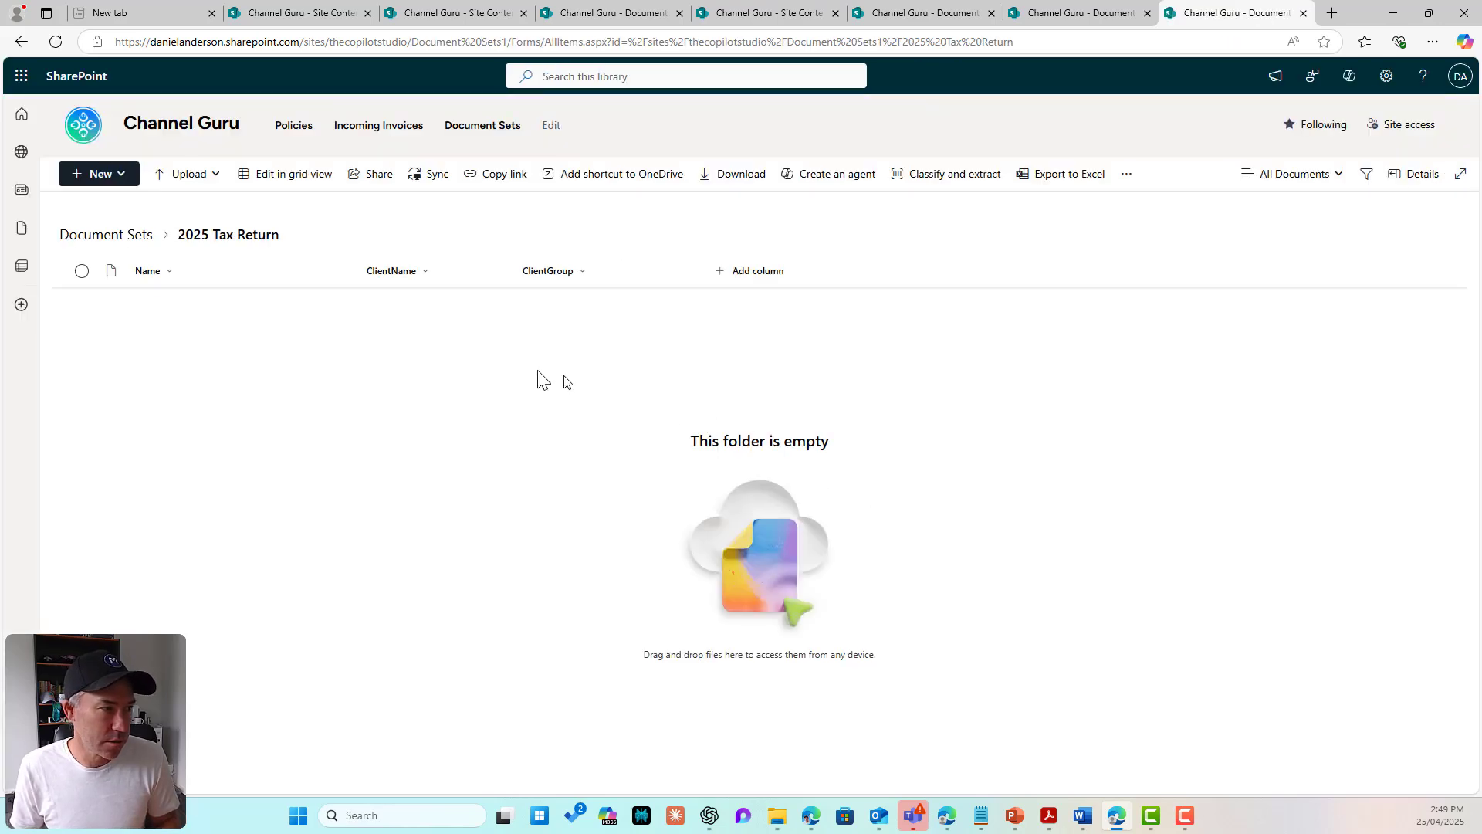
pyautogui.click(140, 236)
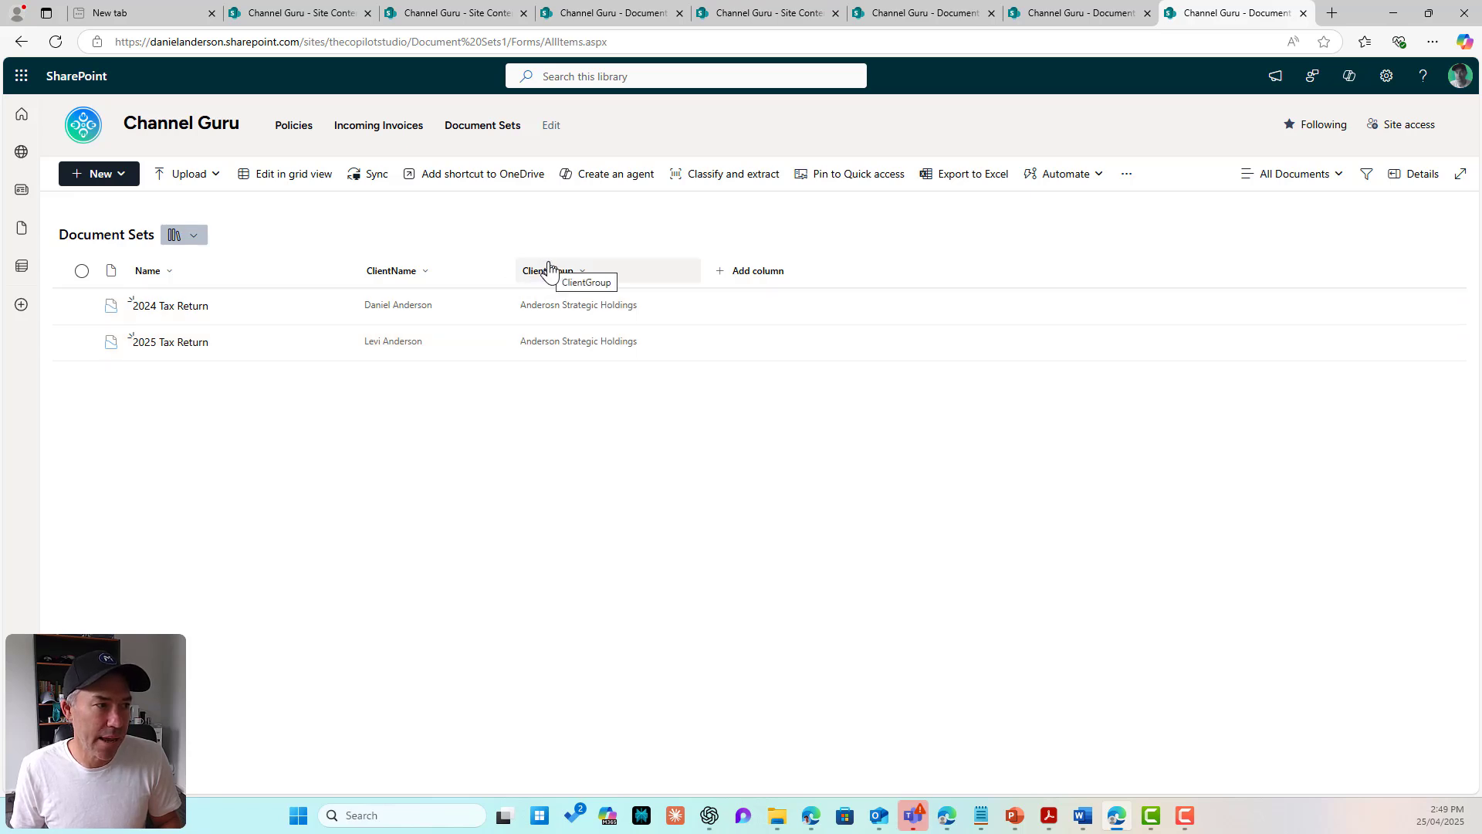
# Step: Open the 2025 Tax Return set and drag four desktop files into it
pyautogui.click(165, 343)
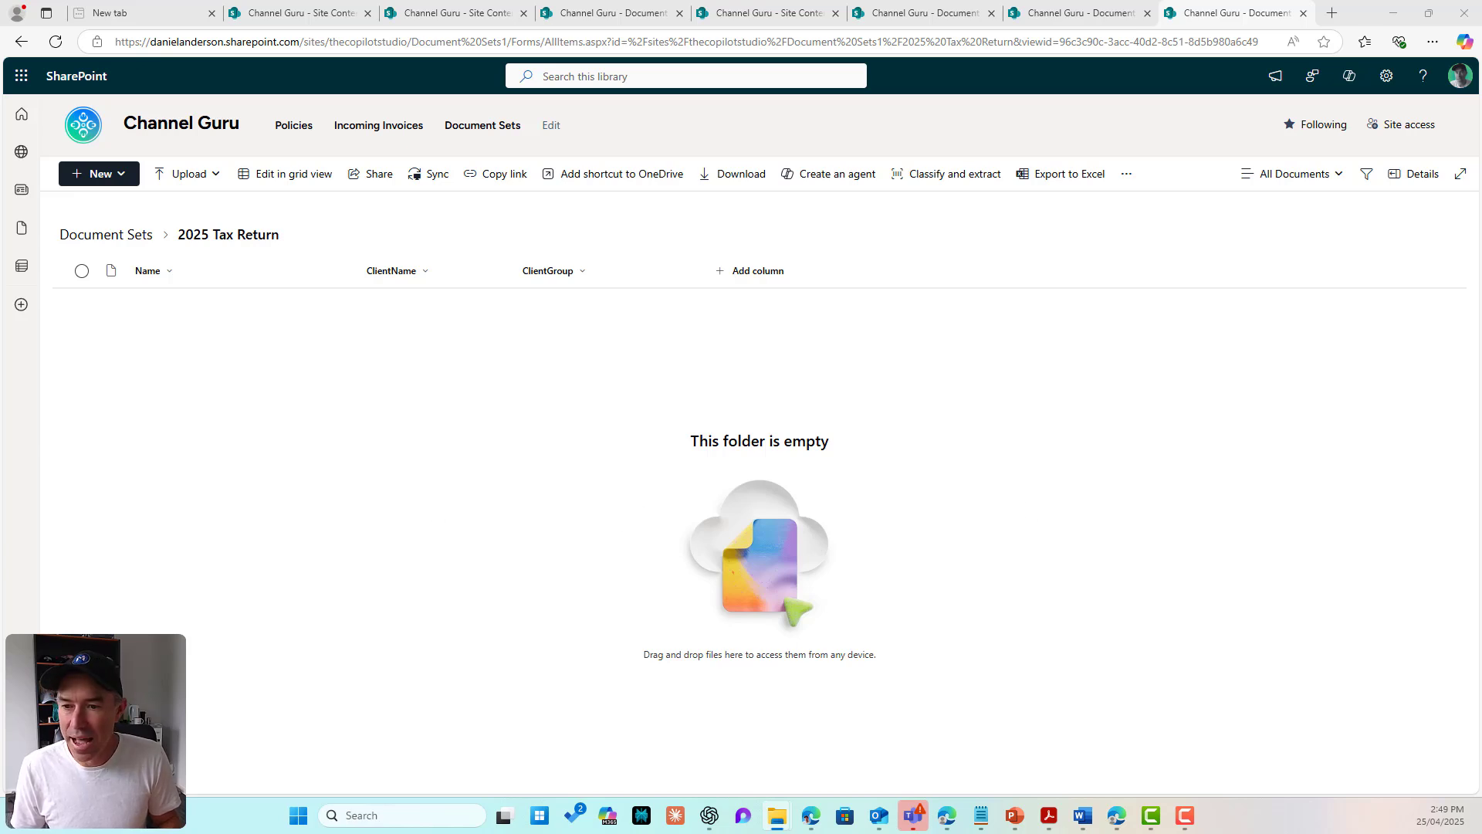
pyautogui.moveTo(460, 489); pyautogui.dragTo(499, 476)
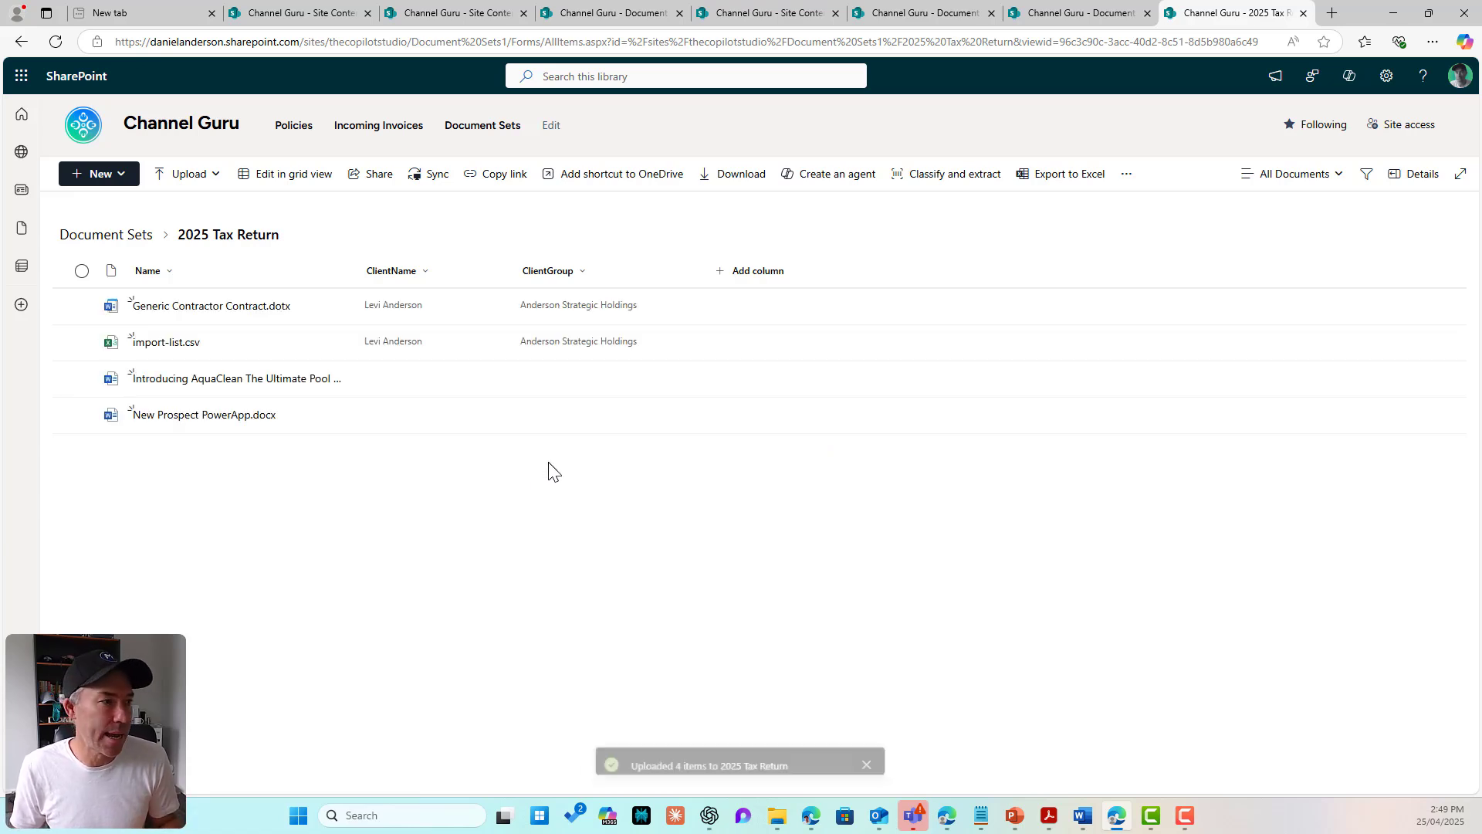